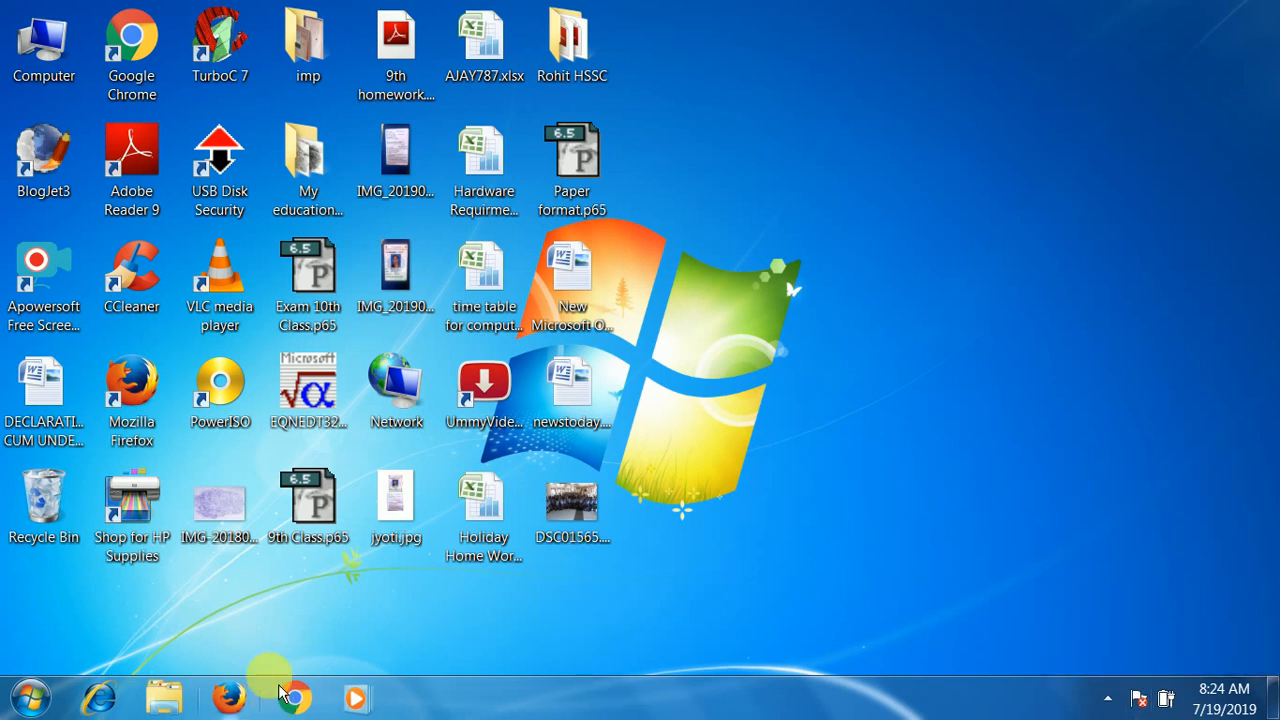
- Start Microsoft Office Word 2007 from the installed programs list and close it again
{"action": "left_click", "coordinate": [40, 705]}
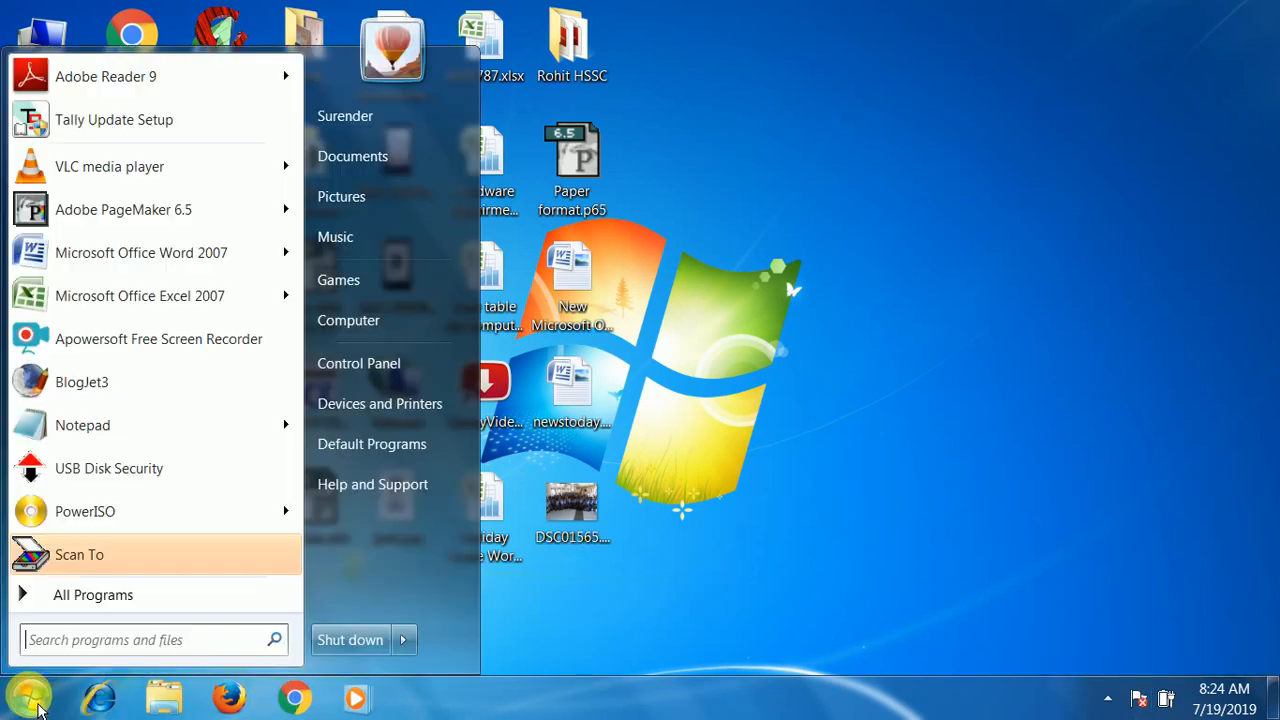
{"action": "left_click", "coordinate": [62, 595]}
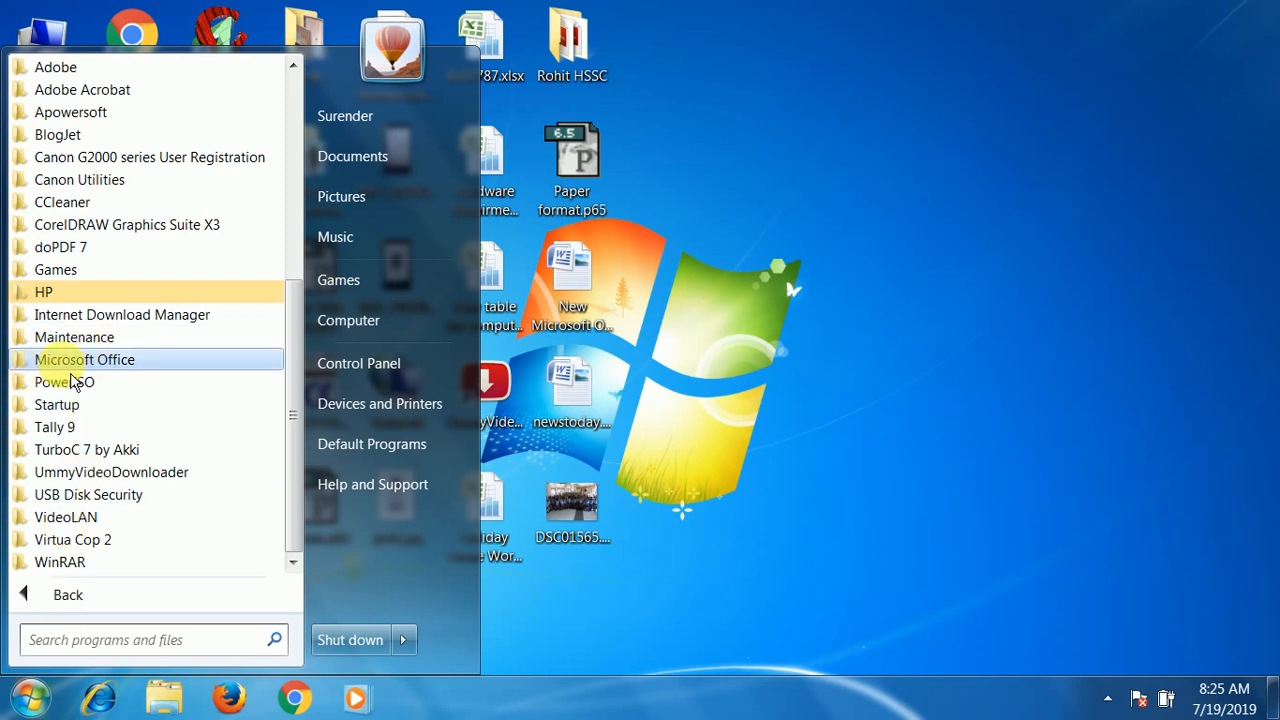
{"action": "left_click", "coordinate": [128, 363]}
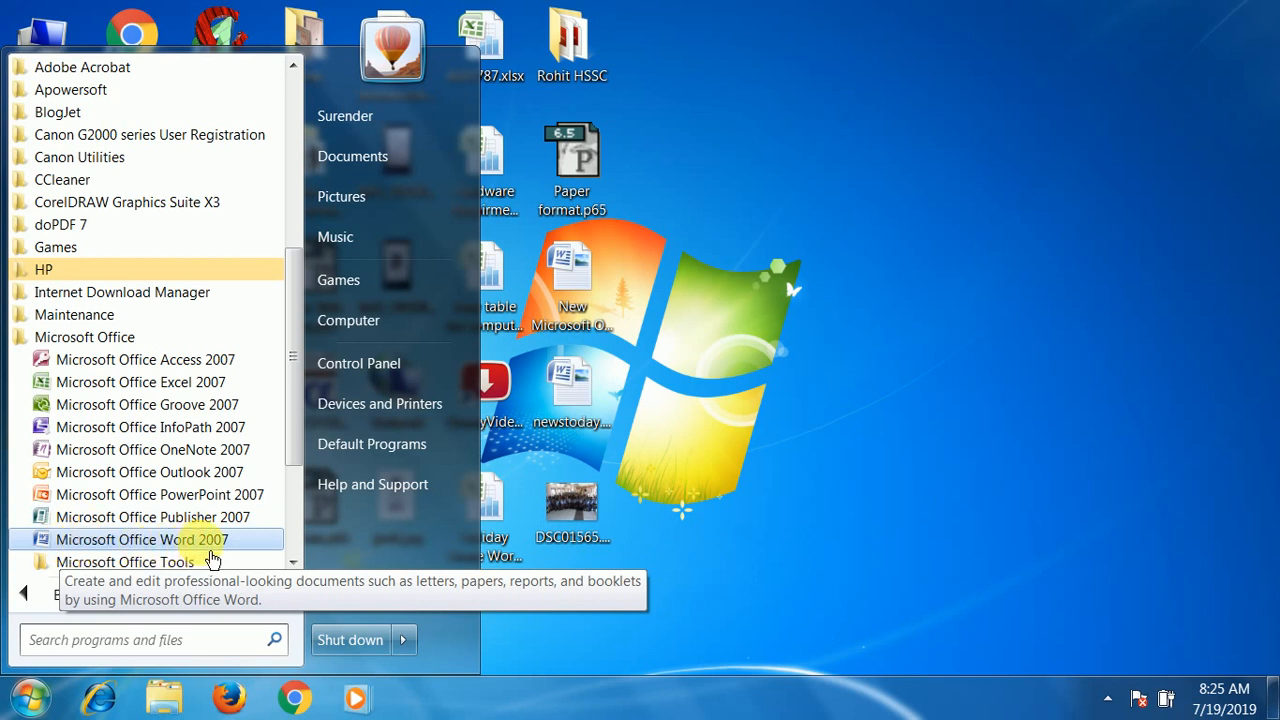
{"action": "left_click", "coordinate": [210, 547]}
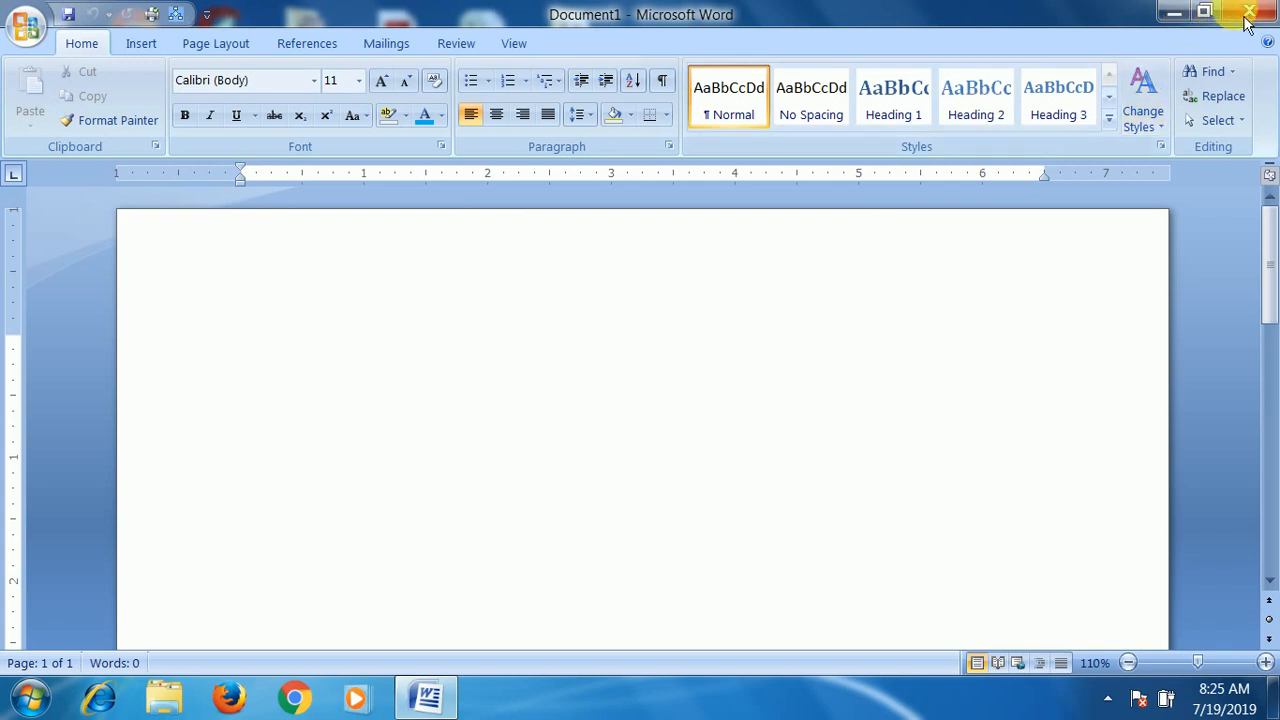
{"action": "left_click", "coordinate": [1248, 12]}
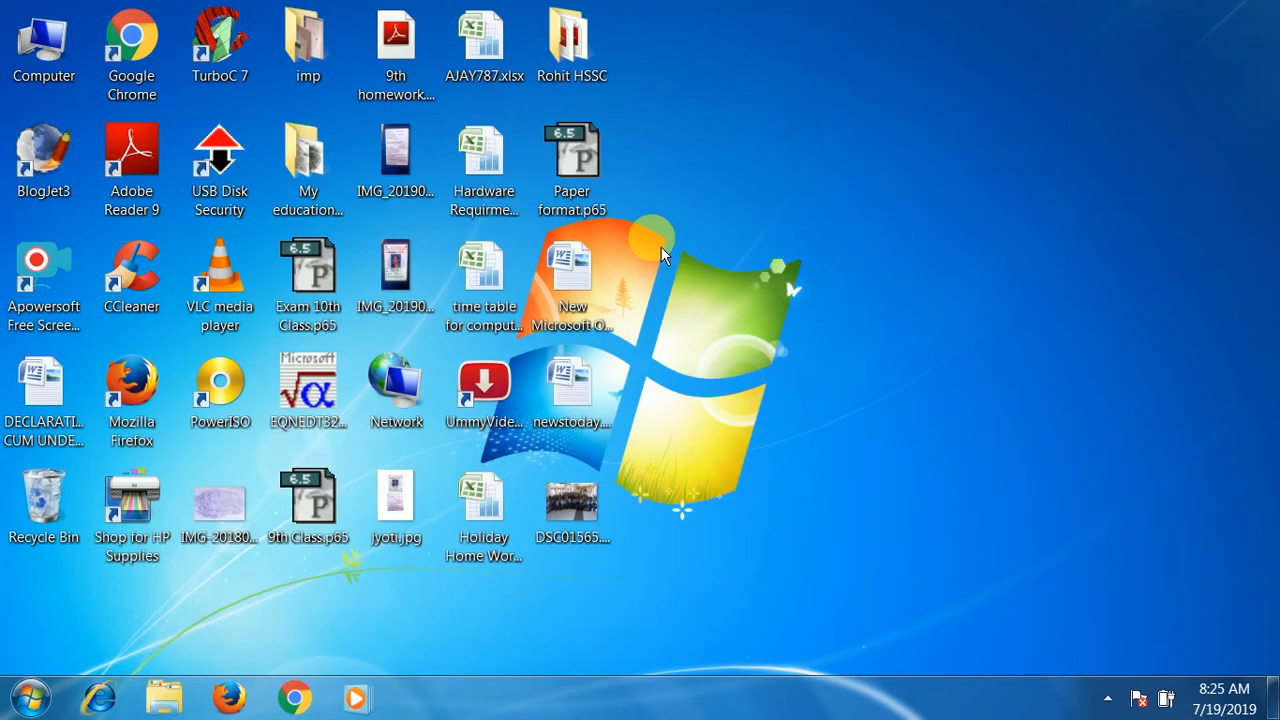
- Launch Microsoft Word with the Run command winword
{"action": "key", "text": "alt+Return"}
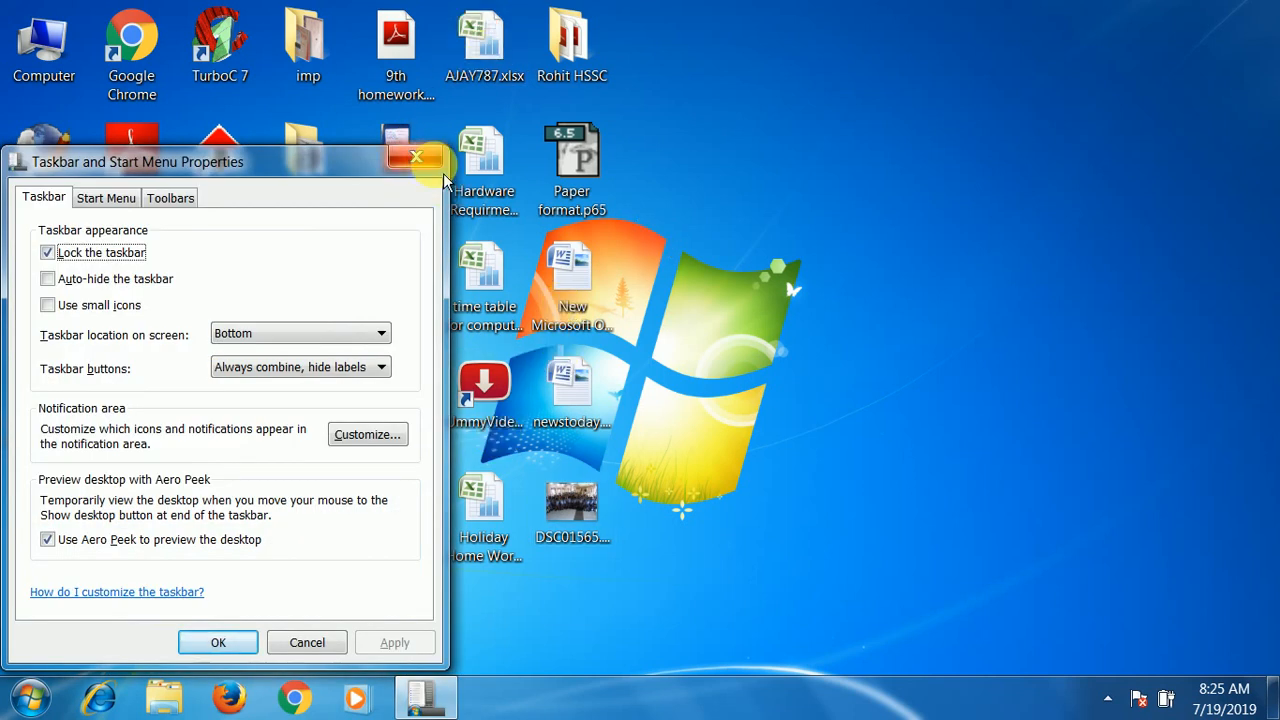
{"action": "key", "text": "Escape"}
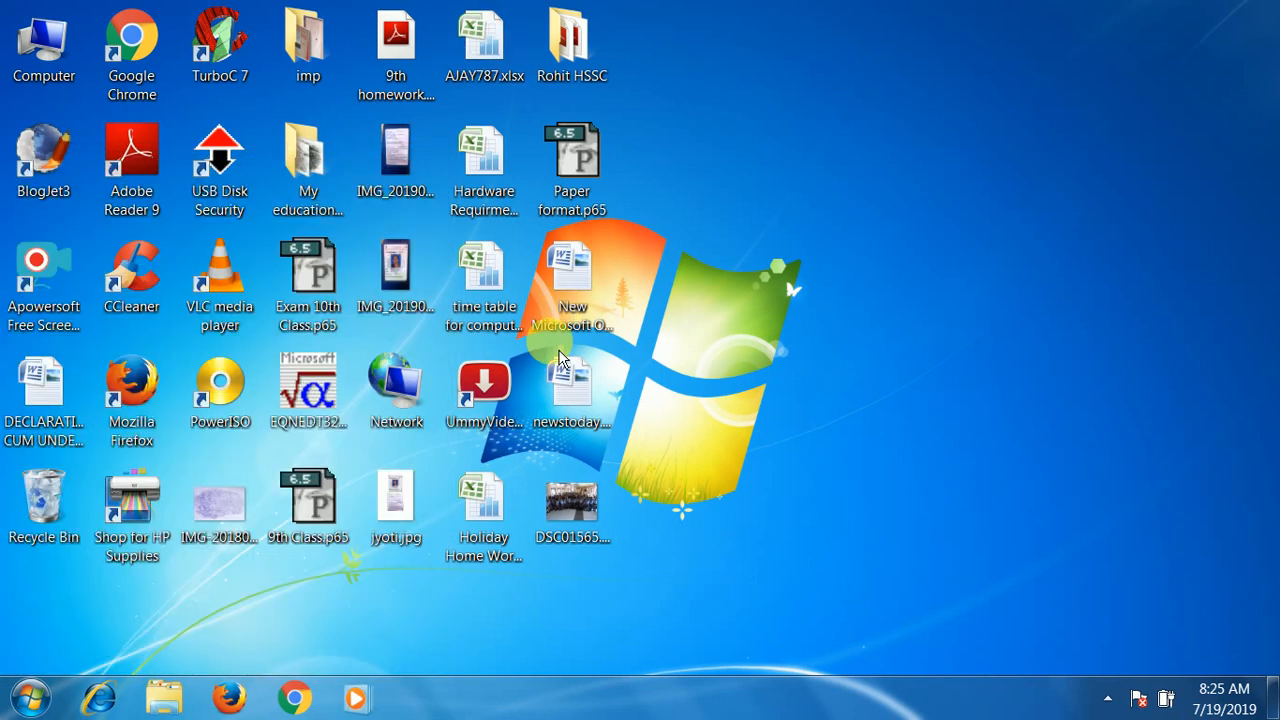
{"action": "key", "text": "super+r"}
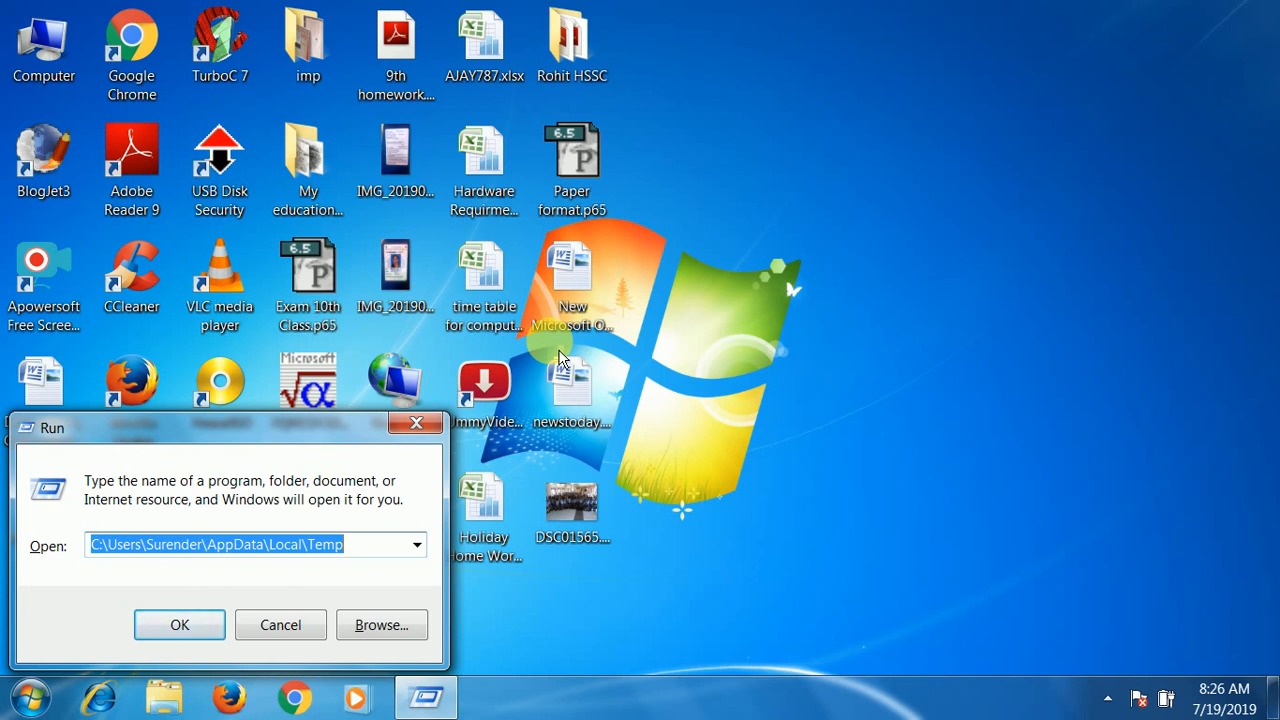
{"action": "type", "text": "w"}
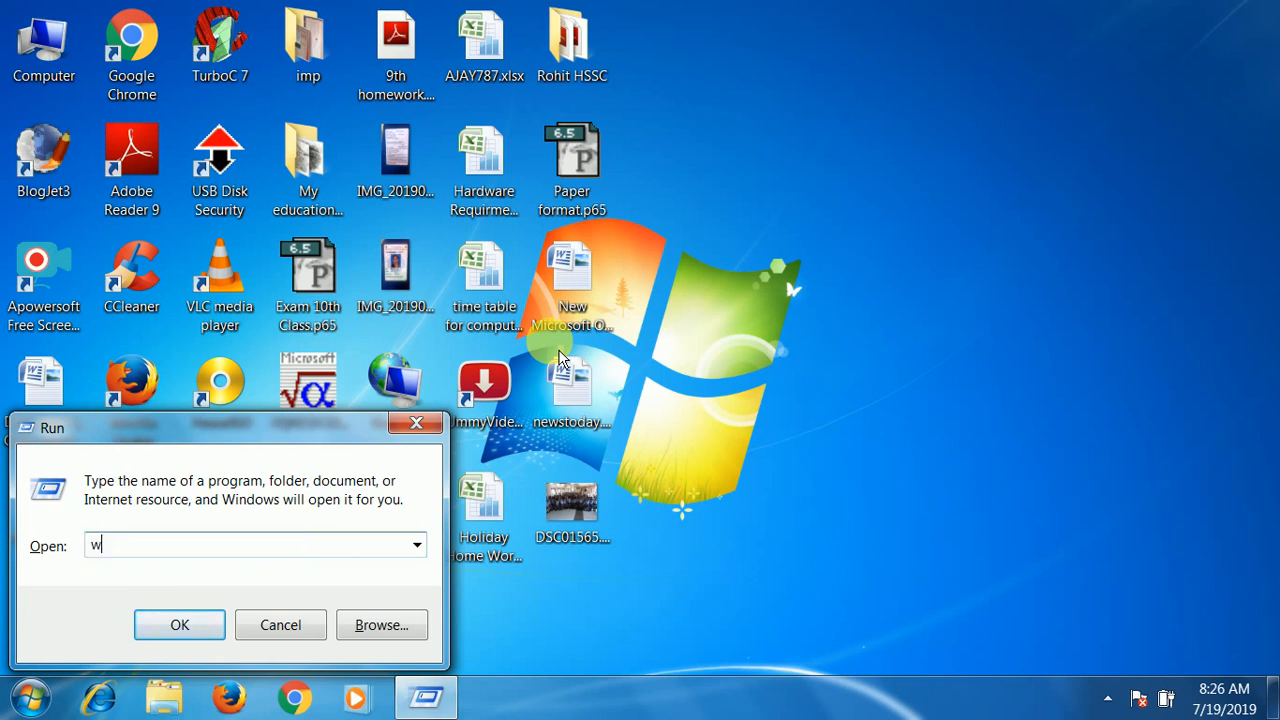
{"action": "type", "text": "inword"}
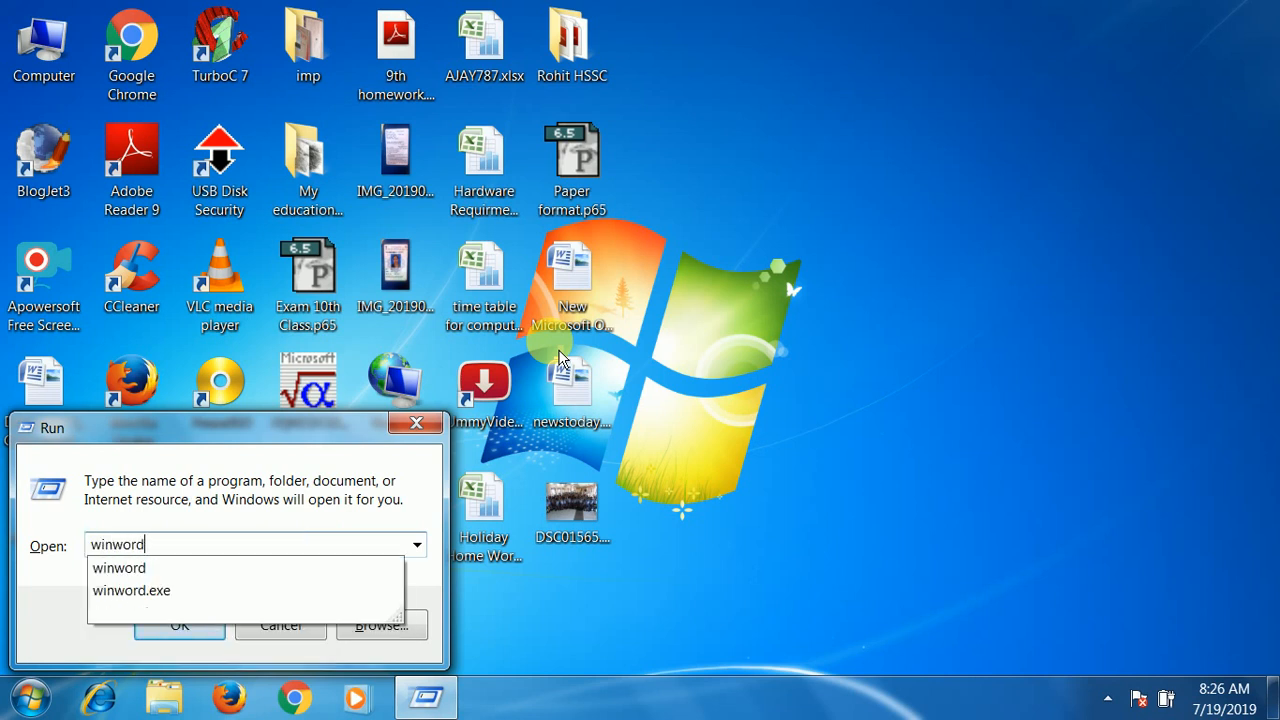
{"action": "key", "text": "Return"}
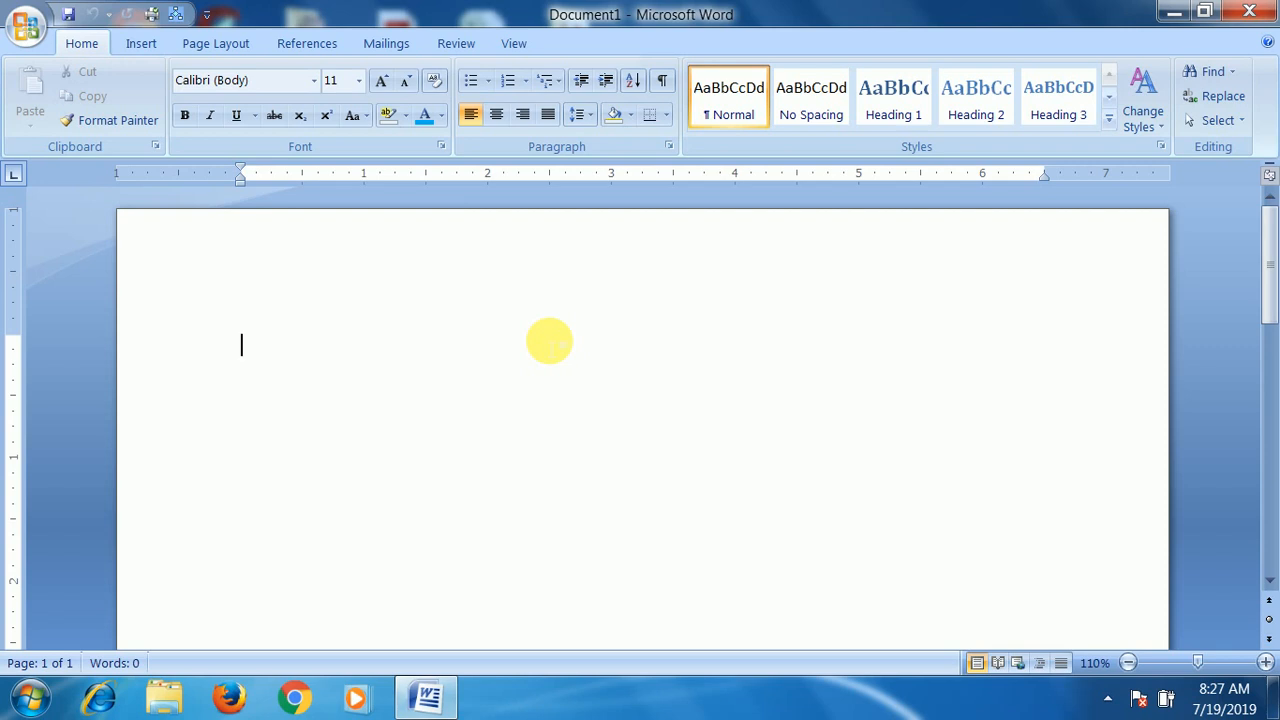
- Enter ".docx" in the blank document and enlarge all of the text to 28 pt
{"action": "type", "text": ".doc"}
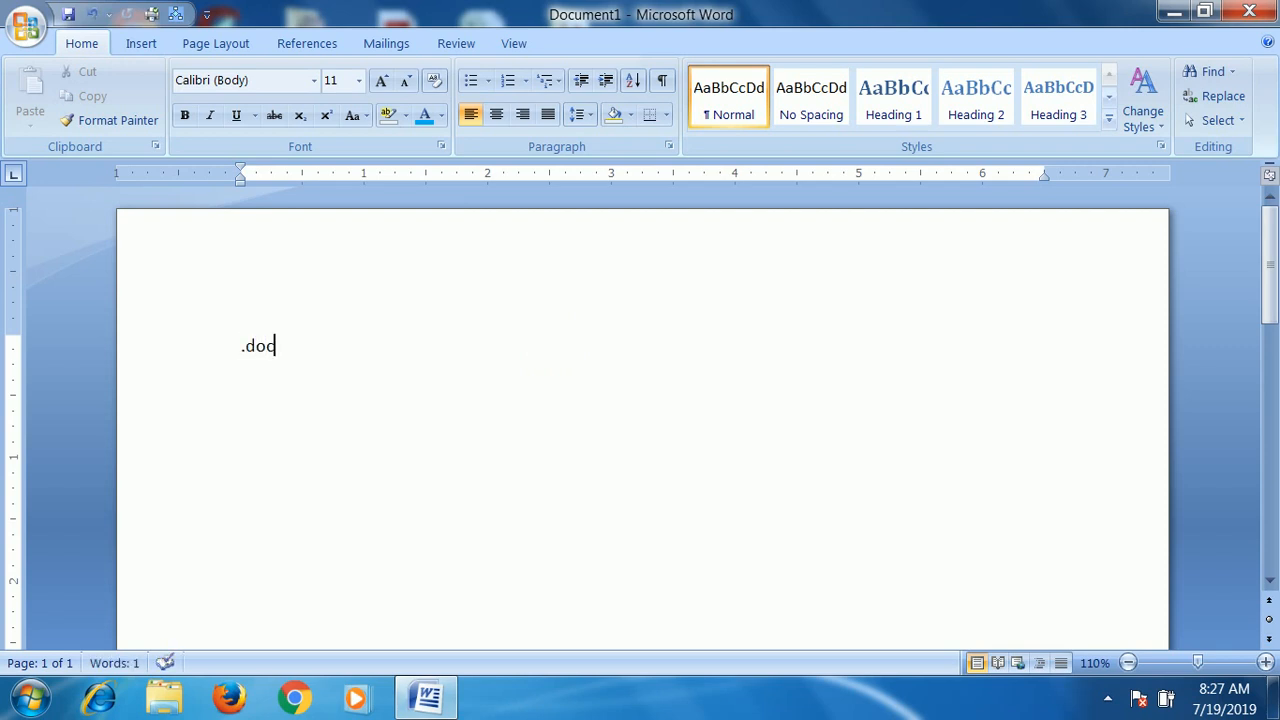
{"action": "type", "text": "x"}
{"action": "key", "text": "shift+Left"}
{"action": "key", "text": "shift+Left"}
{"action": "key", "text": "shift+Left"}
{"action": "key", "text": "shift+Left"}
{"action": "key", "text": "ctrl+a"}
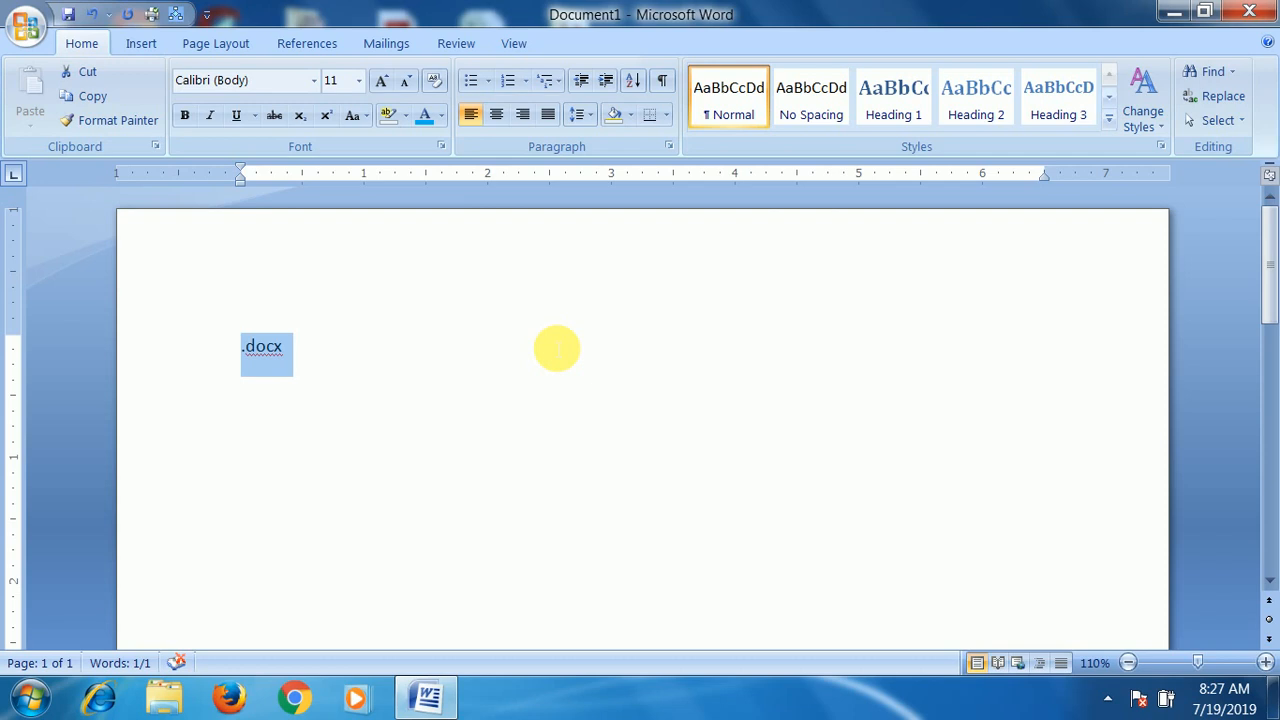
{"action": "key", "text": "ctrl+shift+period"}
{"action": "key", "text": "ctrl+shift+period"}
{"action": "key", "text": "ctrl+shift+period"}
{"action": "key", "text": "ctrl+shift+period"}
{"action": "key", "text": "ctrl+shift+period"}
{"action": "key", "text": "ctrl+shift+period"}
{"action": "key", "text": "ctrl+shift+period"}
{"action": "key", "text": "ctrl+shift+period"}
{"action": "key", "text": "ctrl+shift+period"}
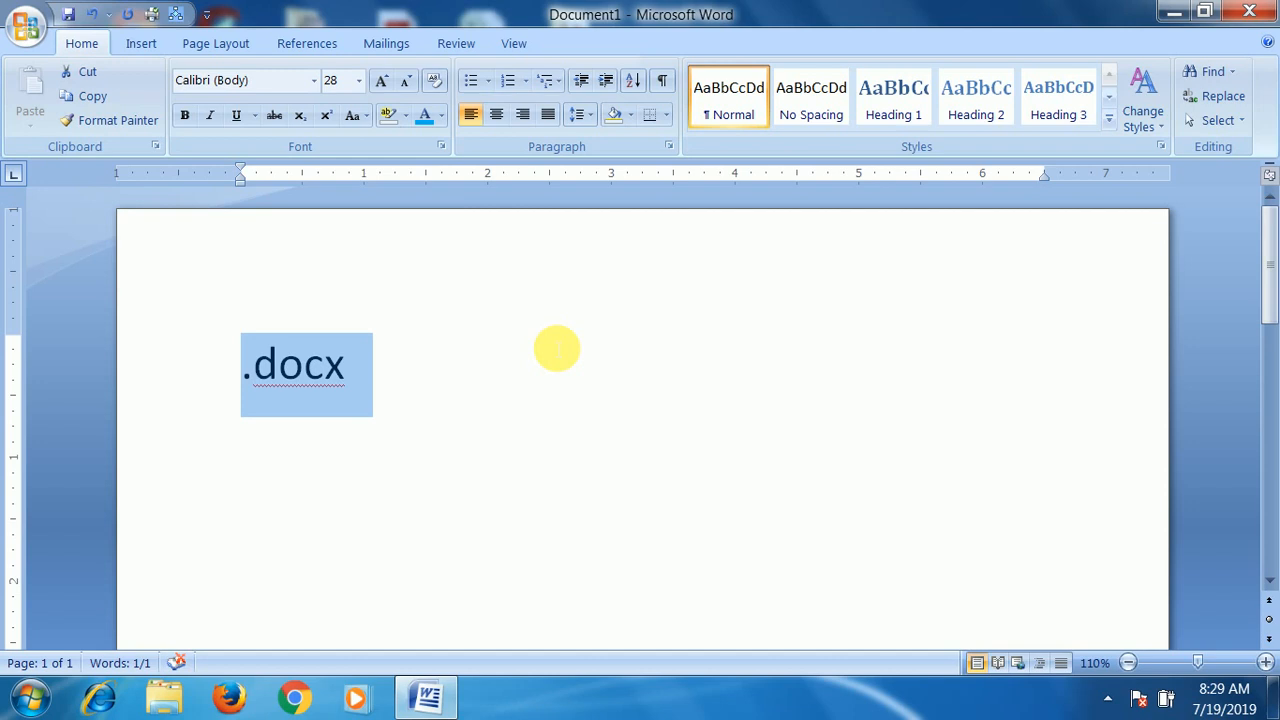
- Look over the file commands and recent documents, and the page layout and references tools
{"action": "left_click", "coordinate": [27, 28]}
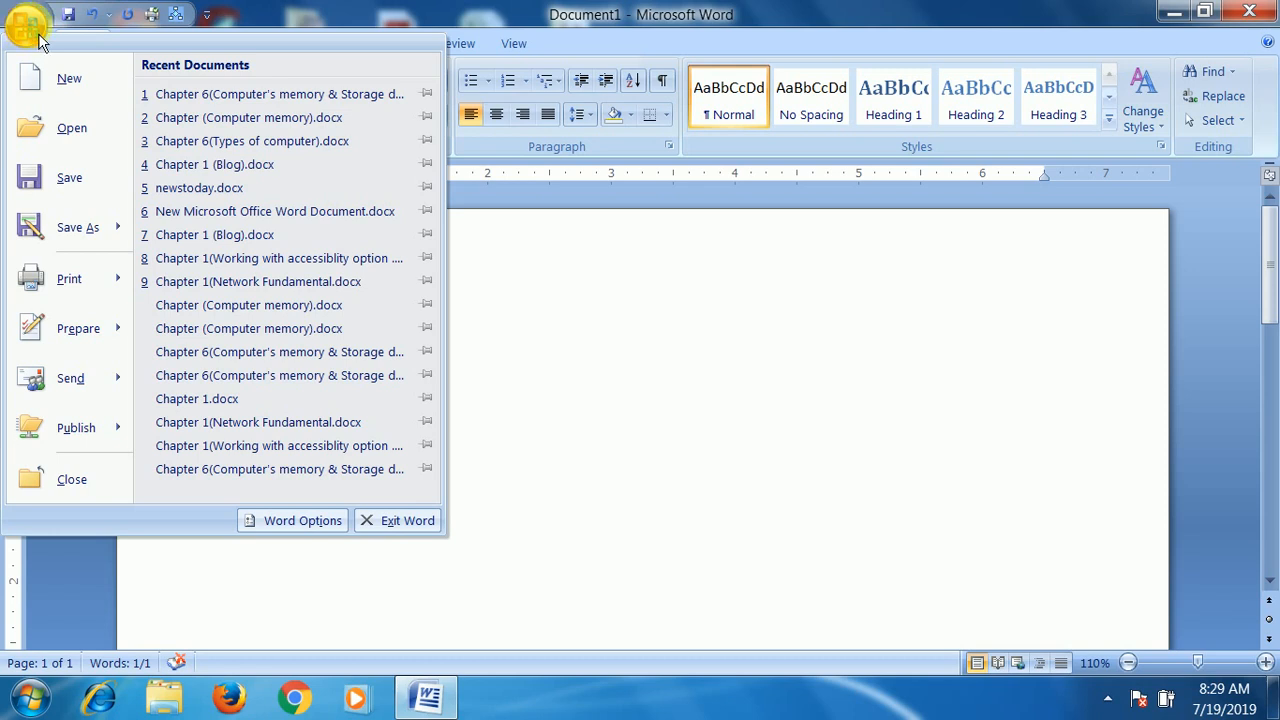
{"action": "left_click", "coordinate": [565, 328]}
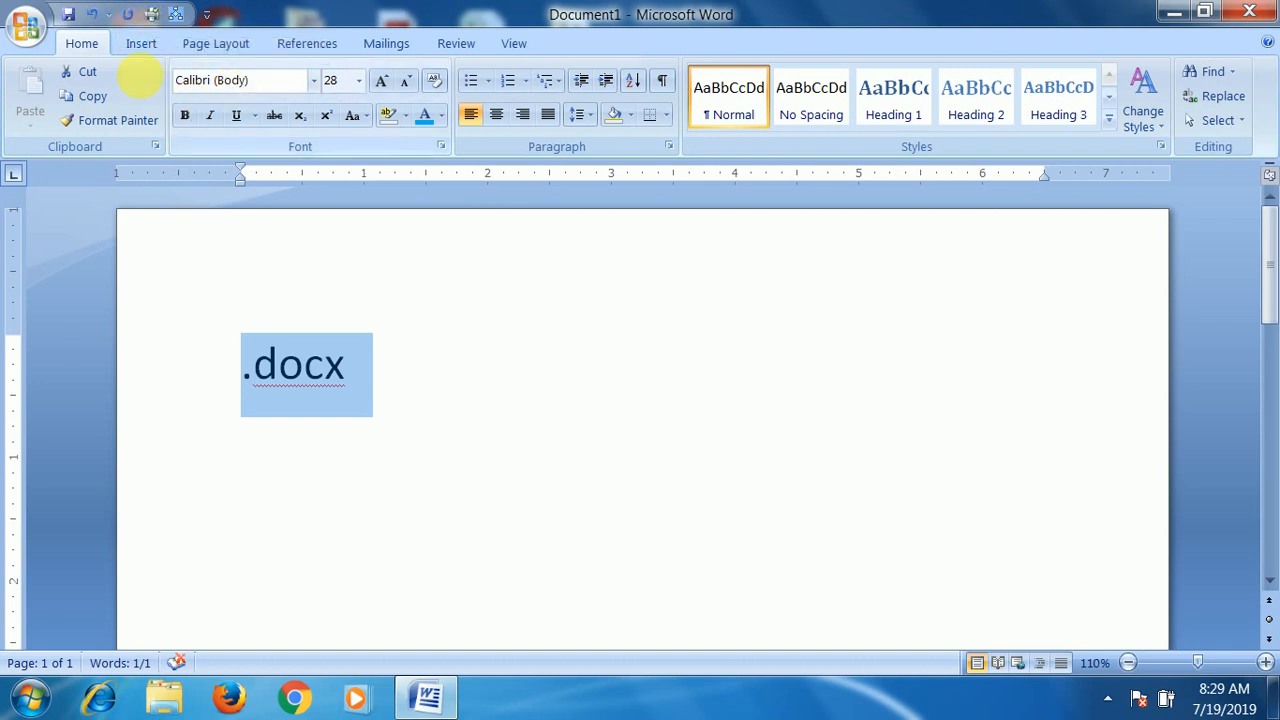
{"action": "left_click", "coordinate": [147, 47]}
{"action": "left_click", "coordinate": [210, 47]}
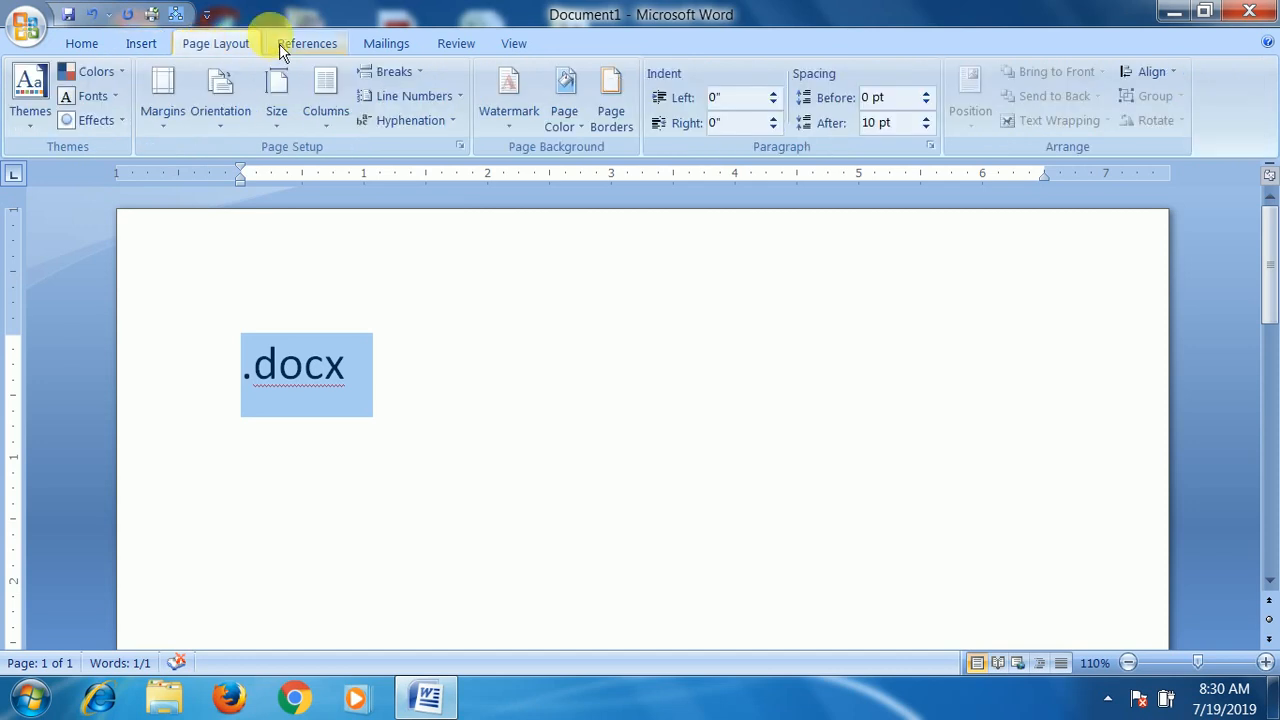
{"action": "left_click", "coordinate": [292, 48]}
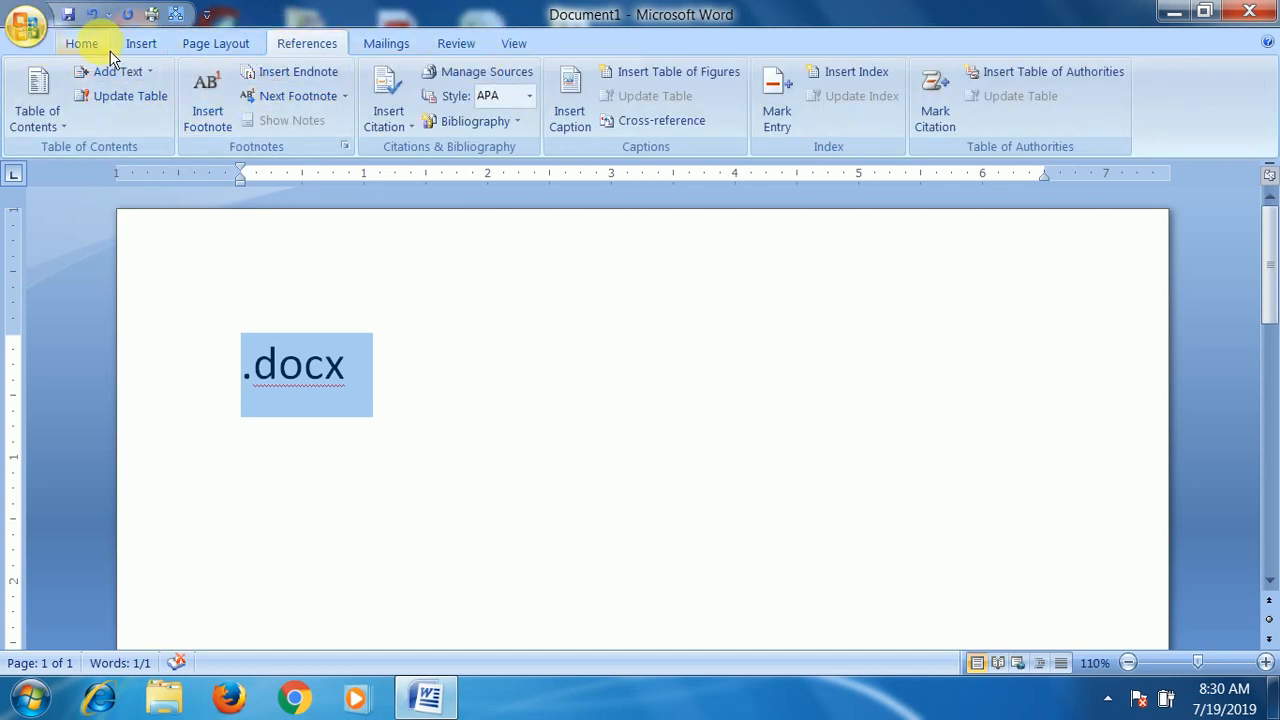
{"action": "left_click", "coordinate": [95, 45]}
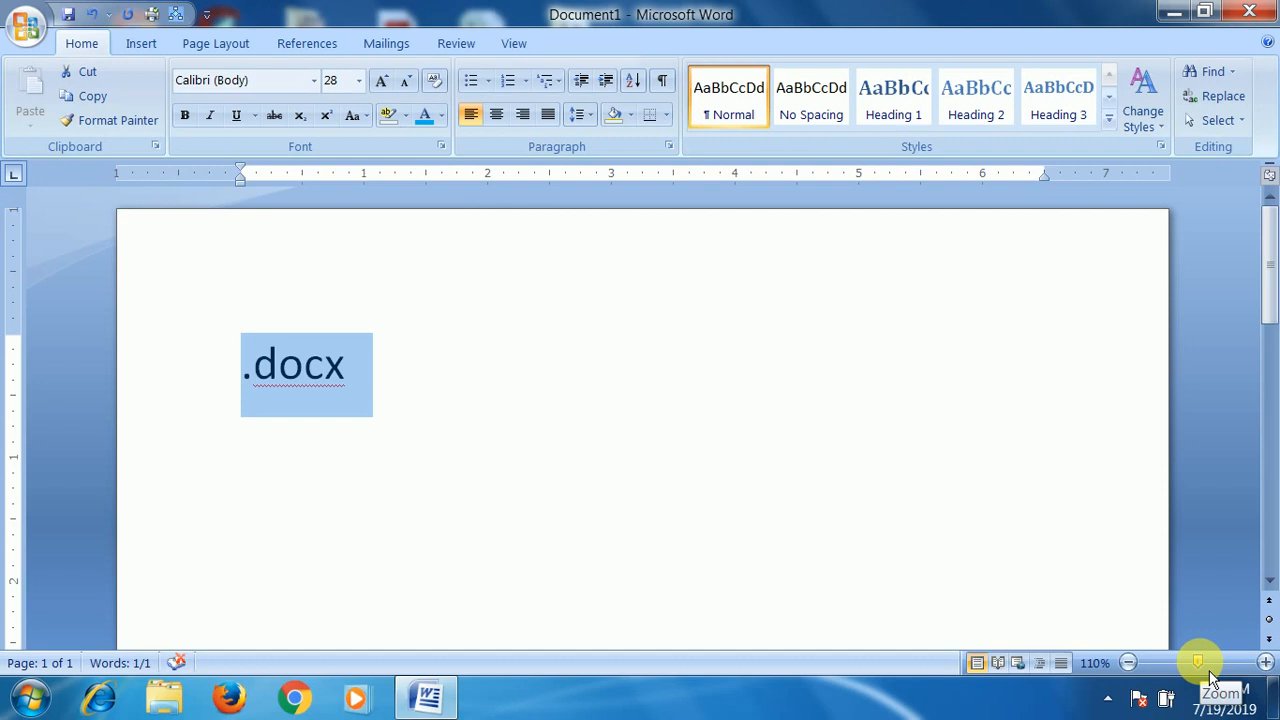
- Zoom the page out to 16% and bring it back in to 100%
{"action": "left_click_drag", "start_coordinate": [1198, 662], "coordinate": [1158, 672]}
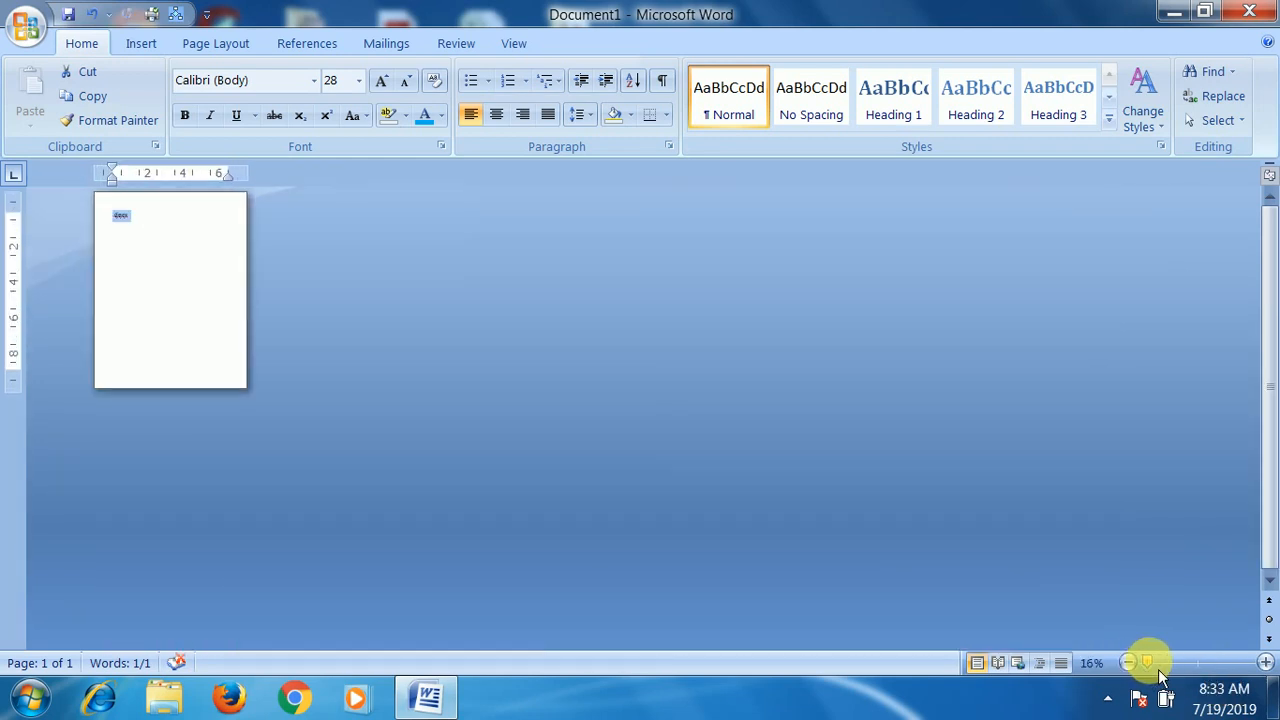
{"action": "left_click", "coordinate": [1204, 664]}
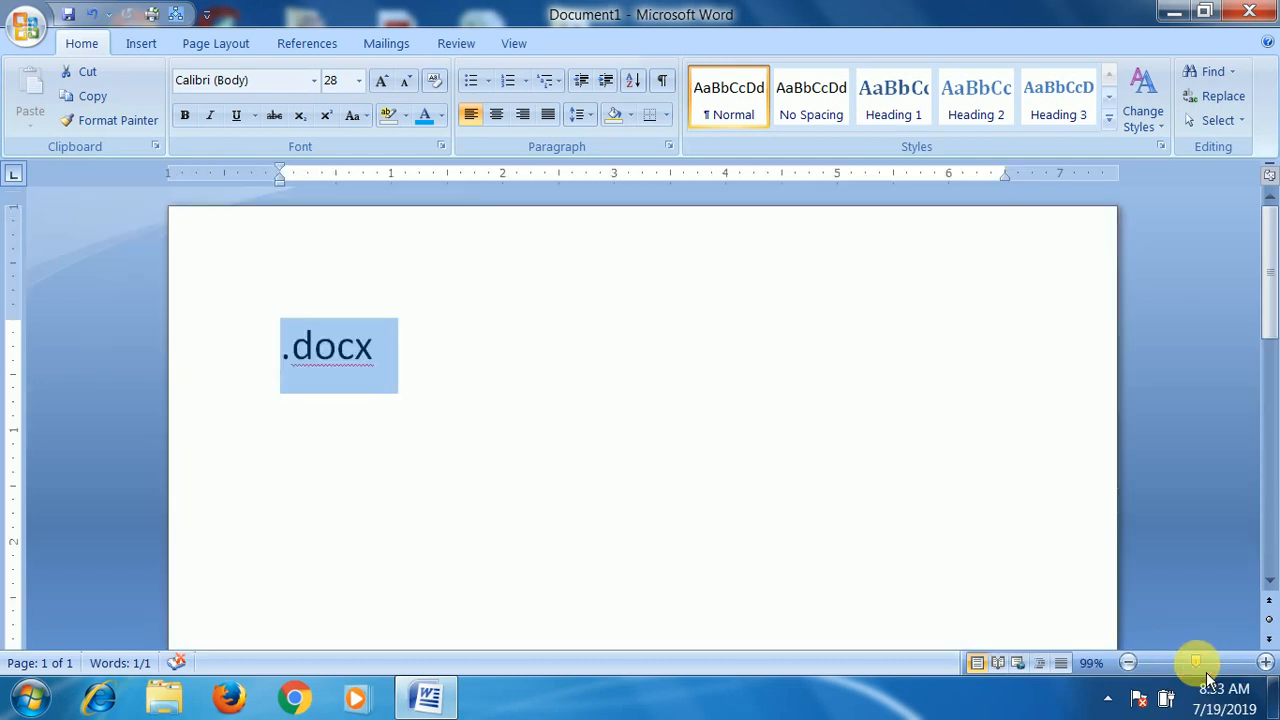
{"action": "mouse_move", "coordinate": [1207, 666]}
{"action": "left_mouse_down"}
{"action": "mouse_move", "coordinate": [1233, 669]}
{"action": "mouse_move", "coordinate": [1209, 676]}
{"action": "left_mouse_up"}
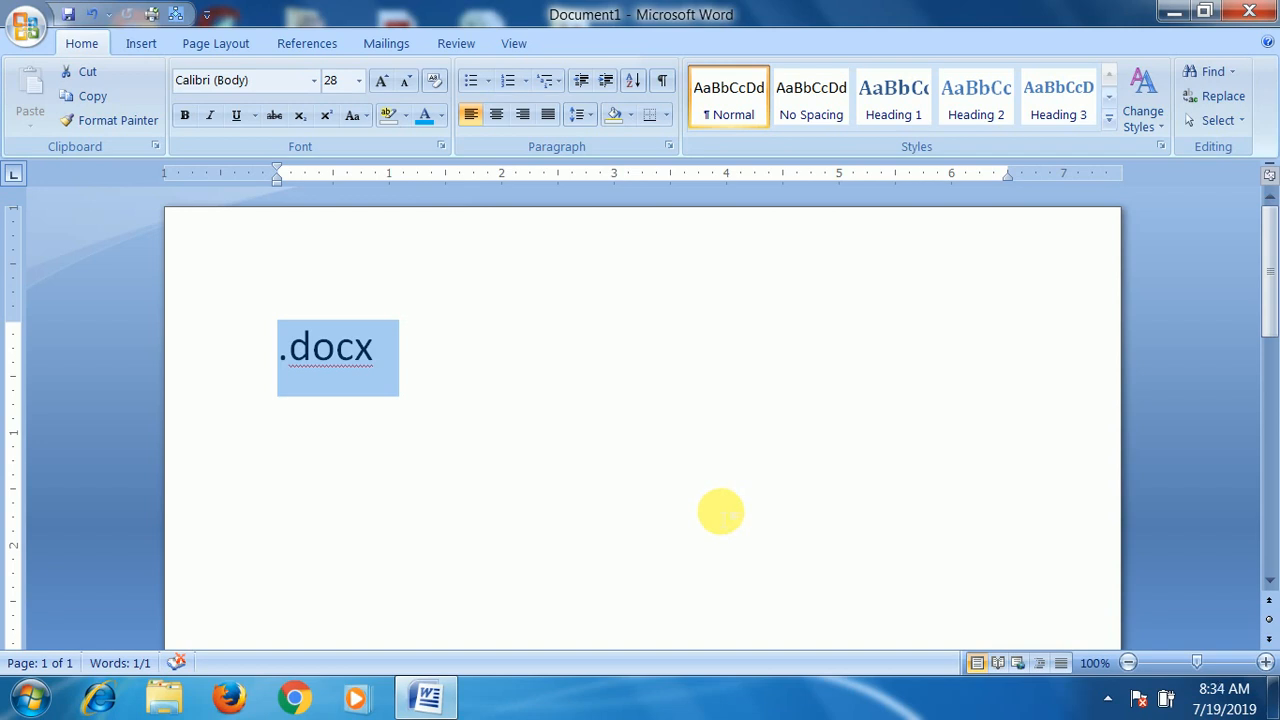
- Replace the .docx text with three lines of filler: "Fyhjklfasdh kl;fsd", "Fsd" and "fsbjkl"
{"action": "left_click_drag", "start_coordinate": [518, 400], "coordinate": [286, 354]}
{"action": "key", "text": "Delete"}
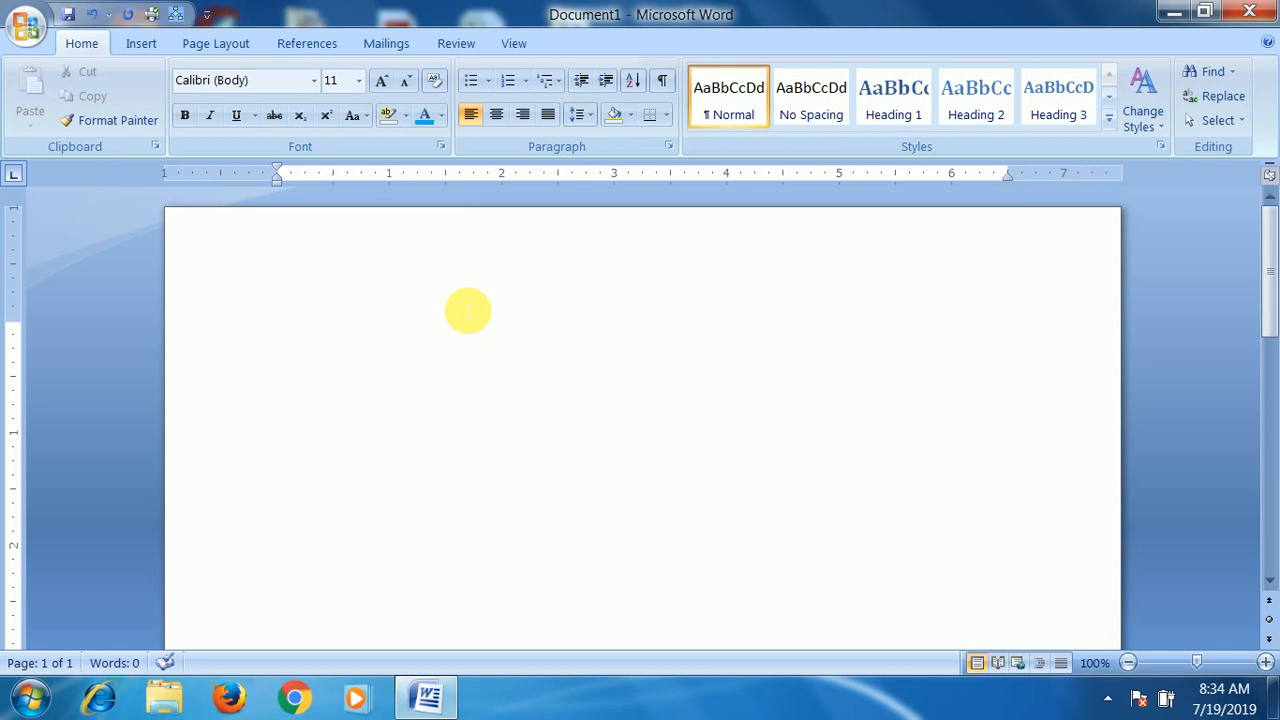
{"action": "type", "text": "fyhjklfasdh kl;fsd"}
{"action": "key", "text": "Return"}
{"action": "type", "text": "fsd"}
{"action": "key", "text": "Return"}
{"action": "type", "text": "fsbjkl"}
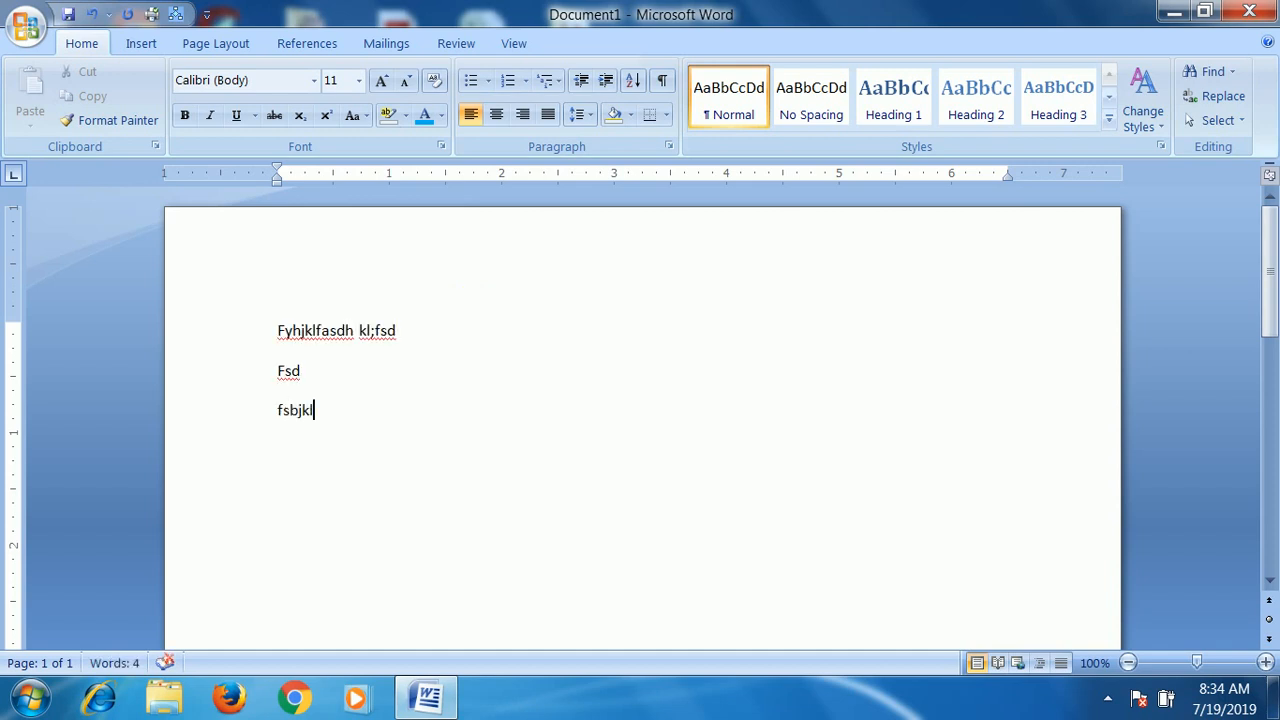
- Clear the filler lines and generate default sample paragraphs with the =rand() function
{"action": "key", "text": "ctrl+a"}
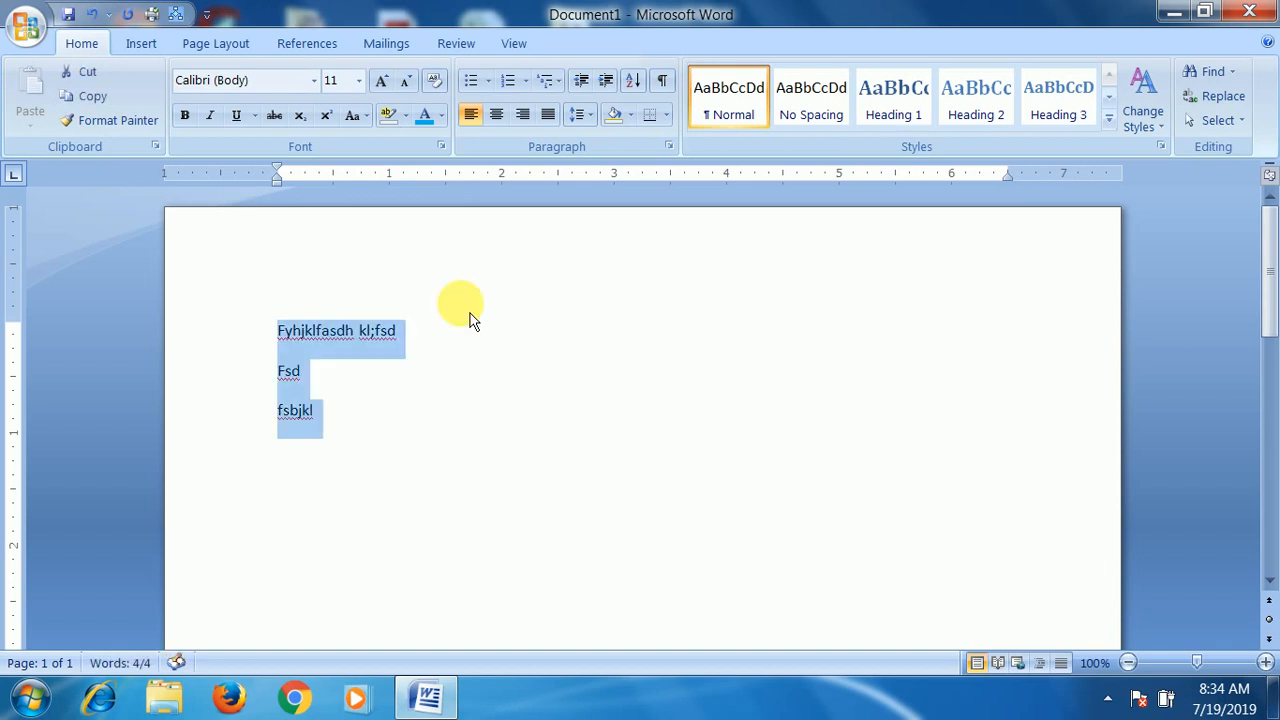
{"action": "key", "text": "Delete"}
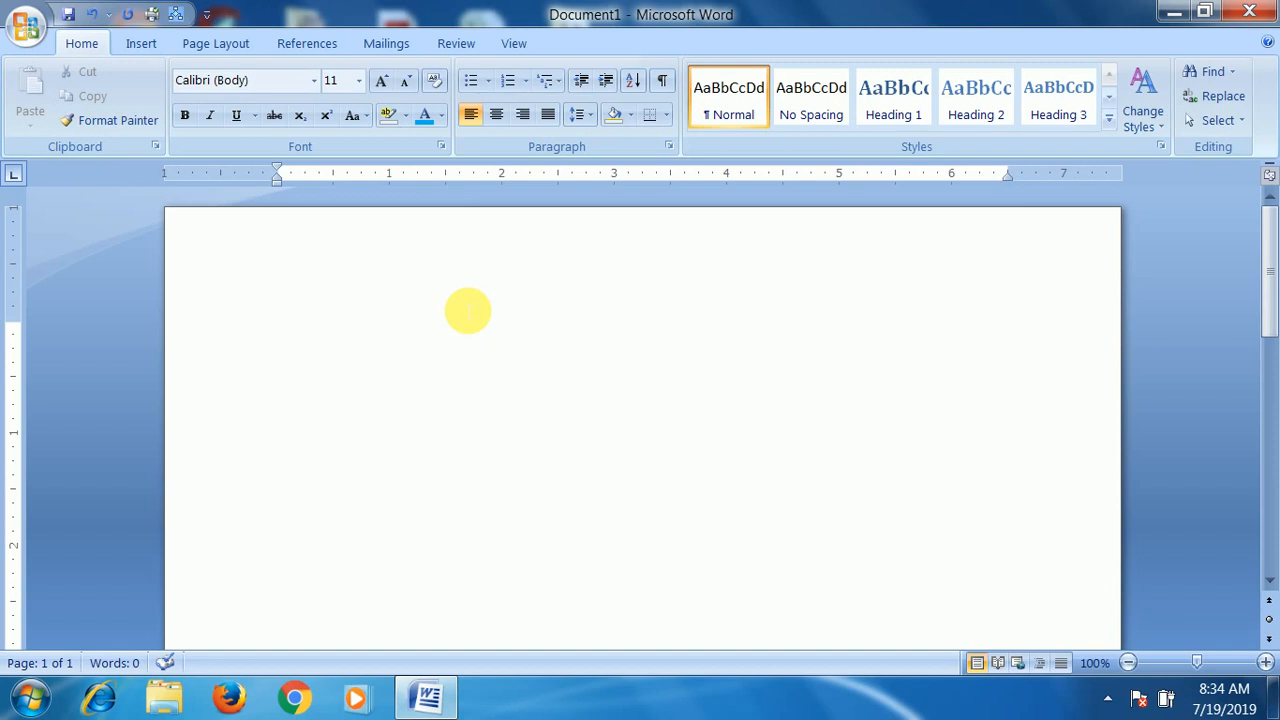
{"action": "type", "text": "="}
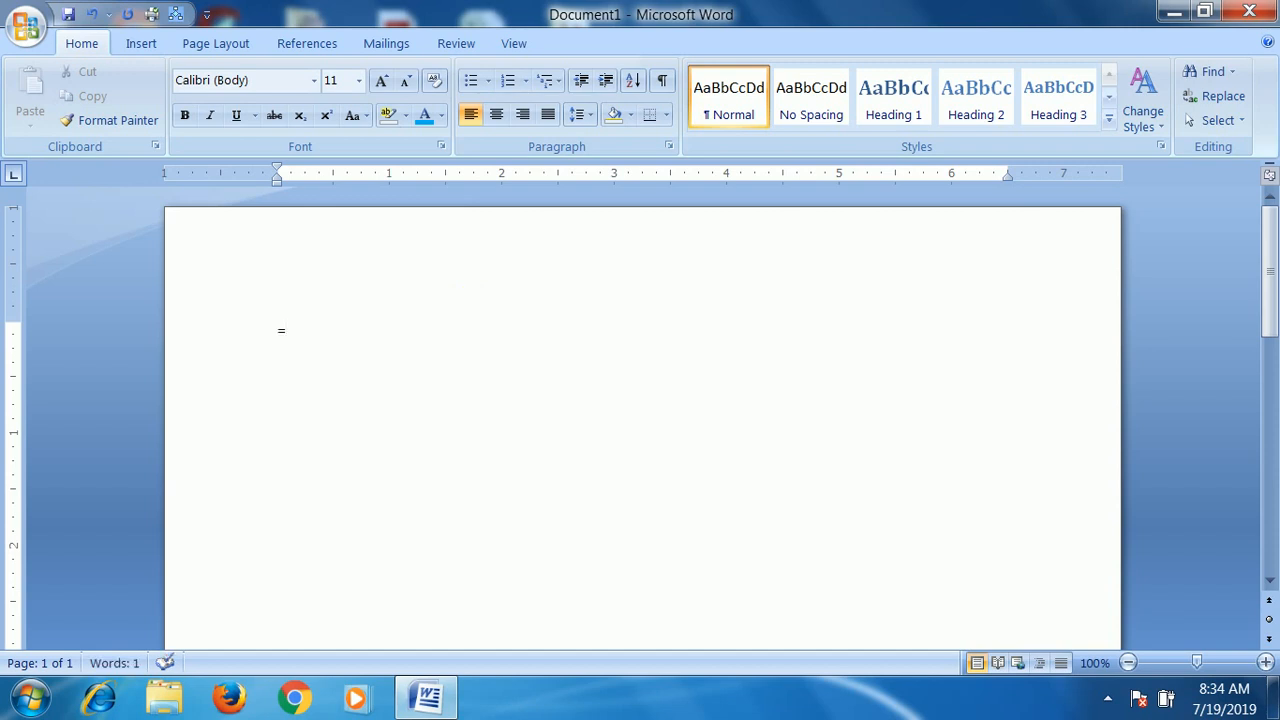
{"action": "type", "text": "randd("}
{"action": "key", "text": "BackSpace"}
{"action": "key", "text": "BackSpace"}
{"action": "type", "text": "d()"}
{"action": "key", "text": "Return"}
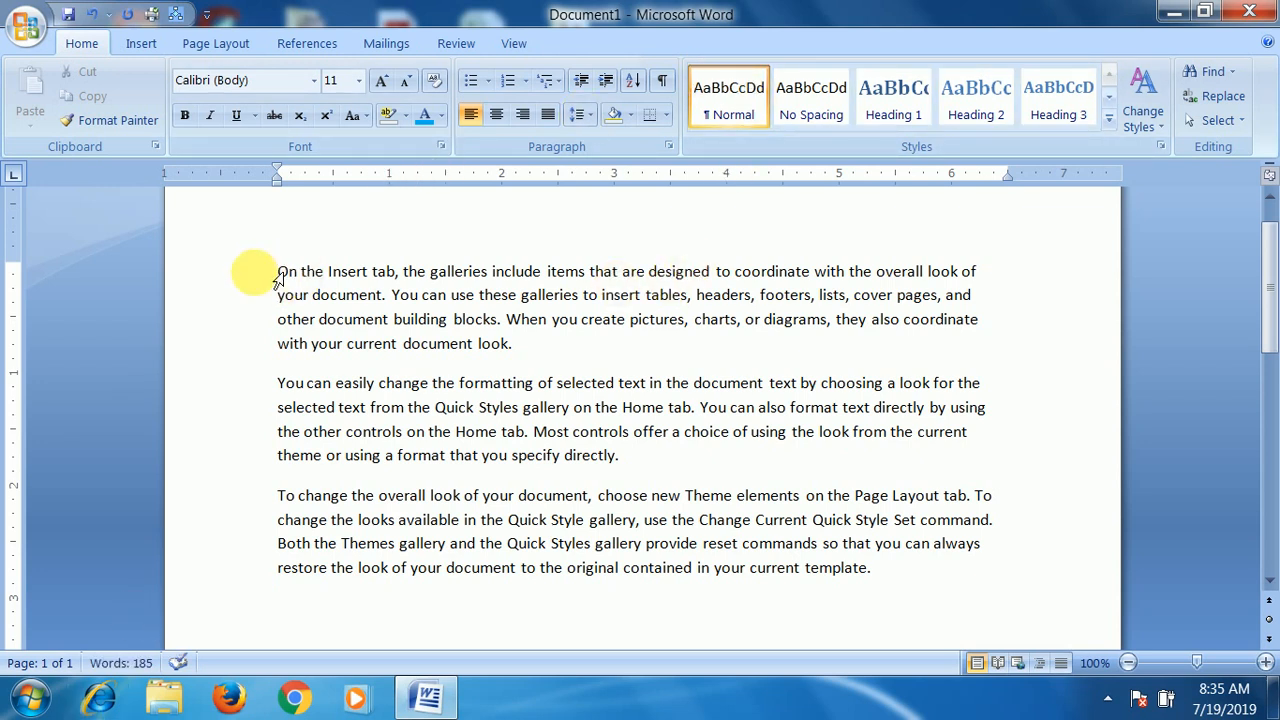
- Highlight the opening words of each of the three sample paragraphs in turn
{"action": "left_click_drag", "start_coordinate": [403, 271], "coordinate": [266, 276]}
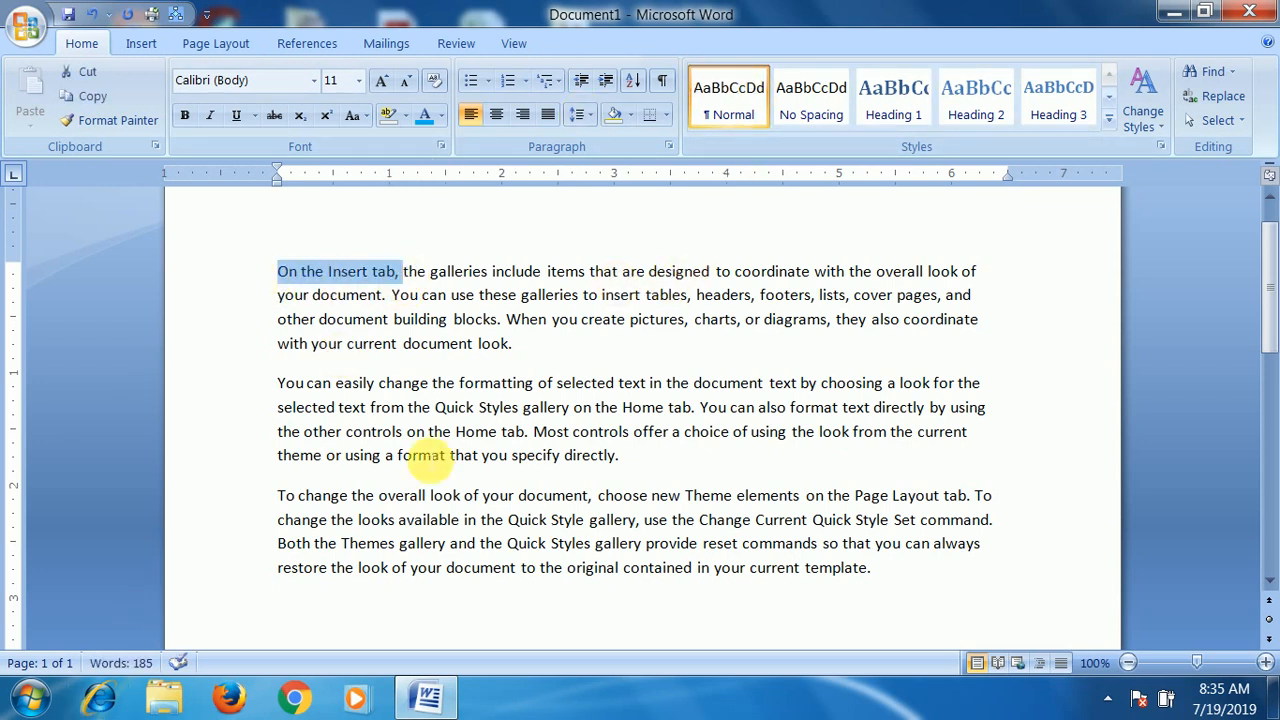
{"action": "left_click_drag", "start_coordinate": [274, 383], "coordinate": [431, 383]}
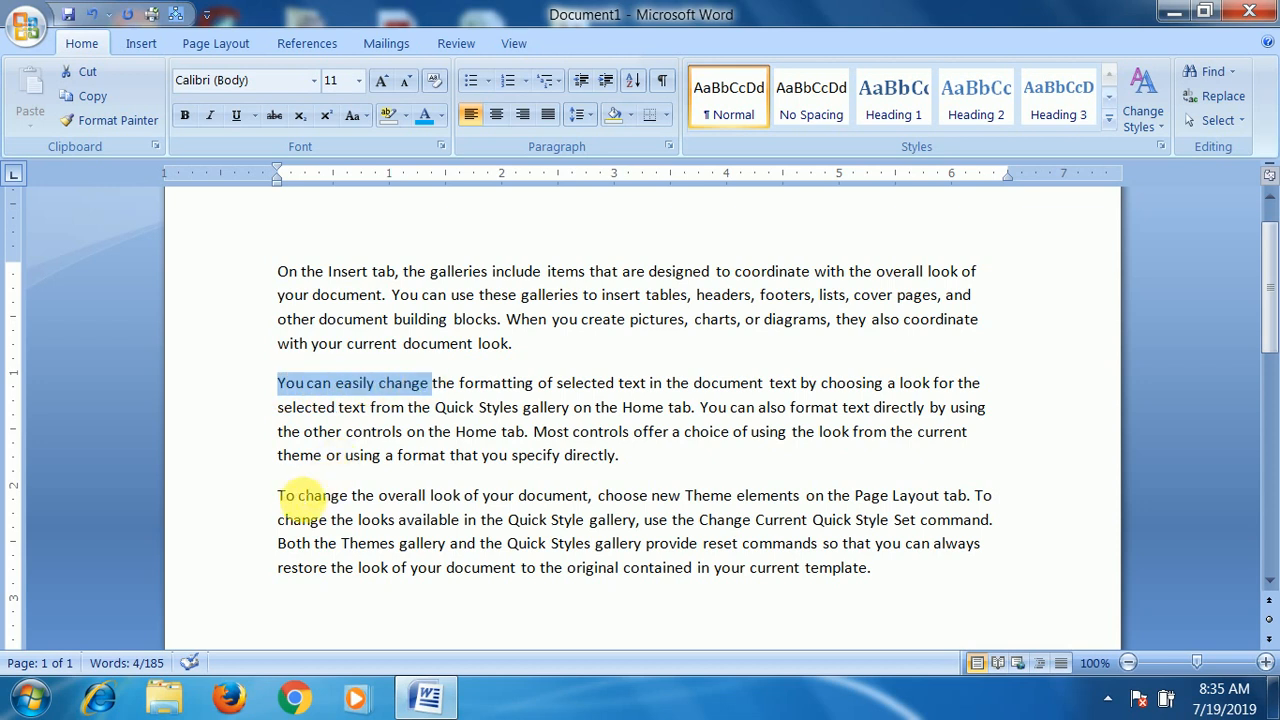
{"action": "left_click_drag", "start_coordinate": [278, 495], "coordinate": [462, 495]}
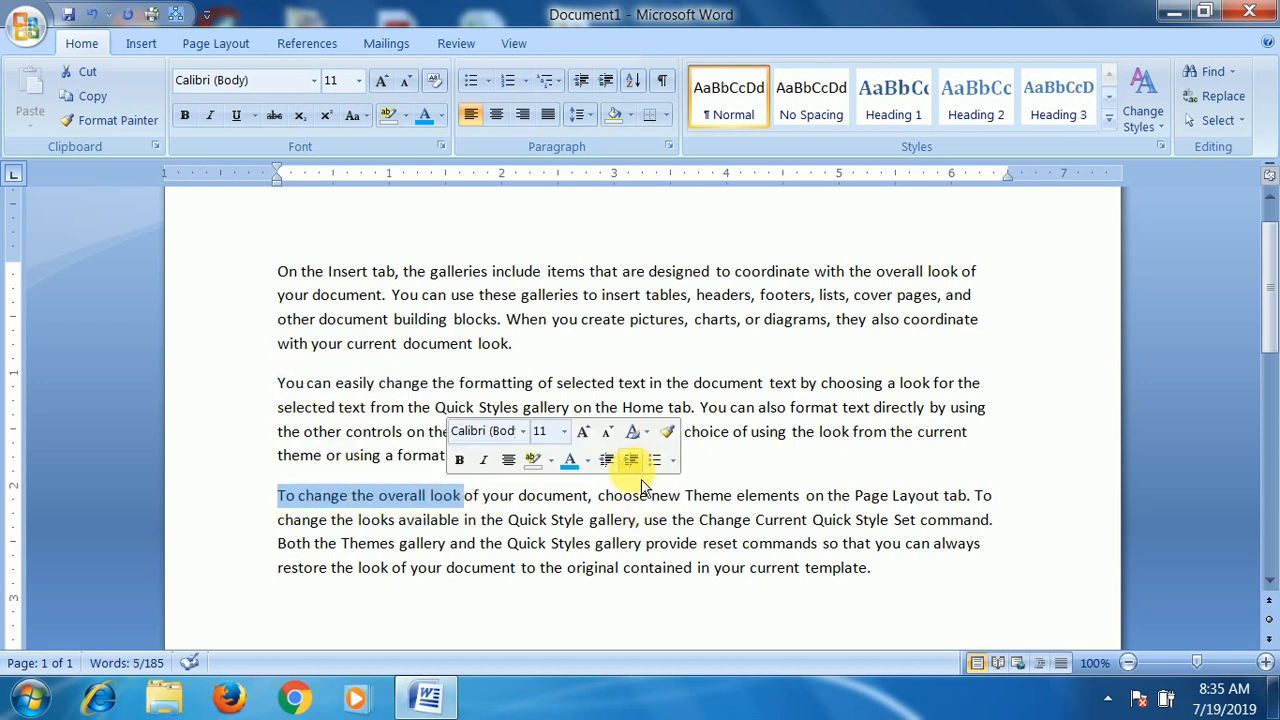
- Replace all sample paragraphs with a single one generated by =rand(1)
{"action": "key", "text": "ctrl+a"}
{"action": "key", "text": "Delete"}
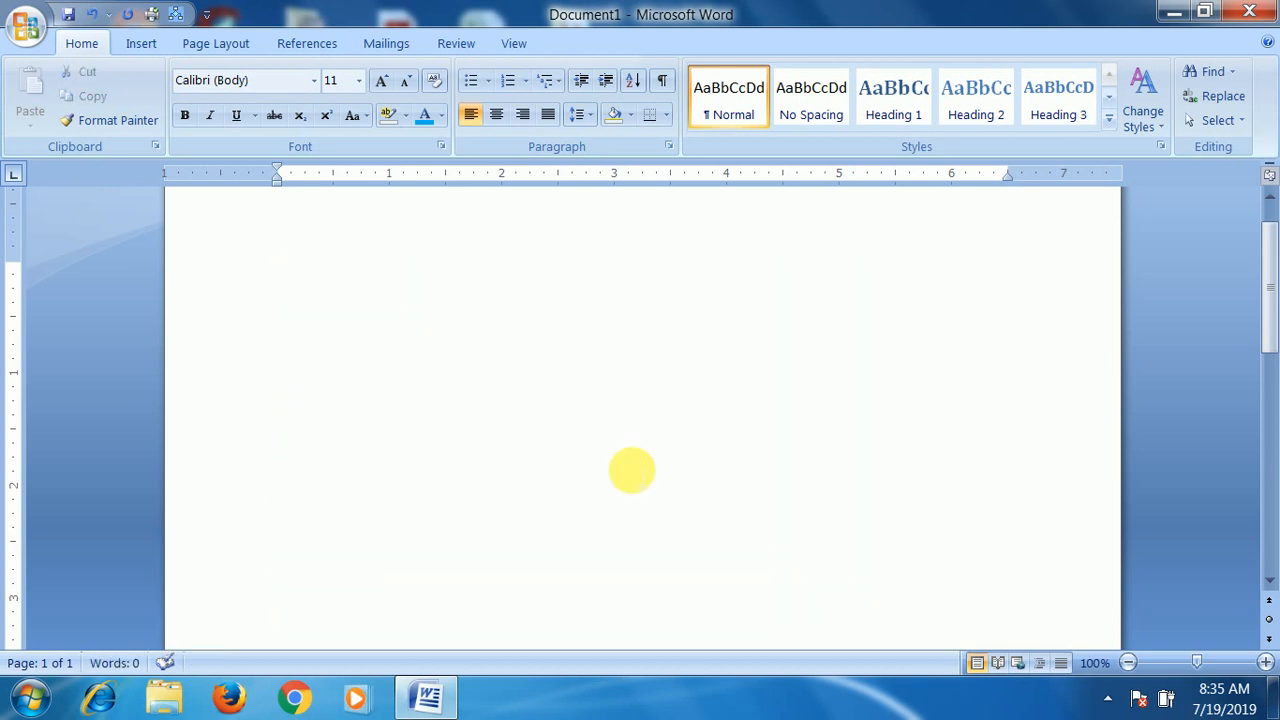
{"action": "type", "text": "=ran"}
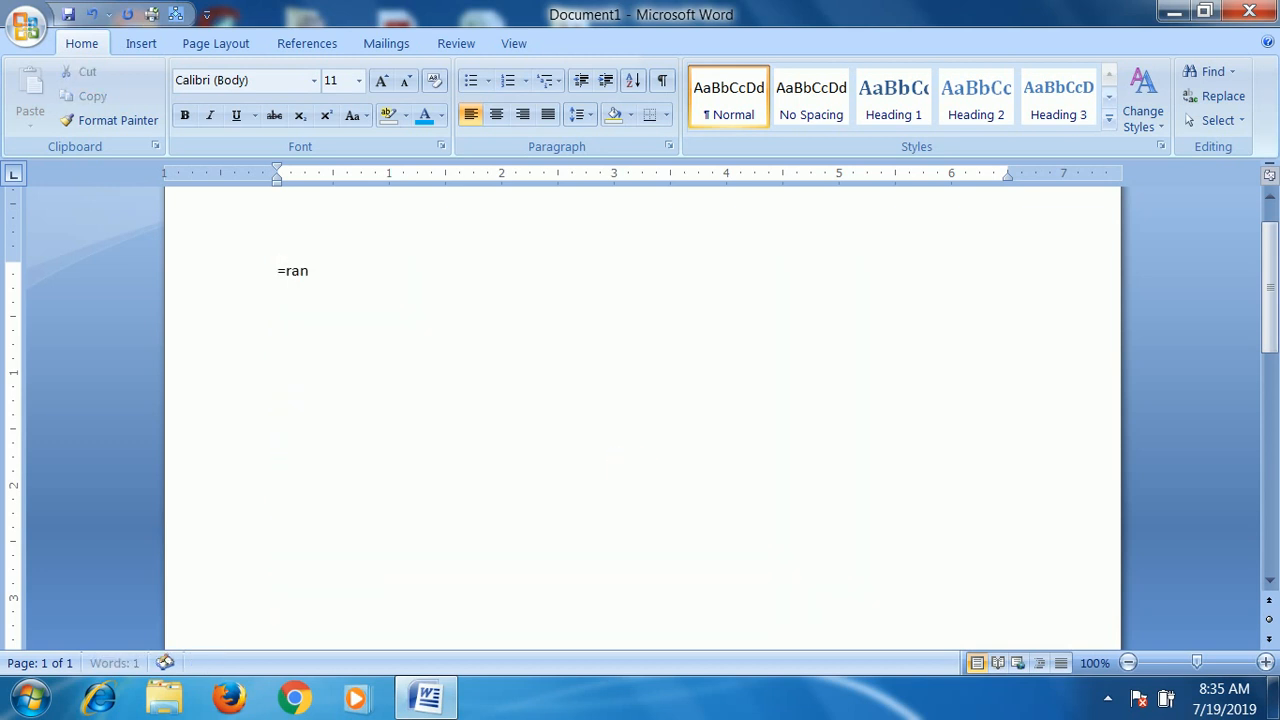
{"action": "type", "text": "d(1)"}
{"action": "key", "text": "Return"}
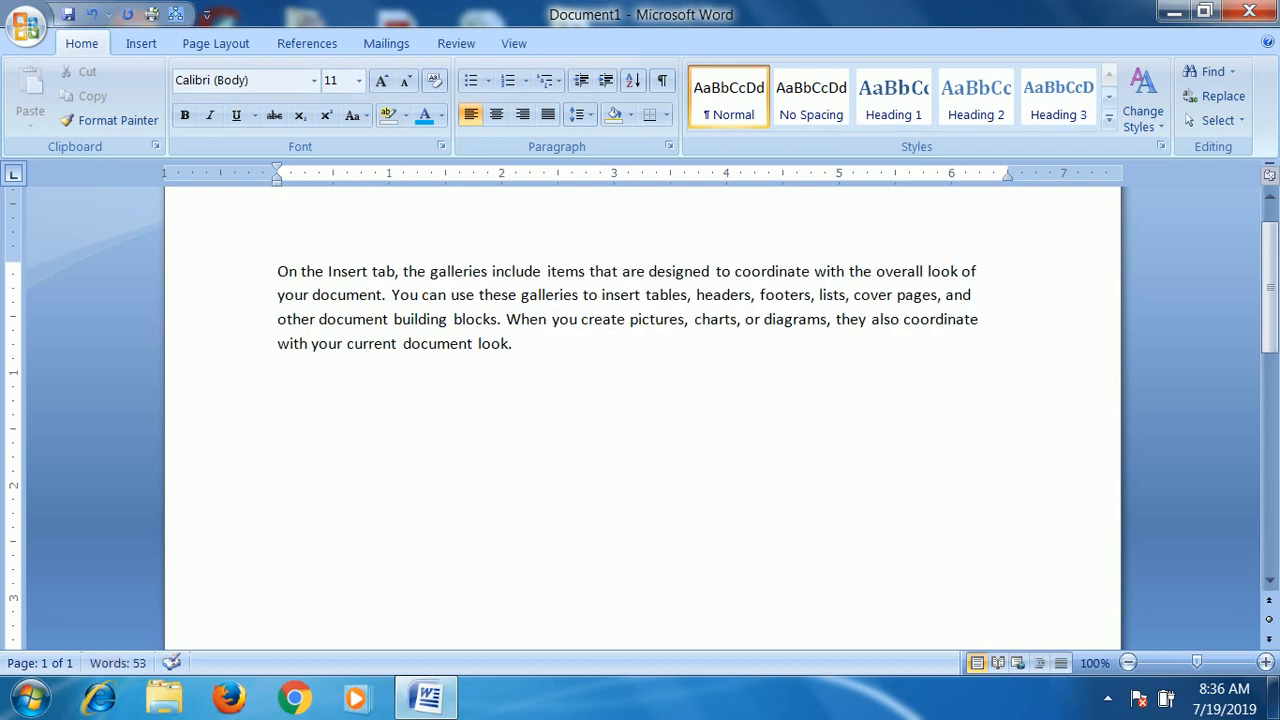
- Replace all the text with two sample paragraphs generated by =rand(2)
{"action": "key", "text": "ctrl+a"}
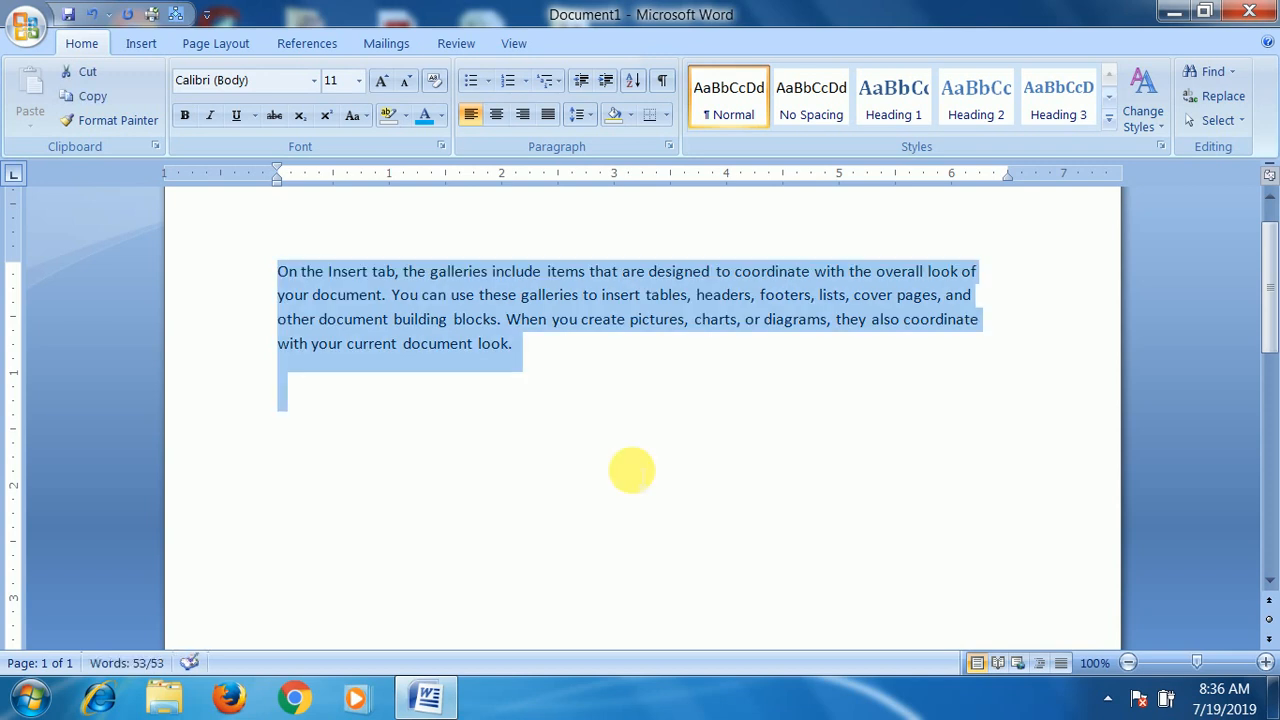
{"action": "key", "text": "BackSpace"}
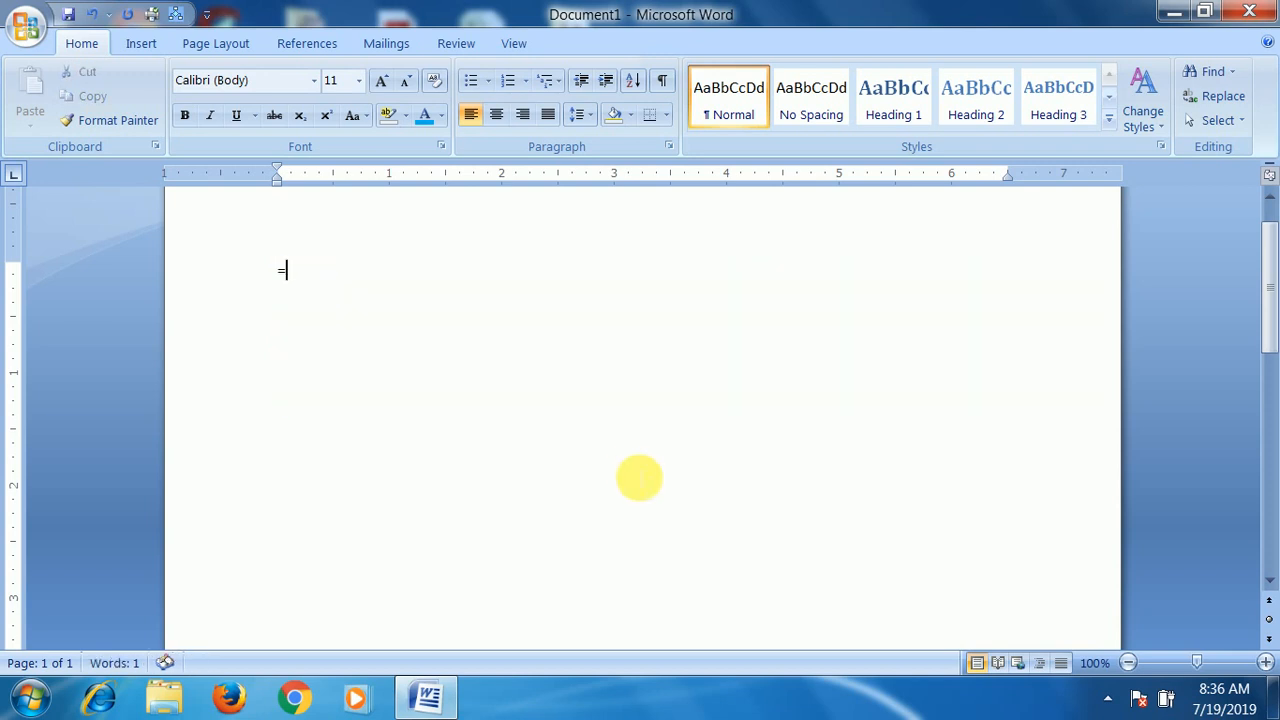
{"action": "type", "text": "=rand"}
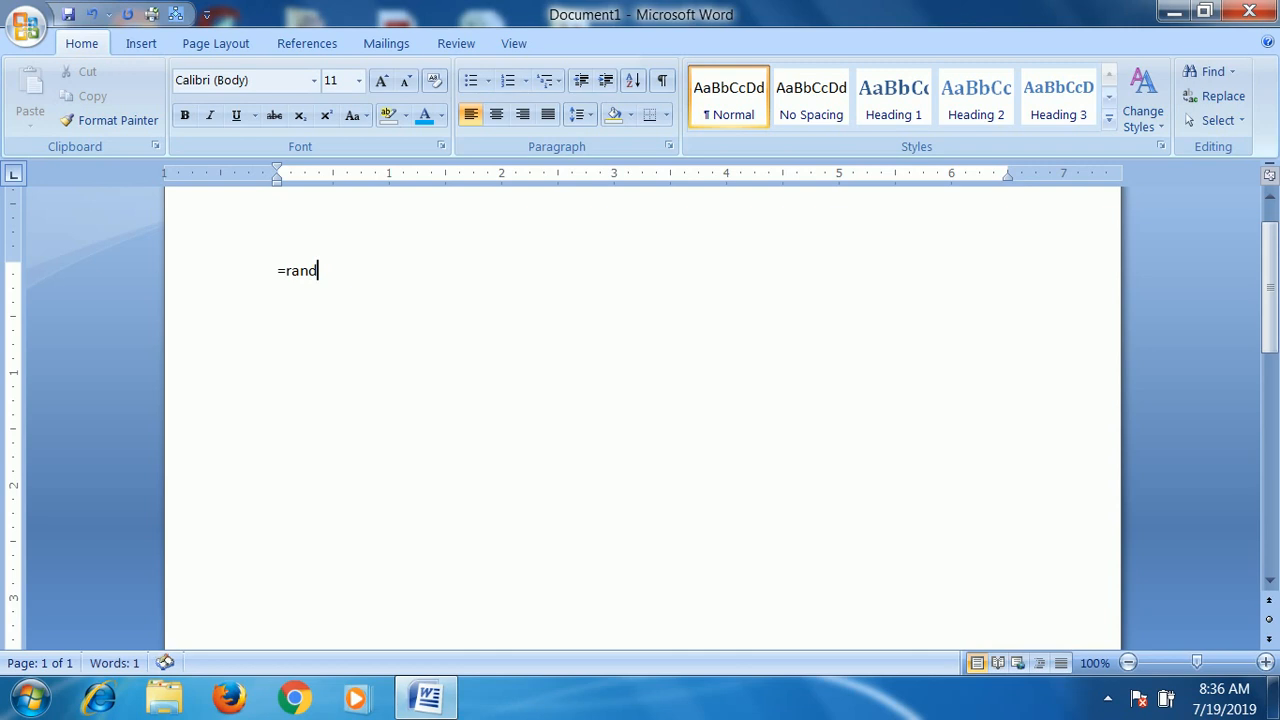
{"action": "type", "text": "(2)"}
{"action": "key", "text": "Return"}
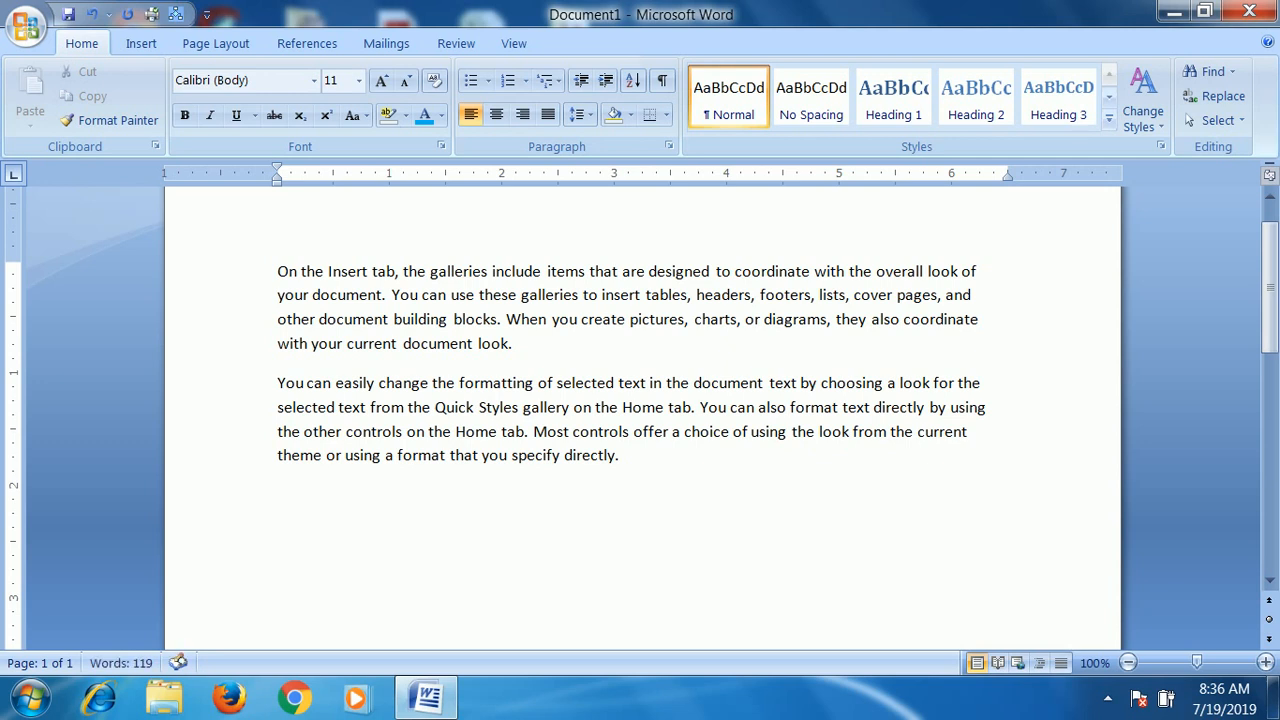
- Clear the document and generate five sample paragraphs with =rand(5)
{"action": "key", "text": "ctrl+a"}
{"action": "key", "text": "Delete"}
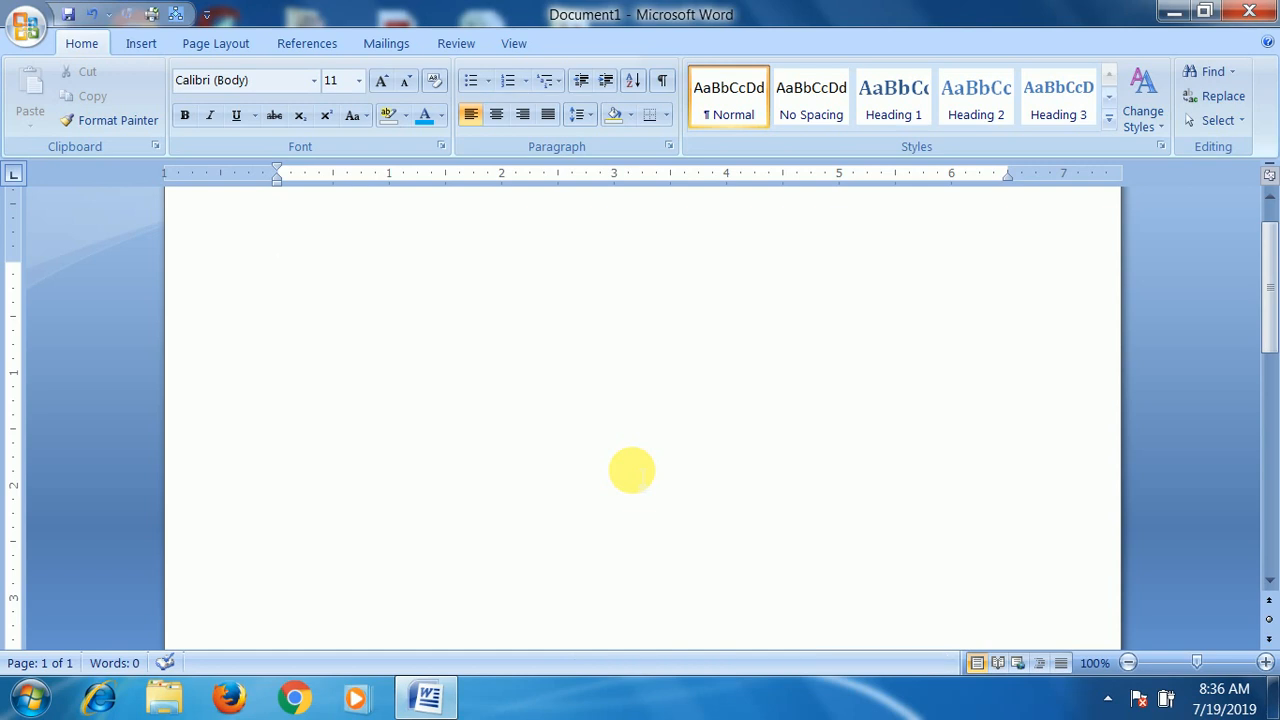
{"action": "type", "text": "="}
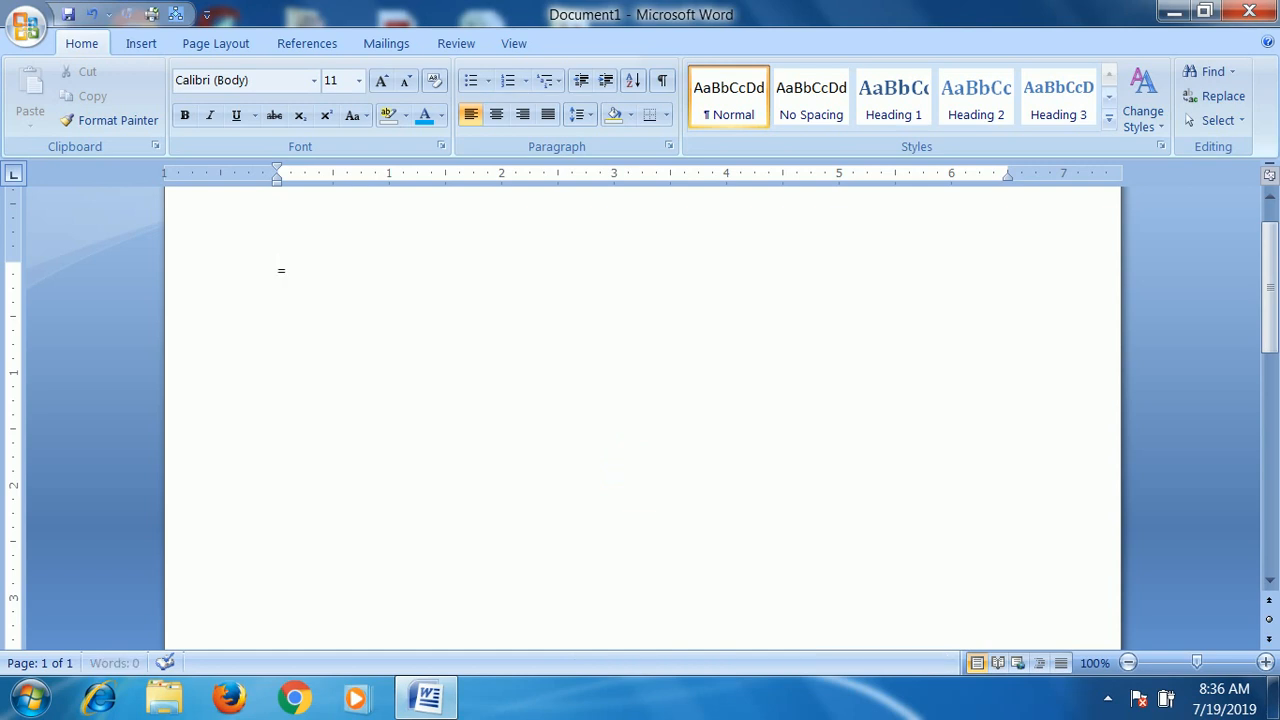
{"action": "type", "text": "rand(5)"}
{"action": "key", "text": "Return"}
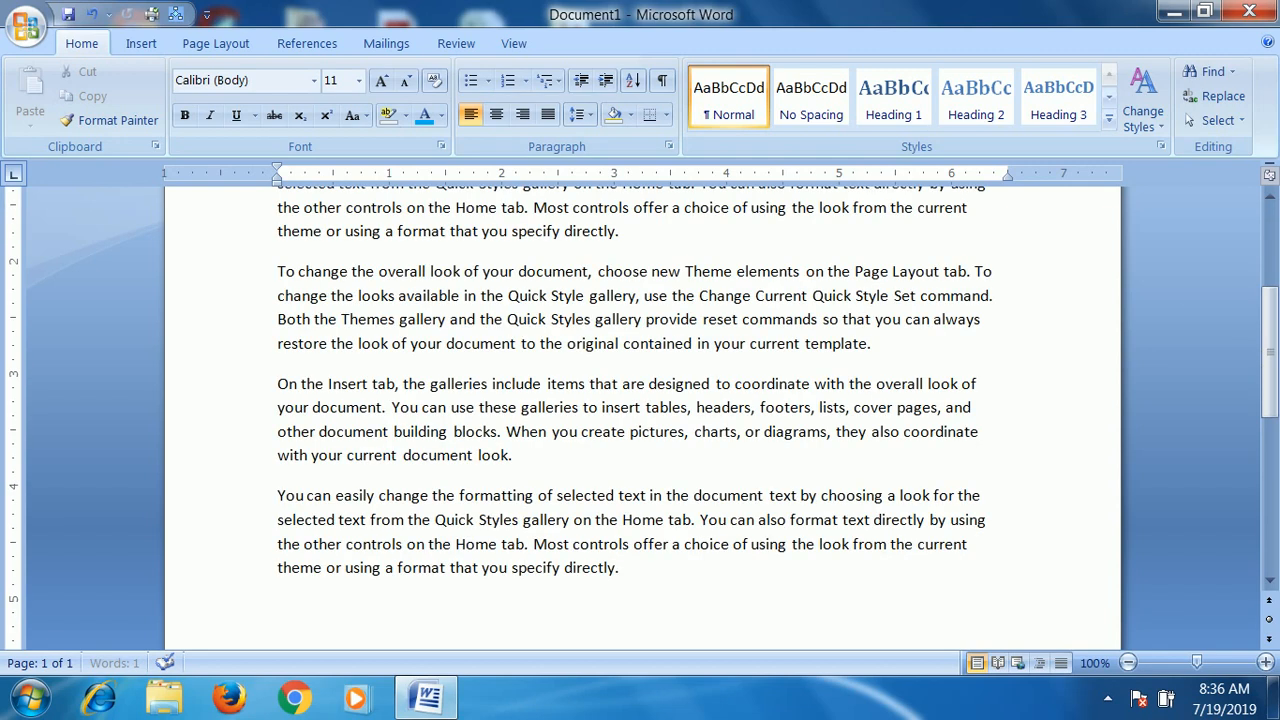
- Review the generated paragraphs, highlighting the opening words of the fourth and fifth ones
{"action": "scroll", "coordinate": [640, 470], "scroll_direction": "up", "scroll_amount": 4}
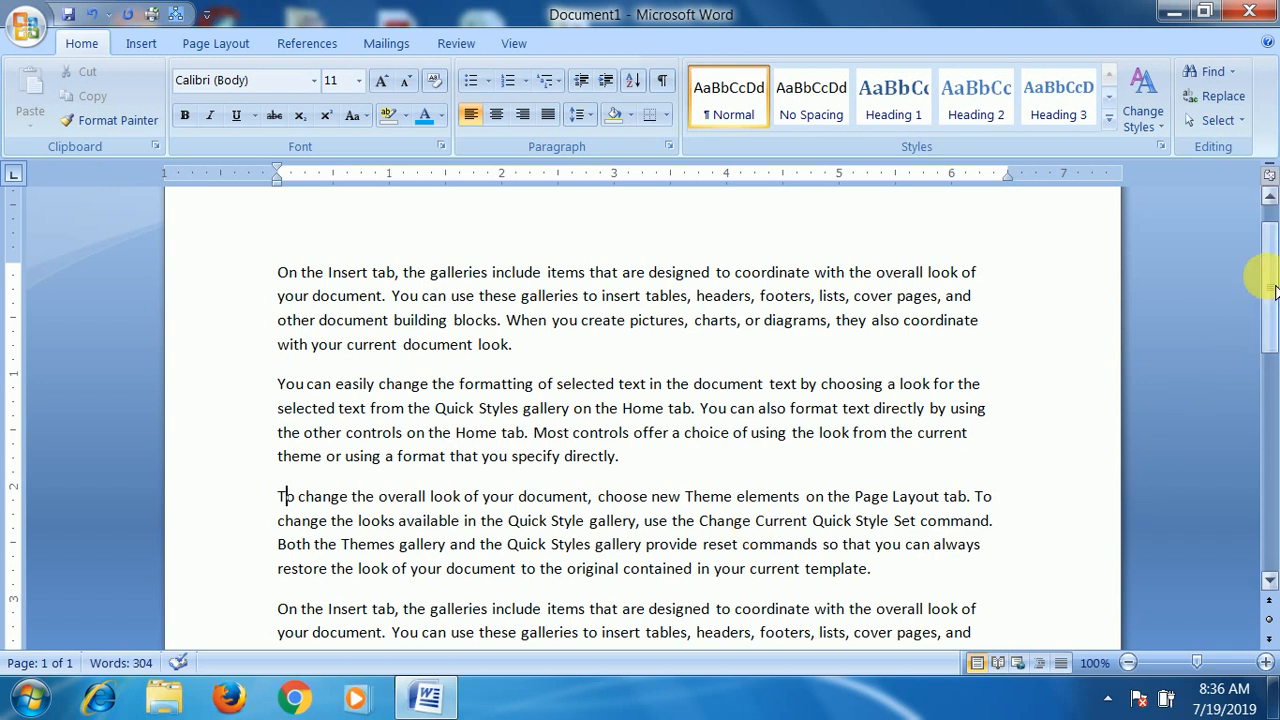
{"action": "left_click_drag", "start_coordinate": [1268, 322], "coordinate": [1274, 342]}
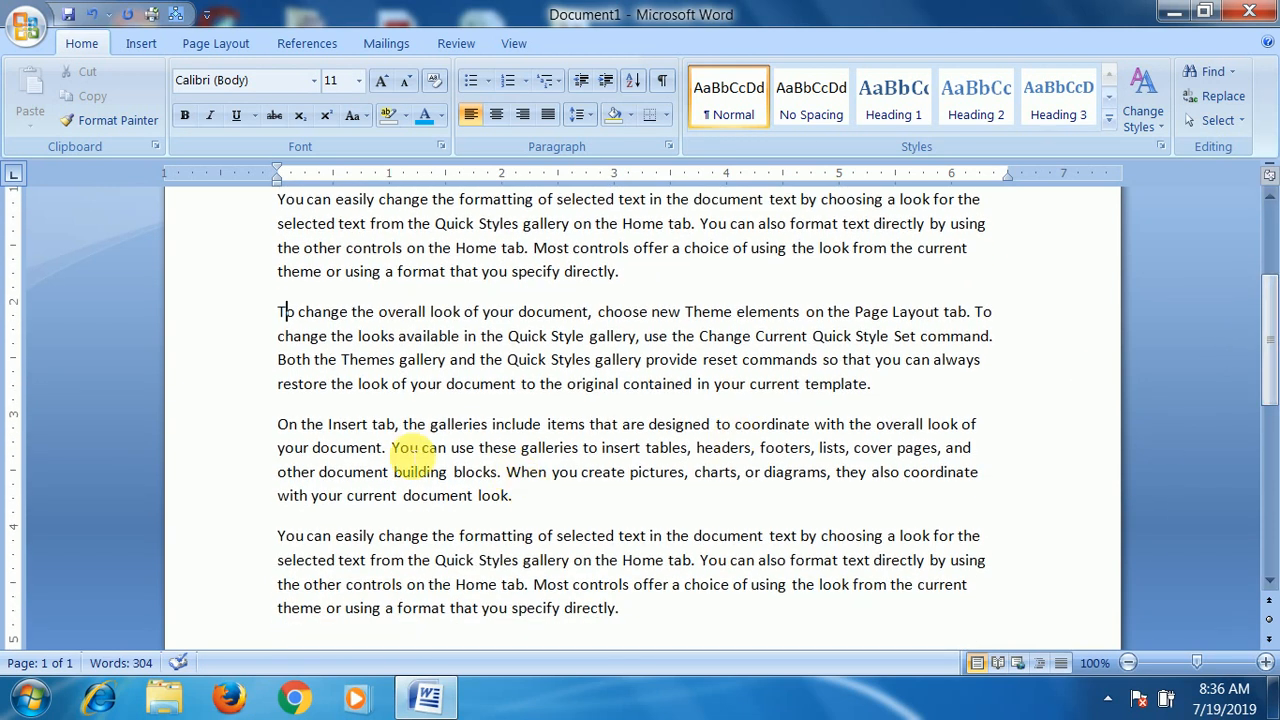
{"action": "left_click", "coordinate": [279, 426]}
{"action": "left_click_drag", "start_coordinate": [303, 424], "coordinate": [393, 424]}
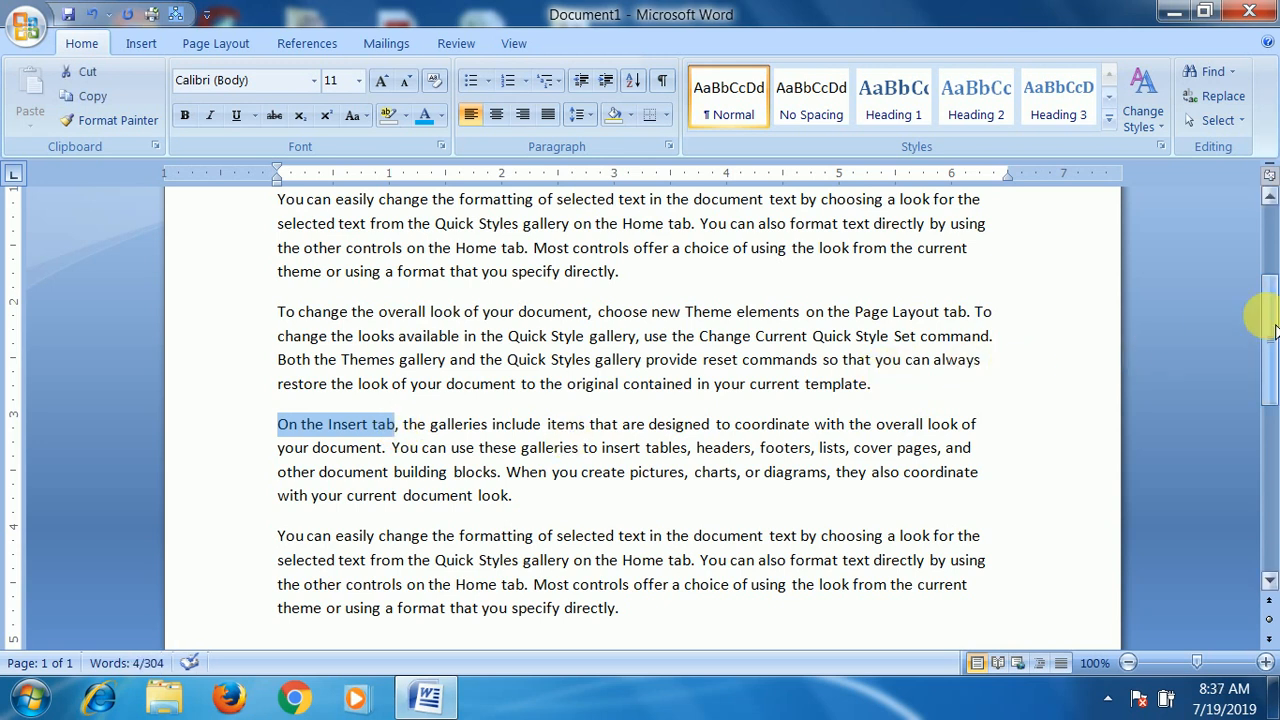
{"action": "mouse_move", "coordinate": [1274, 340]}
{"action": "left_mouse_down"}
{"action": "mouse_move", "coordinate": [1274, 288]}
{"action": "mouse_move", "coordinate": [1263, 347]}
{"action": "left_mouse_up"}
{"action": "left_click_drag", "start_coordinate": [278, 537], "coordinate": [376, 537]}
{"action": "scroll", "coordinate": [440, 475], "scroll_direction": "up", "scroll_amount": 2}
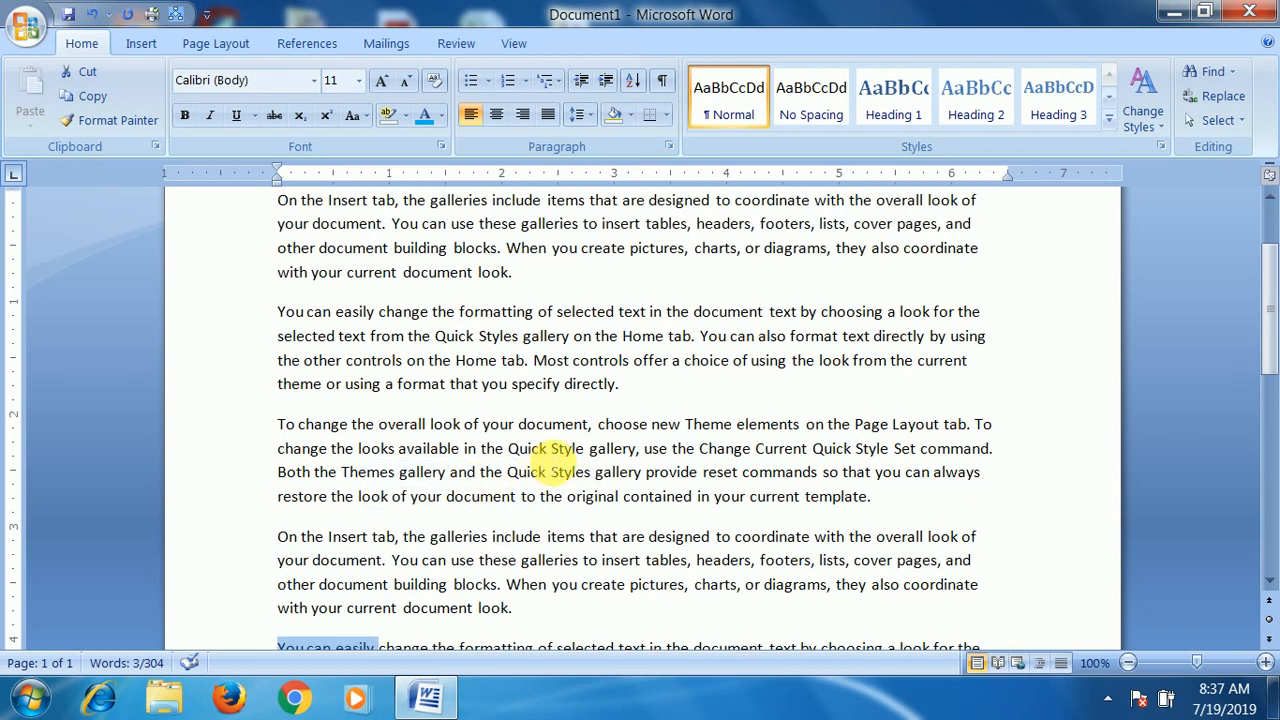
{"action": "scroll", "coordinate": [545, 465], "scroll_direction": "up", "scroll_amount": 2}
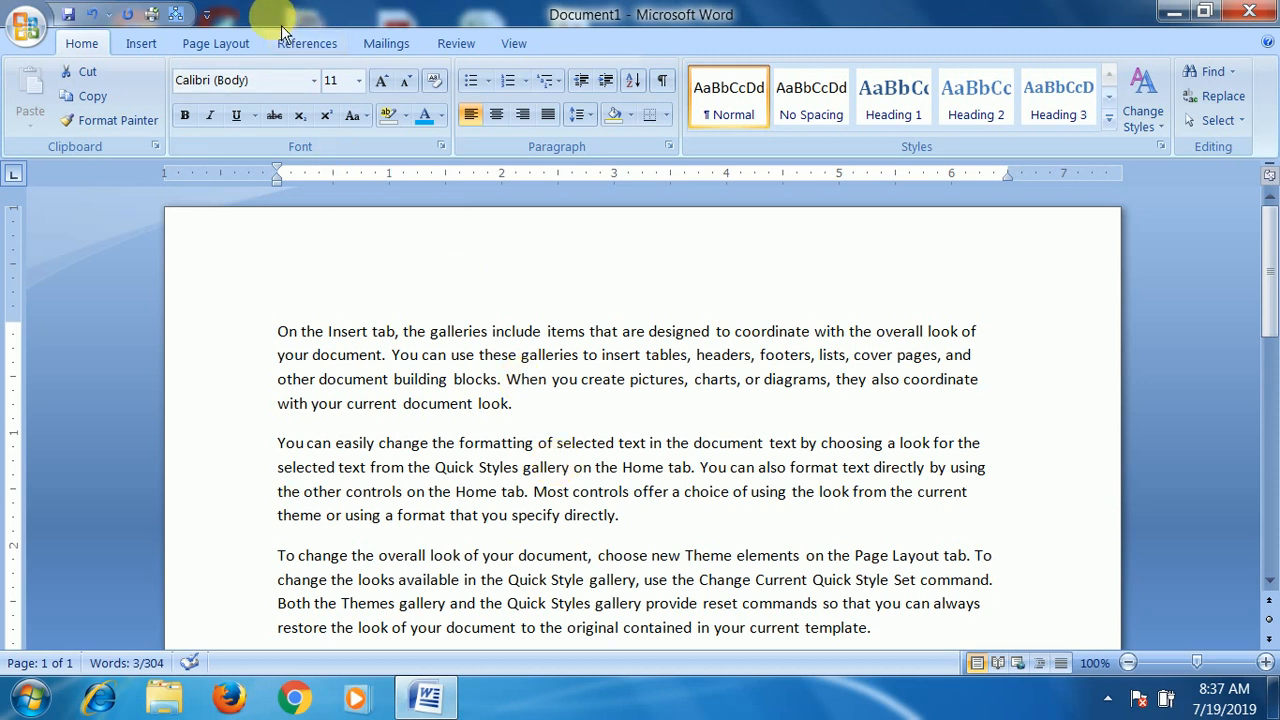
- Look at the list of available fonts and select the entire first paragraph
{"action": "left_click", "coordinate": [319, 86]}
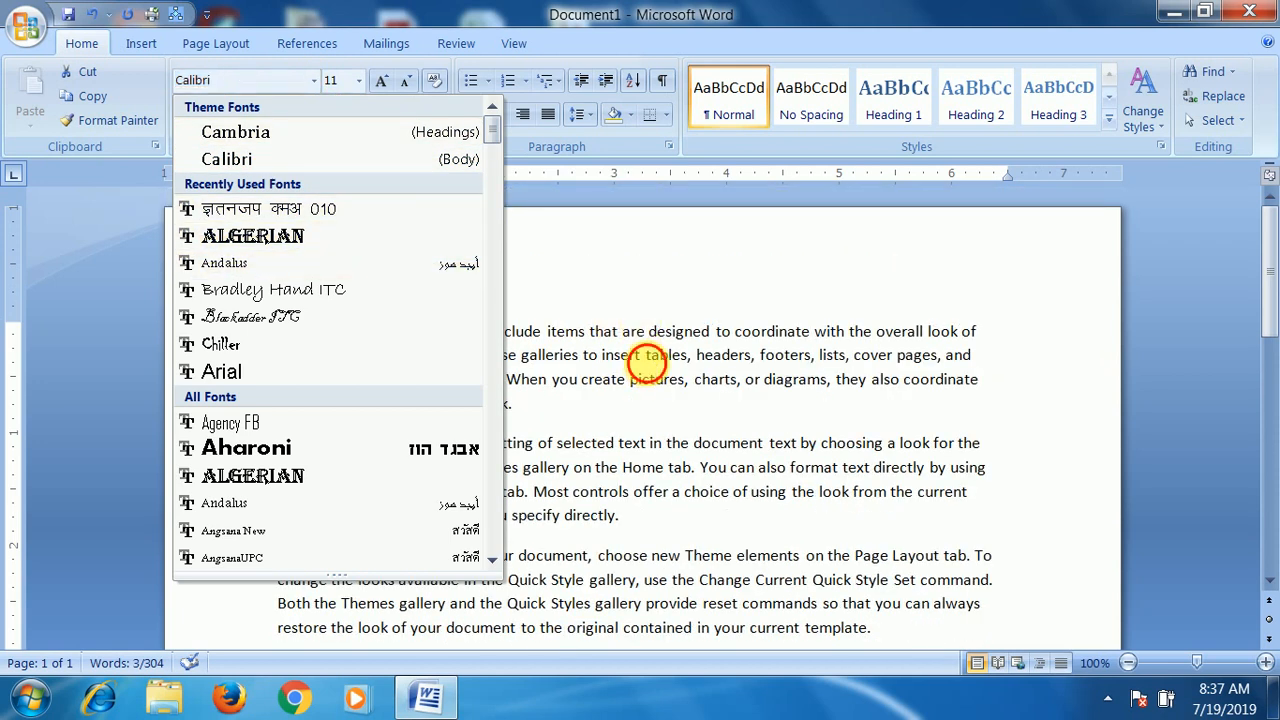
{"action": "left_click", "coordinate": [648, 367]}
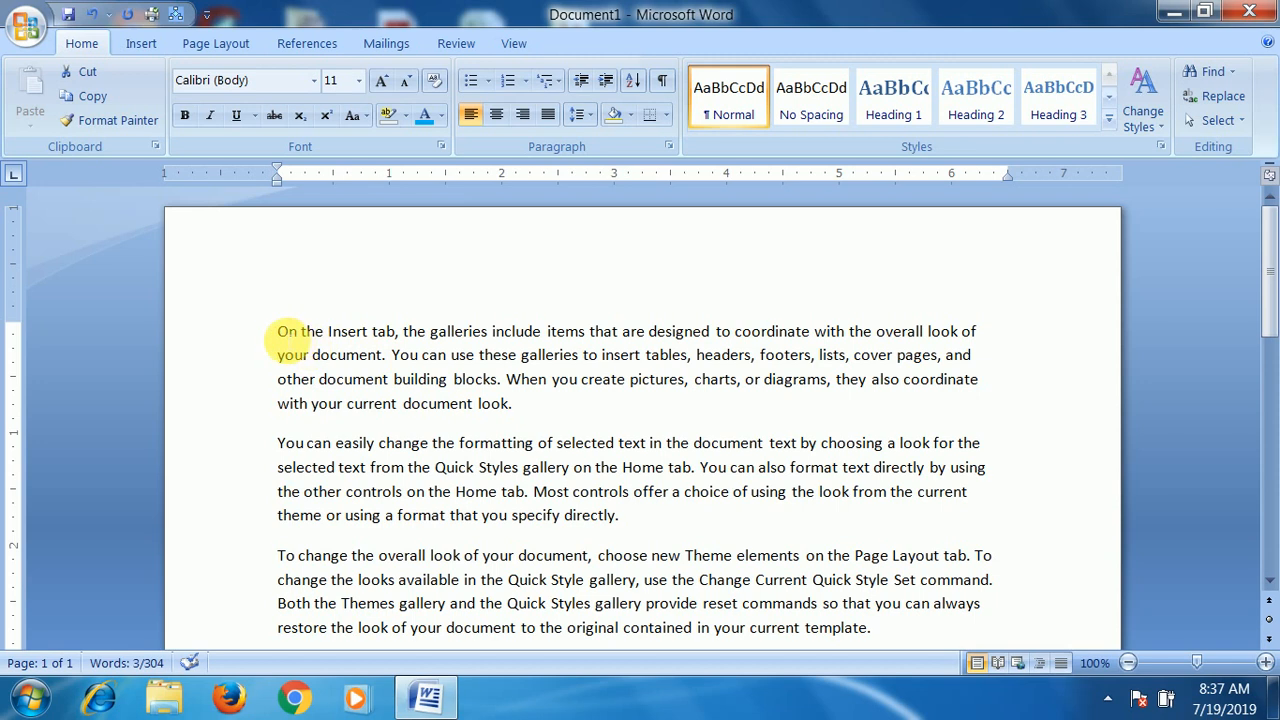
{"action": "left_click_drag", "start_coordinate": [279, 333], "coordinate": [520, 406]}
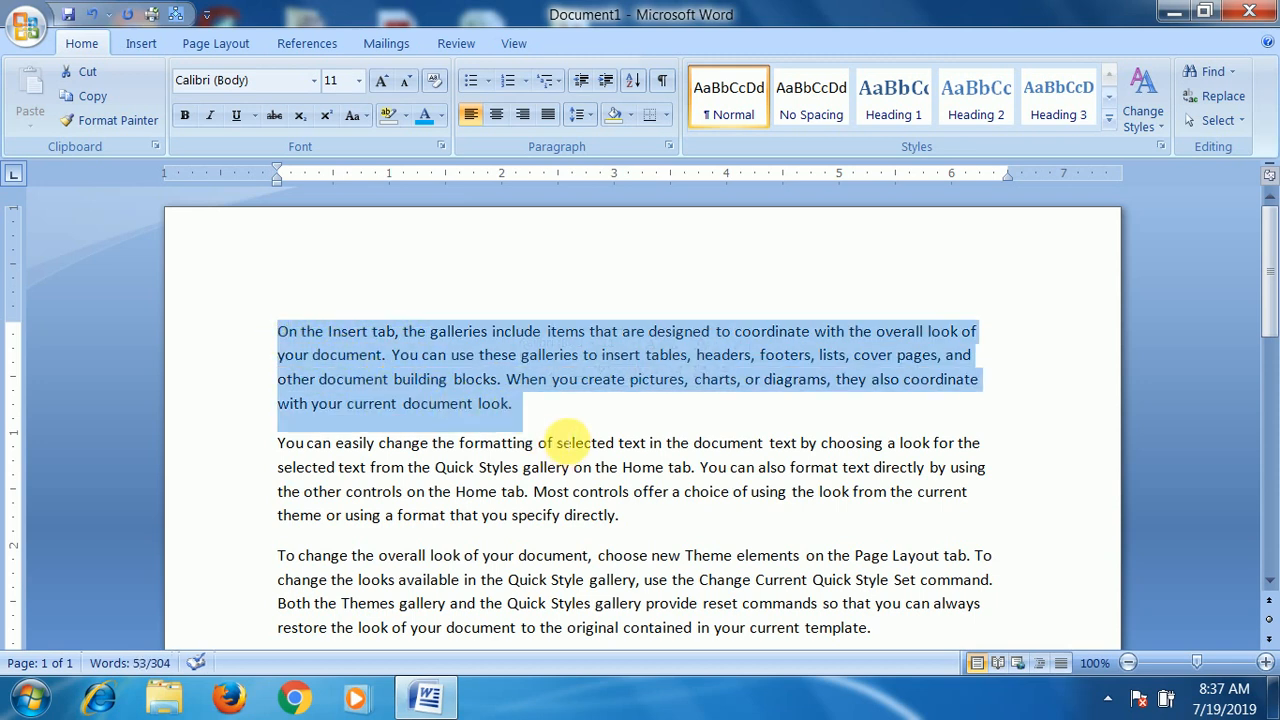
{"action": "left_click", "coordinate": [543, 418]}
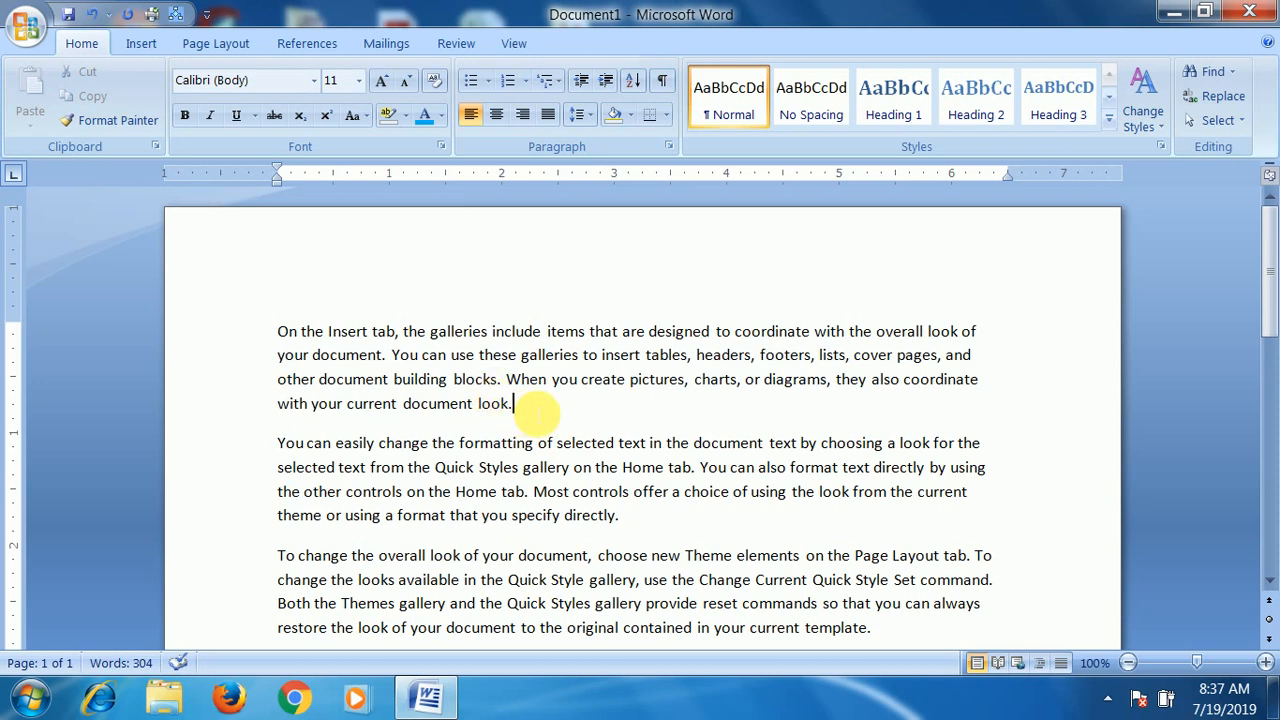
{"action": "left_click_drag", "start_coordinate": [537, 410], "coordinate": [280, 333]}
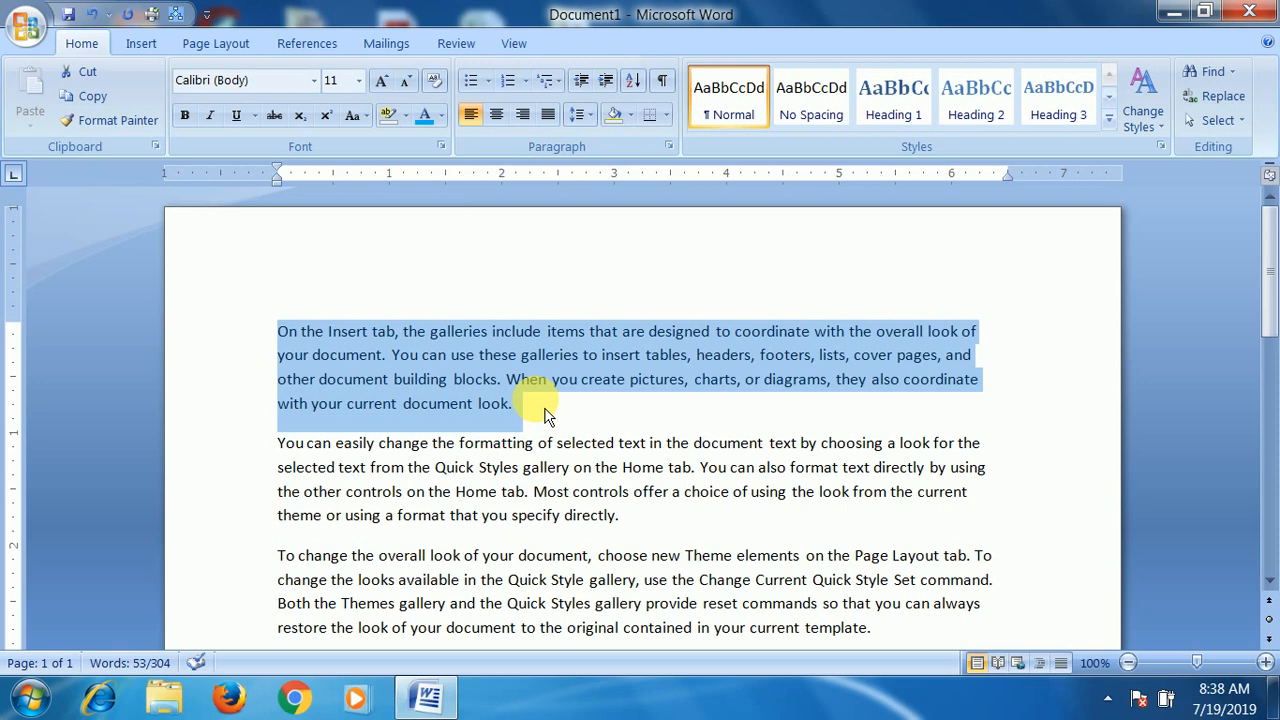
- Apply the Algerian font to the first paragraph, and switch it back to the Calibri (Body) theme font
{"action": "left_click", "coordinate": [318, 88]}
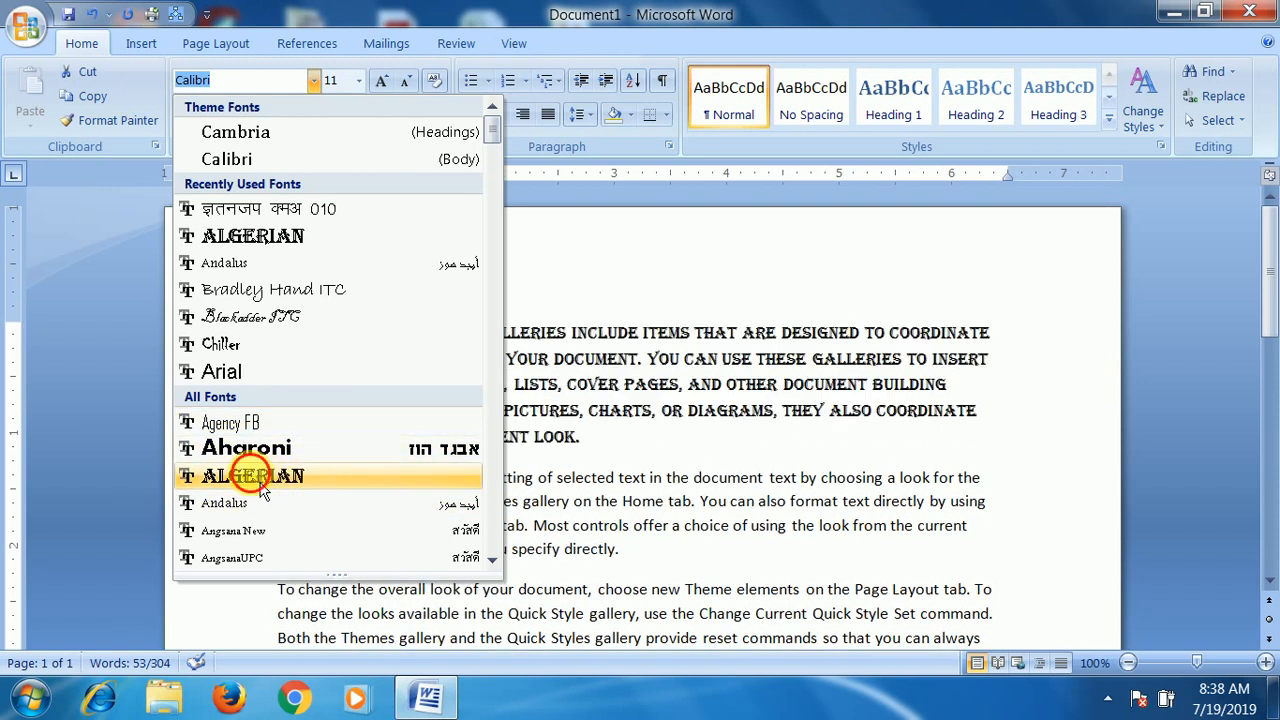
{"action": "left_click", "coordinate": [262, 480]}
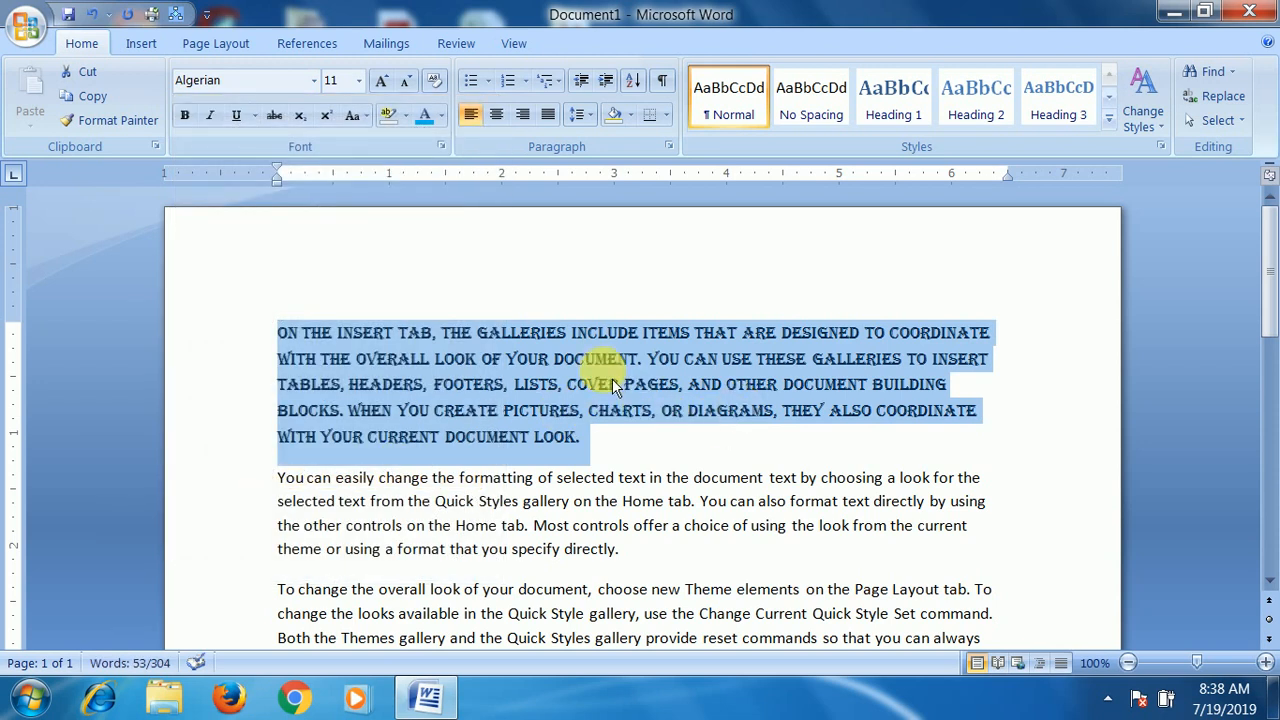
{"action": "left_click", "coordinate": [316, 84]}
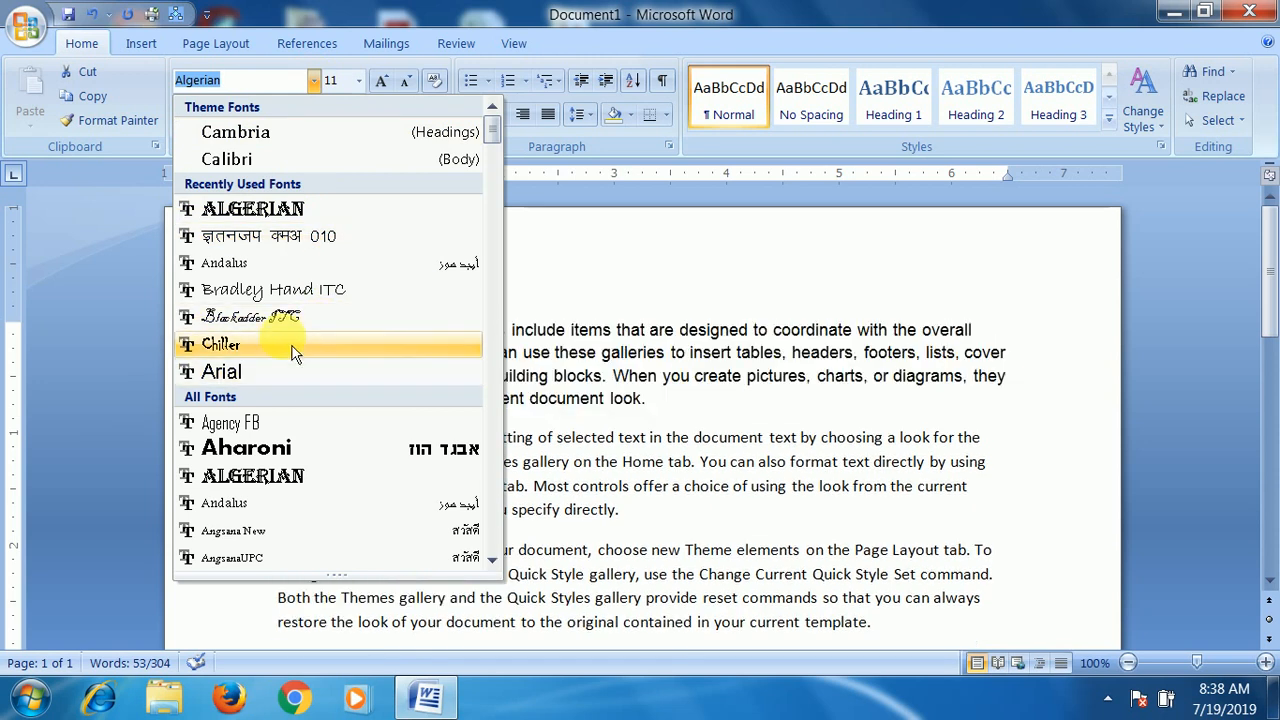
{"action": "left_click", "coordinate": [265, 159]}
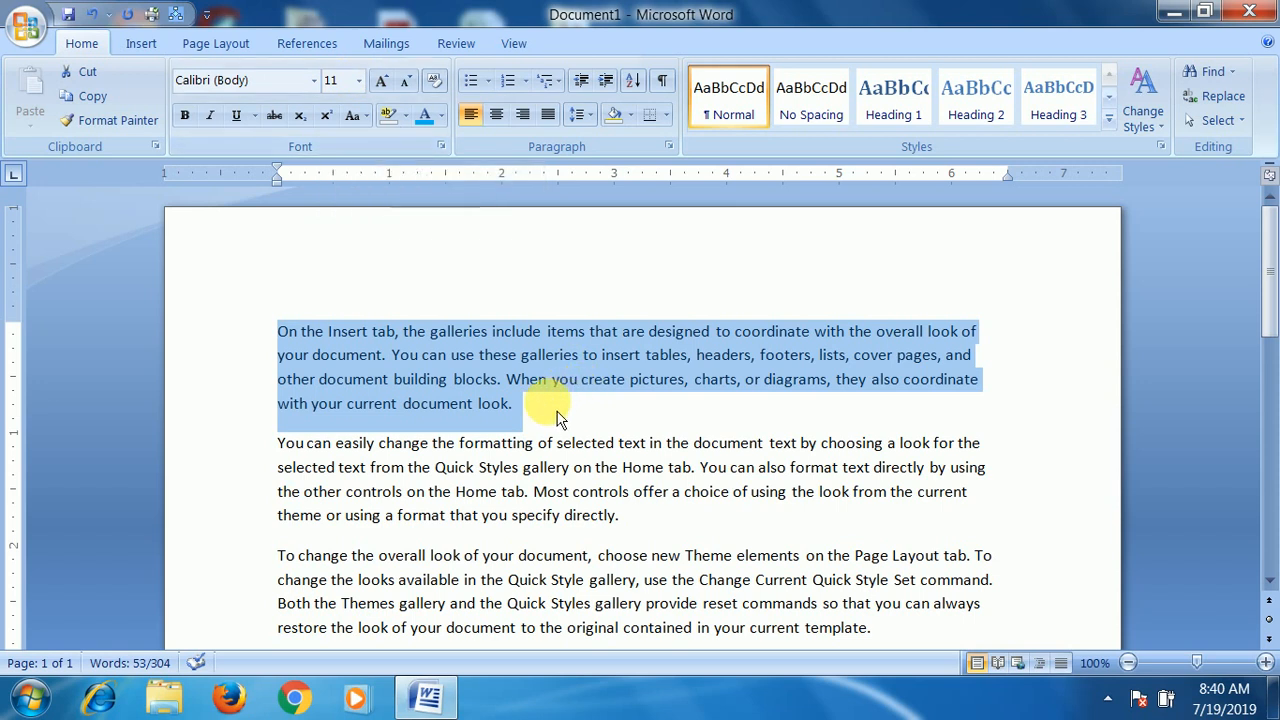
- Set the first paragraph's font size to 8, and then enter a custom size of 1
{"action": "left_click", "coordinate": [359, 84]}
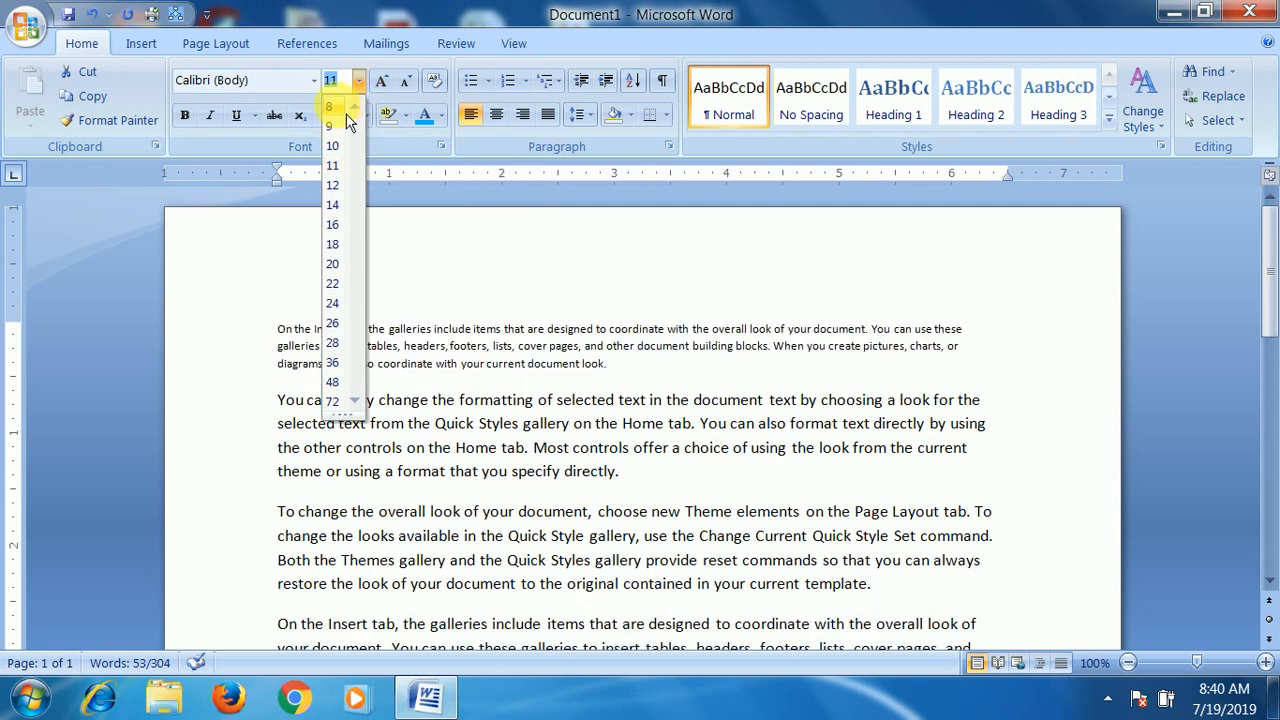
{"action": "left_click", "coordinate": [345, 110]}
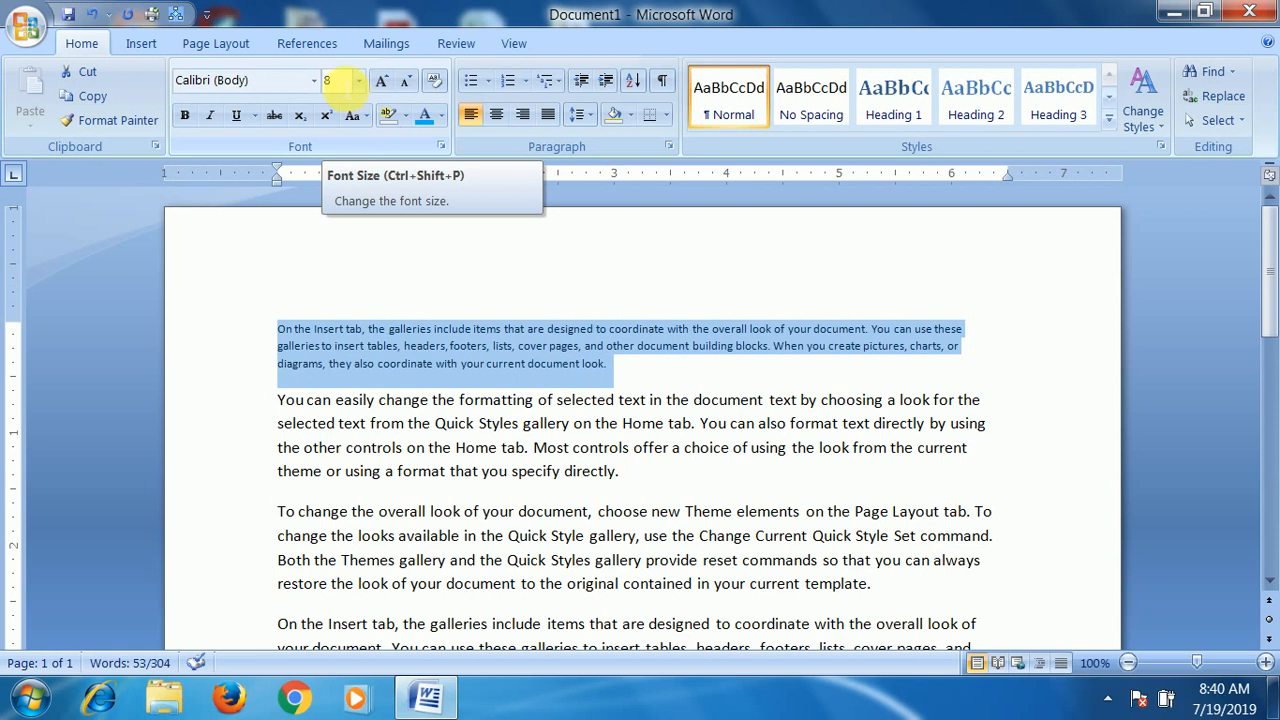
{"action": "left_click", "coordinate": [326, 80]}
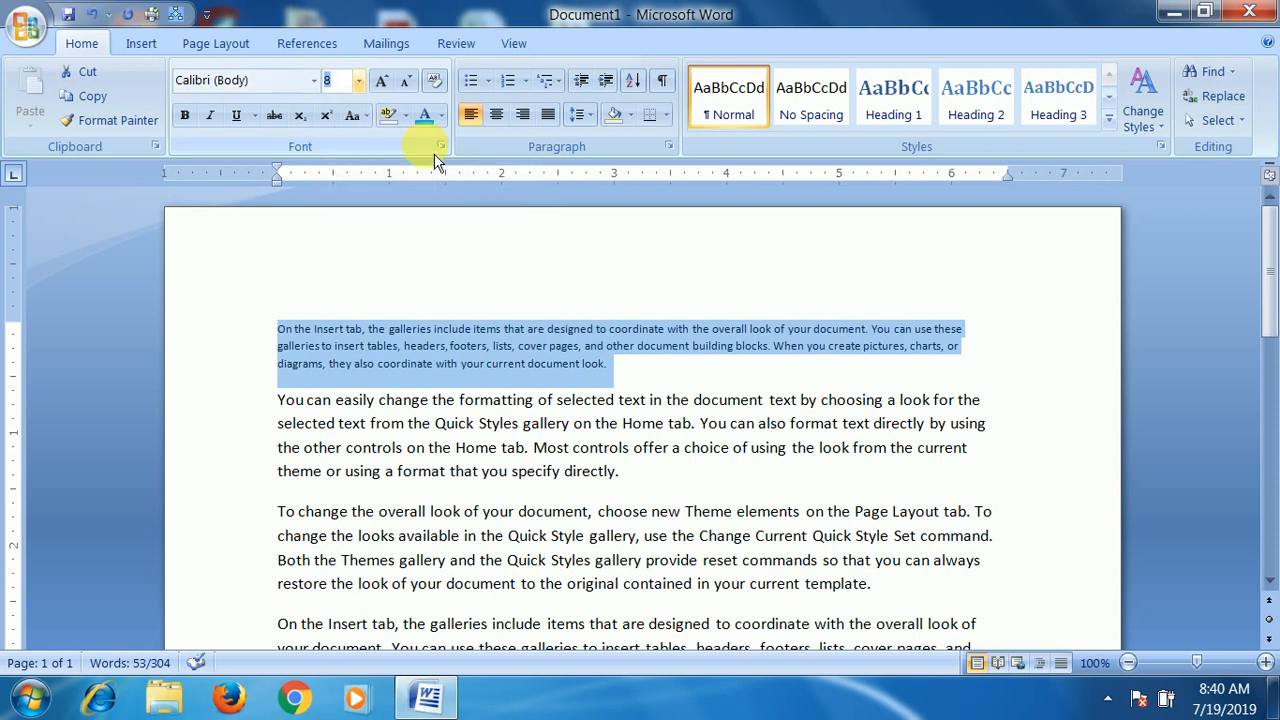
{"action": "type", "text": "1"}
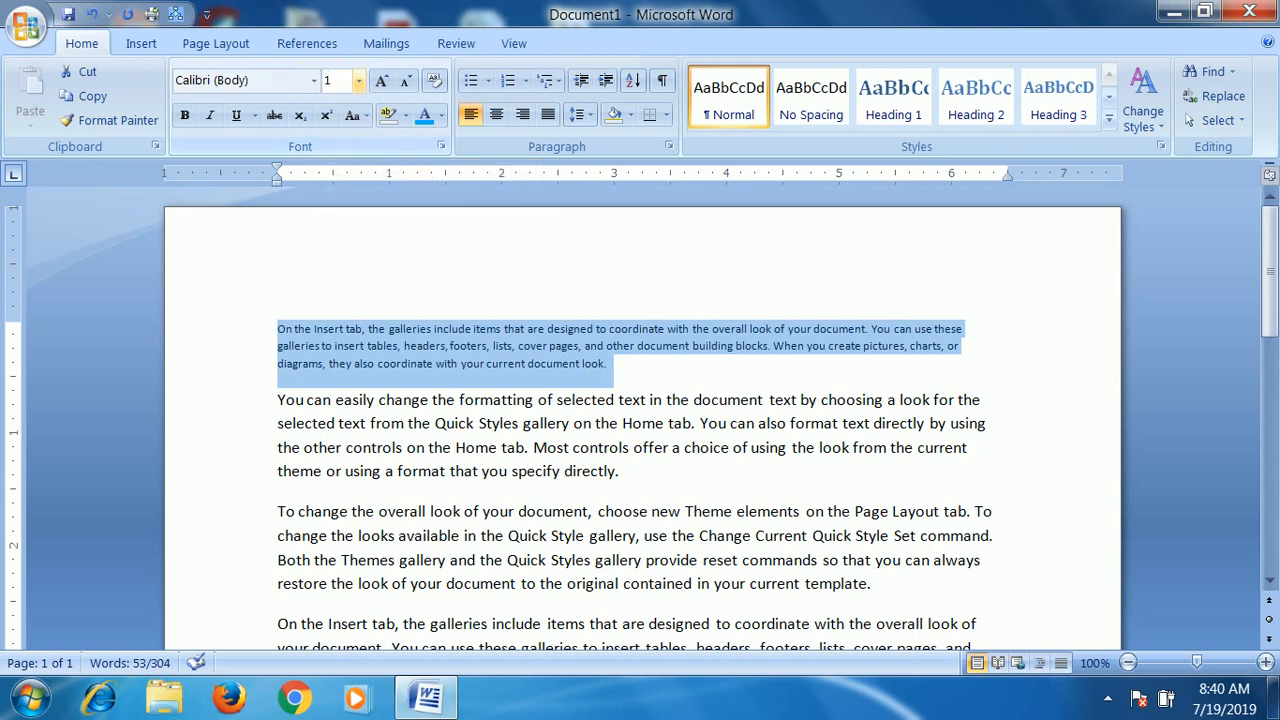
{"action": "left_click", "coordinate": [600, 360]}
{"action": "left_click_drag", "start_coordinate": [500, 320], "coordinate": [271, 323]}
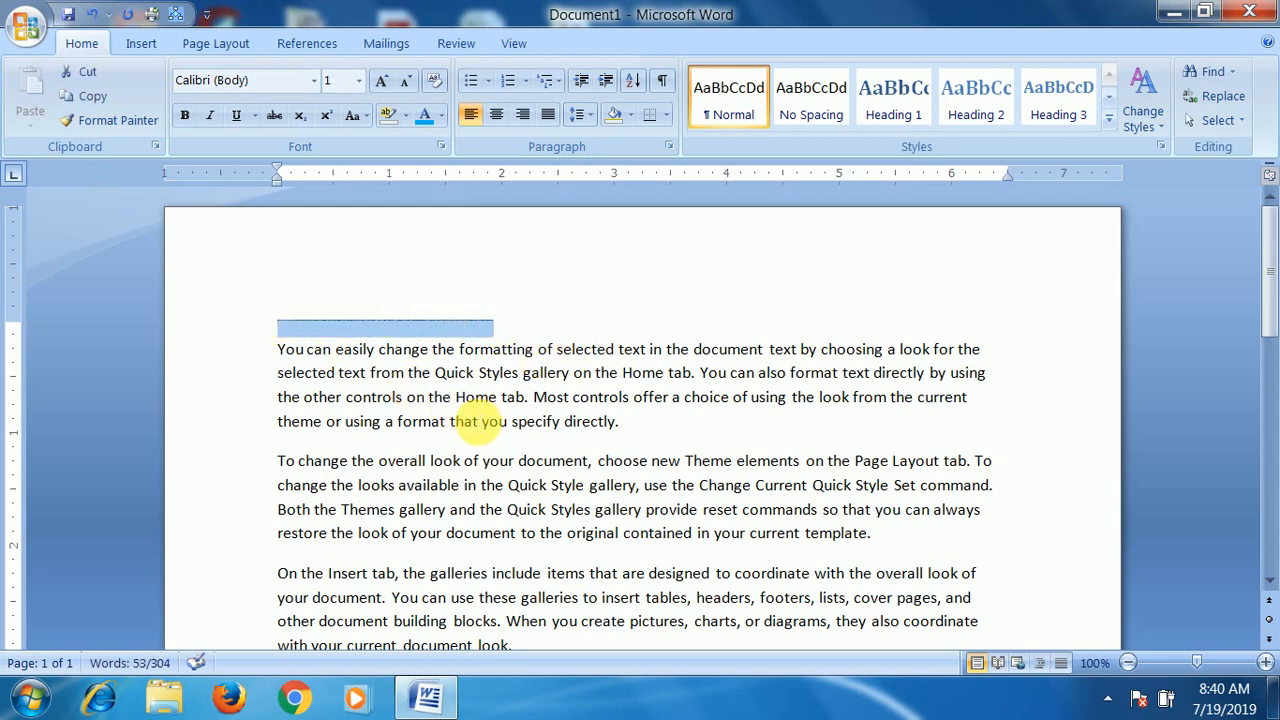
- Set the first paragraph's font size to 12 and enlarge it with Grow Font to 80
{"action": "left_click", "coordinate": [358, 80]}
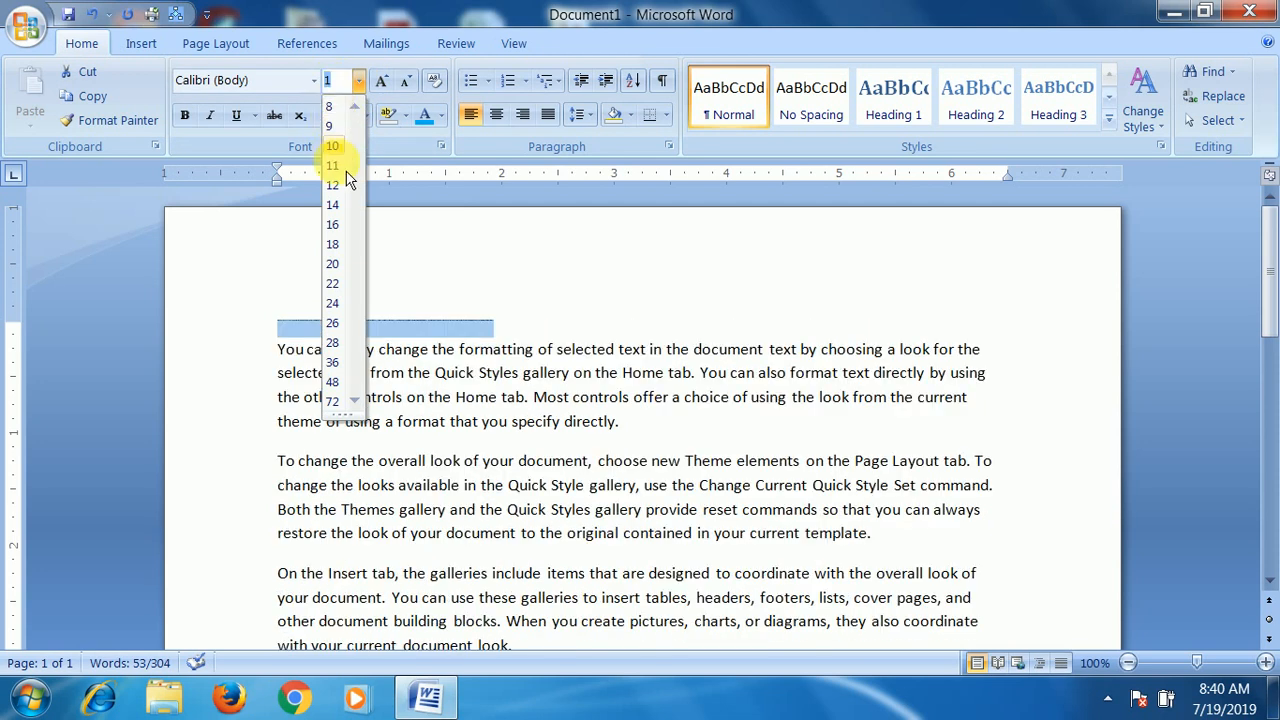
{"action": "left_click", "coordinate": [338, 185]}
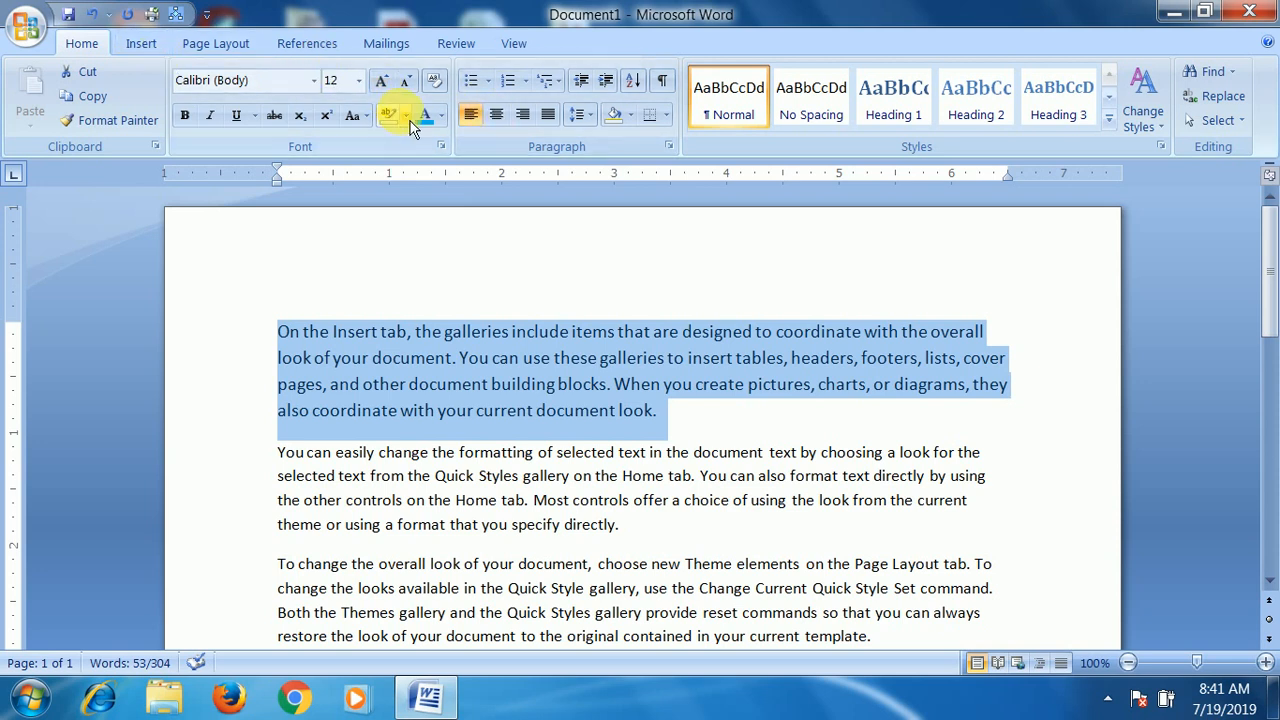
{"action": "left_click", "coordinate": [396, 94]}
{"action": "left_click", "coordinate": [396, 94]}
{"action": "left_click", "coordinate": [396, 94]}
{"action": "left_click", "coordinate": [396, 94]}
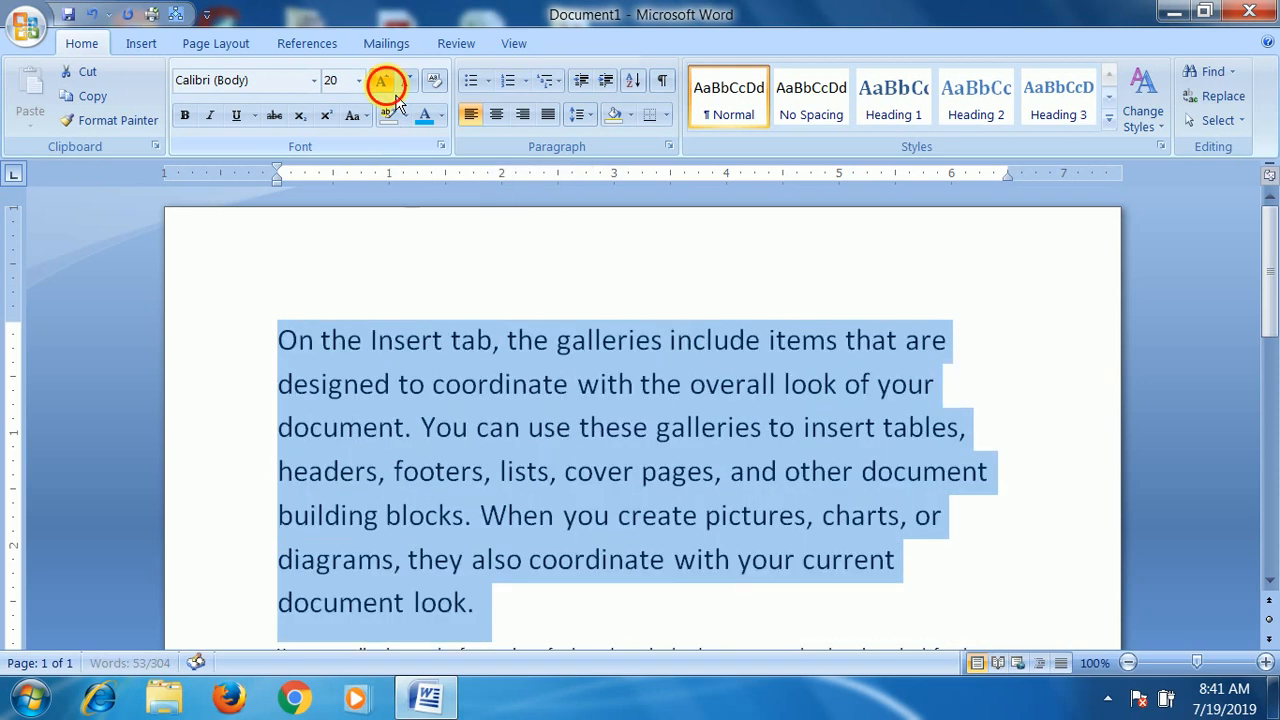
{"action": "left_click", "coordinate": [396, 94]}
{"action": "left_click", "coordinate": [396, 94]}
{"action": "left_click", "coordinate": [396, 94]}
{"action": "left_click", "coordinate": [396, 94]}
{"action": "left_click", "coordinate": [396, 94]}
{"action": "left_click", "coordinate": [396, 94]}
{"action": "left_click", "coordinate": [396, 94]}
{"action": "left_click", "coordinate": [396, 94]}
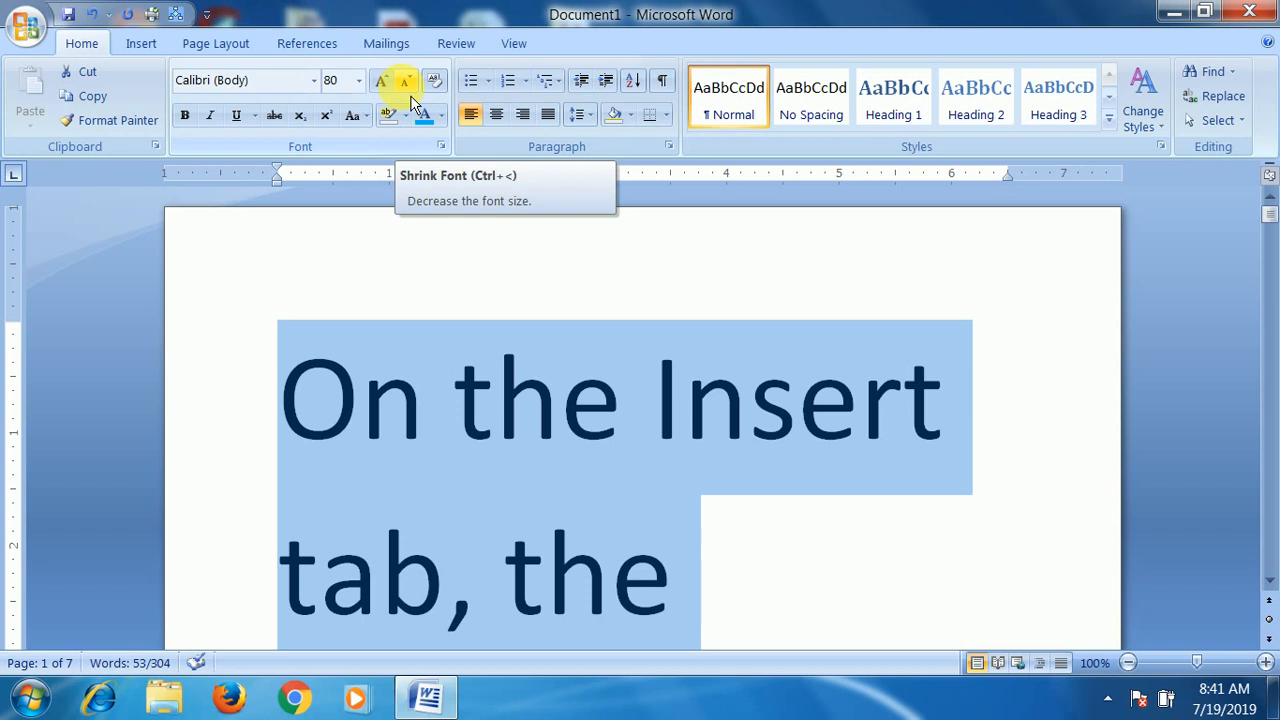
- Reduce the first paragraph's font size to 14 with Shrink Font
{"action": "left_click", "coordinate": [412, 92]}
{"action": "left_click", "coordinate": [413, 92]}
{"action": "left_click", "coordinate": [415, 93]}
{"action": "left_click", "coordinate": [416, 93]}
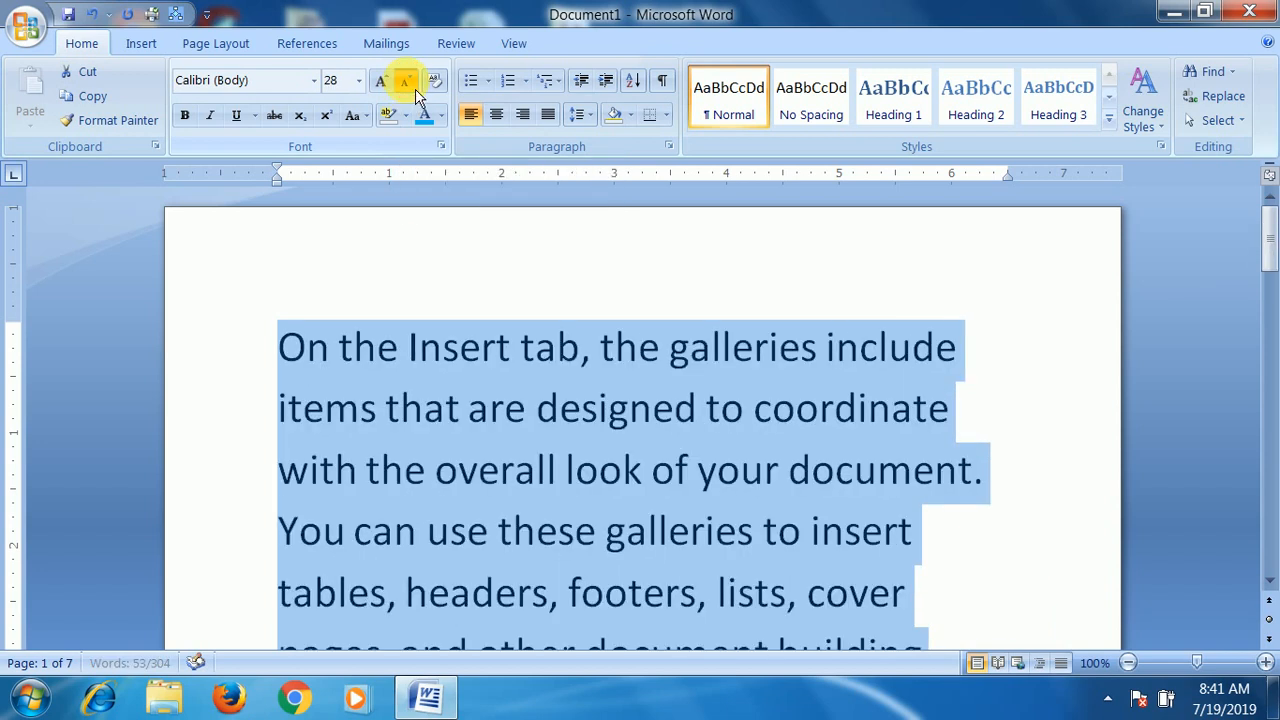
{"action": "left_click", "coordinate": [406, 82]}
{"action": "left_click", "coordinate": [406, 82]}
{"action": "left_click", "coordinate": [406, 82]}
{"action": "left_click", "coordinate": [406, 82]}
{"action": "left_click", "coordinate": [406, 82]}
{"action": "left_click", "coordinate": [406, 82]}
{"action": "left_click", "coordinate": [406, 82]}
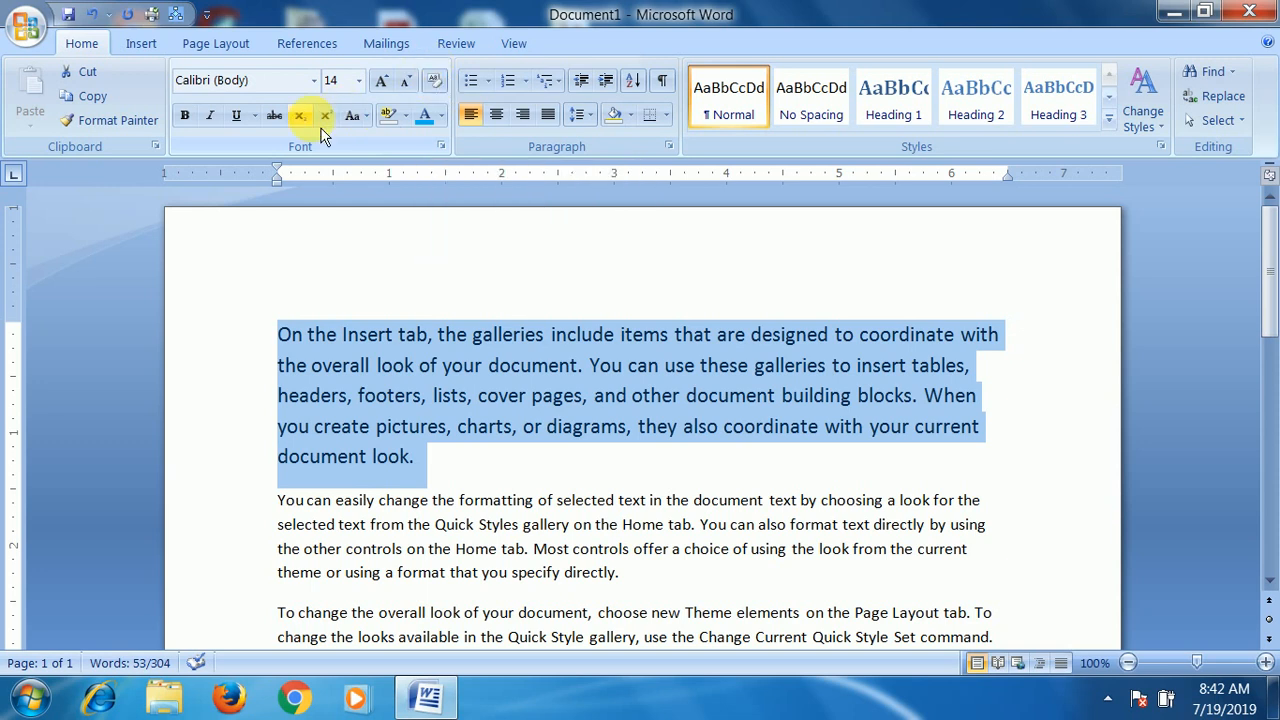
- Make the first paragraph bold and italic, and clear the selection
{"action": "left_click", "coordinate": [195, 125]}
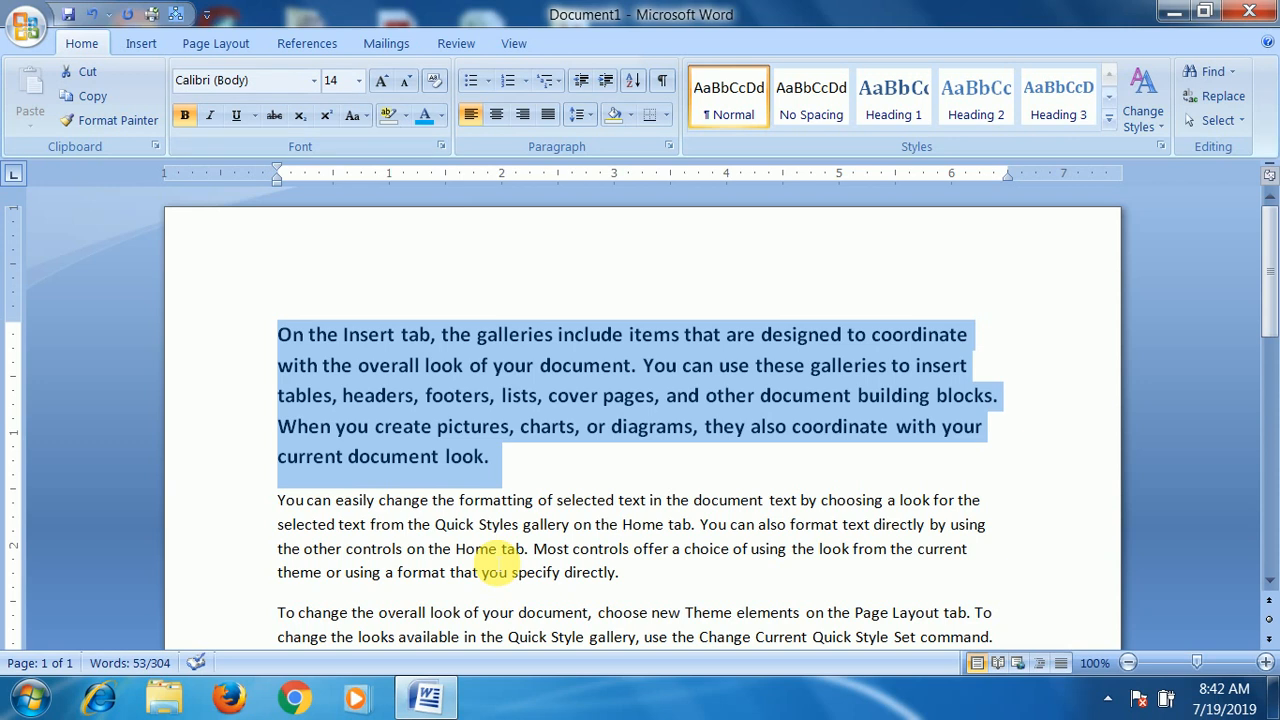
{"action": "left_click", "coordinate": [210, 116]}
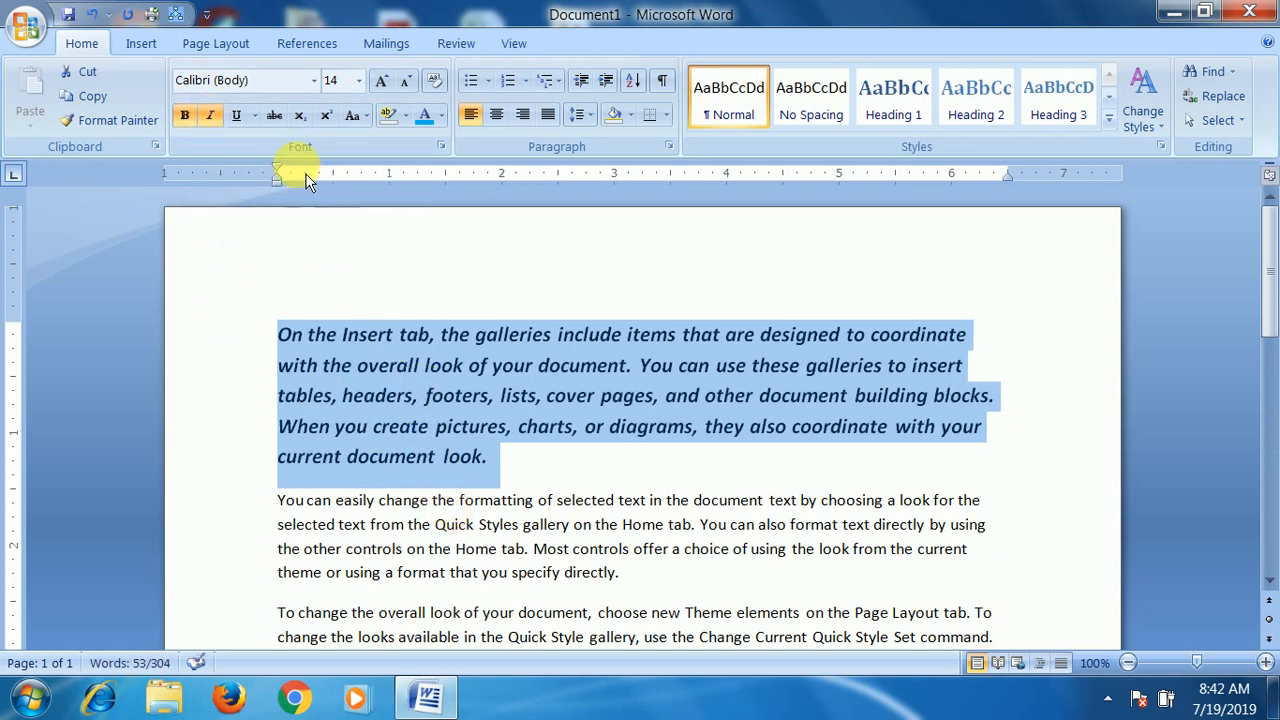
{"action": "left_click", "coordinate": [394, 334]}
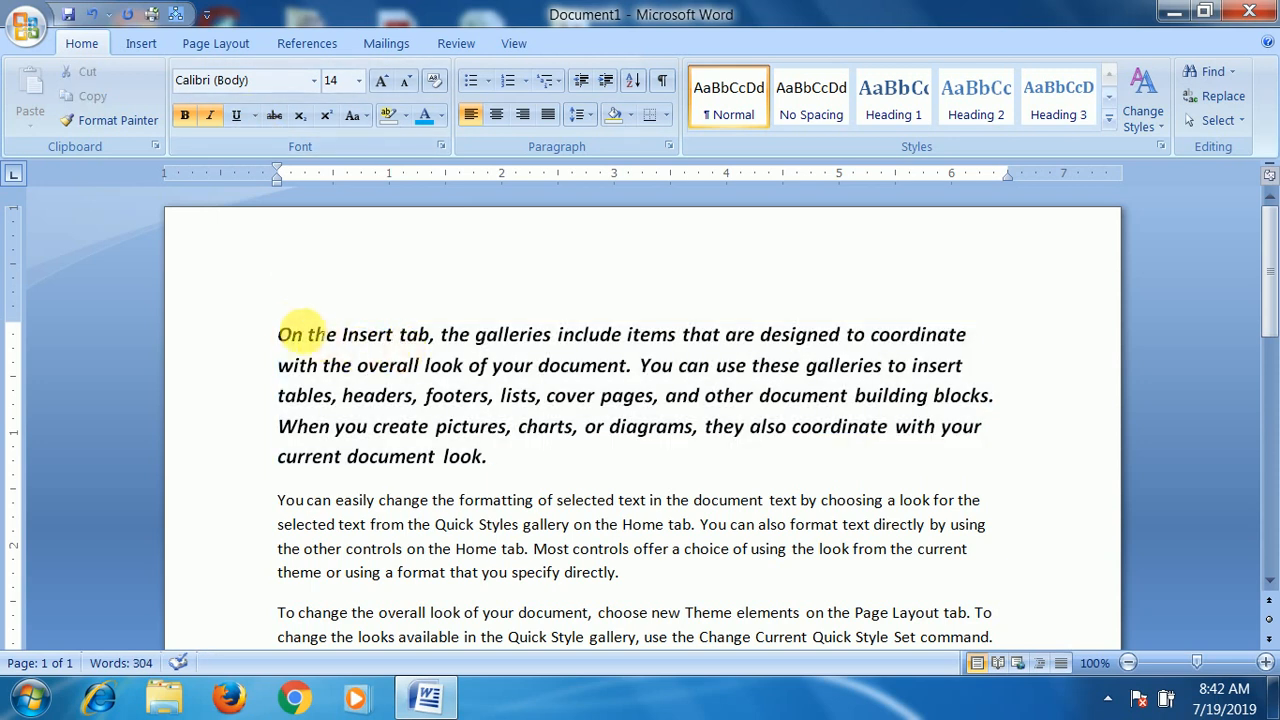
- Underline the opening words "On the Insert tab" in the first paragraph and clear the selection
{"action": "left_click_drag", "start_coordinate": [277, 334], "coordinate": [420, 337]}
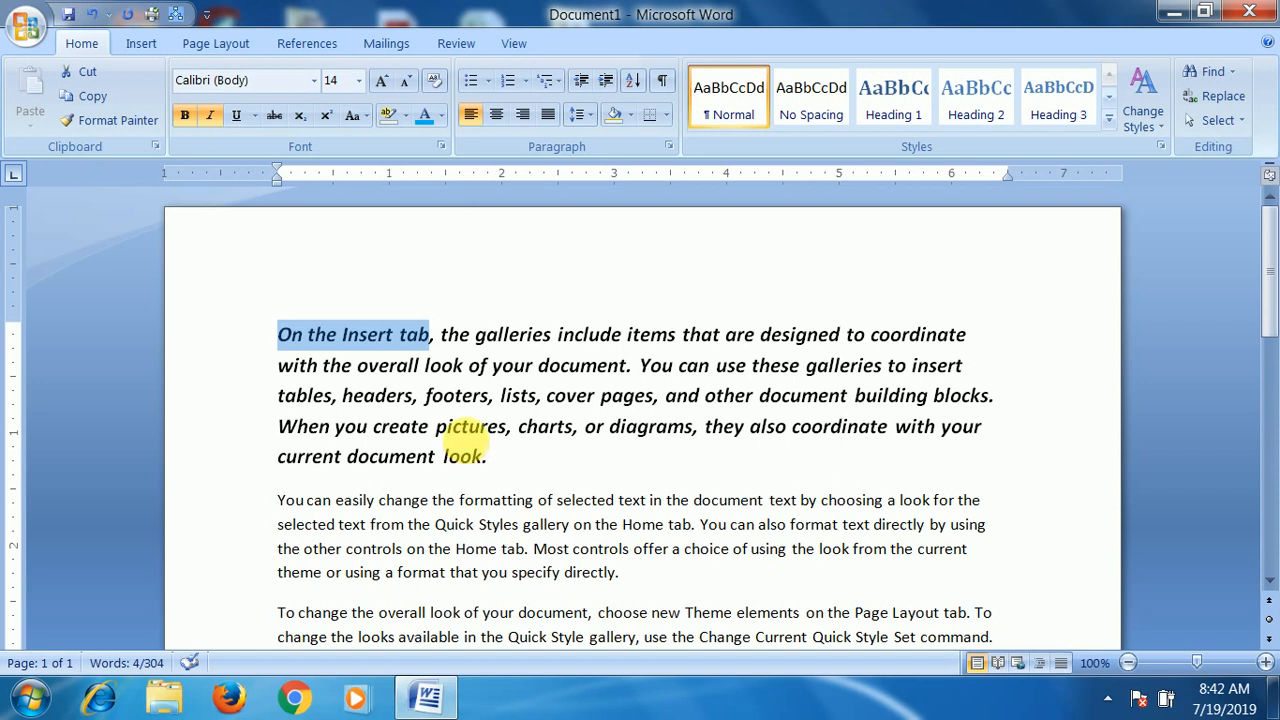
{"action": "left_click", "coordinate": [236, 115]}
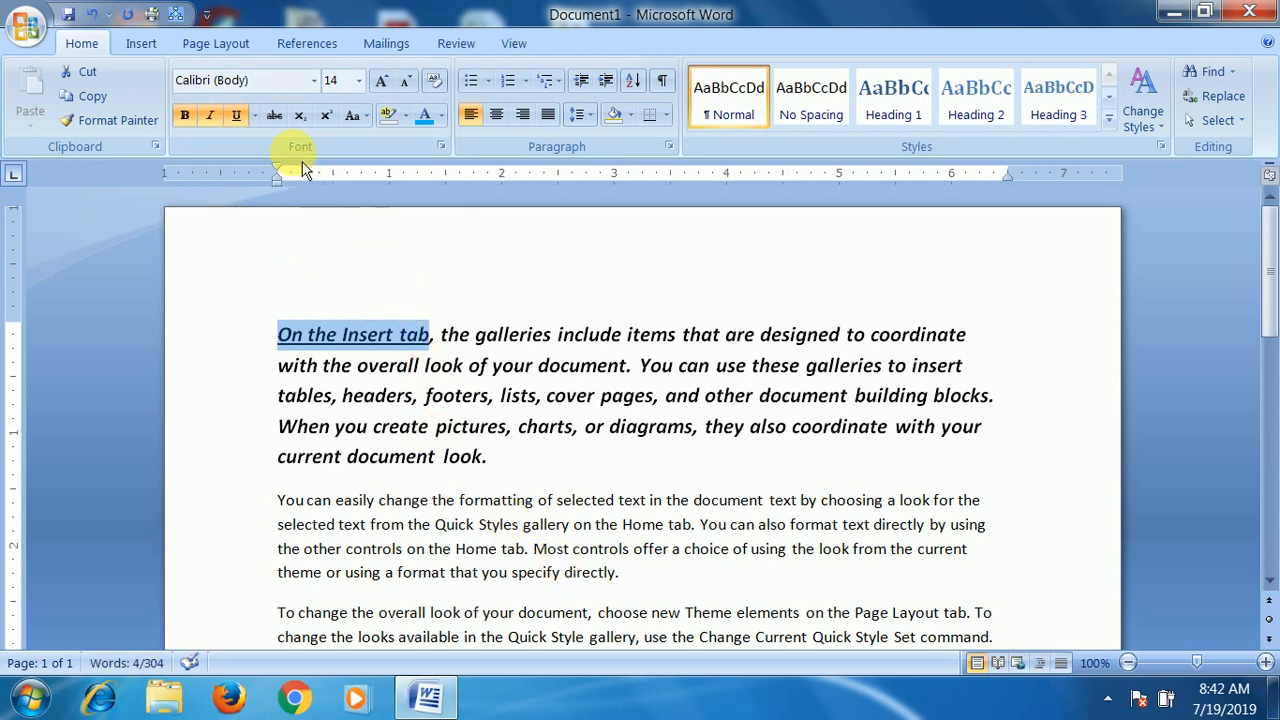
{"action": "left_click", "coordinate": [640, 428]}
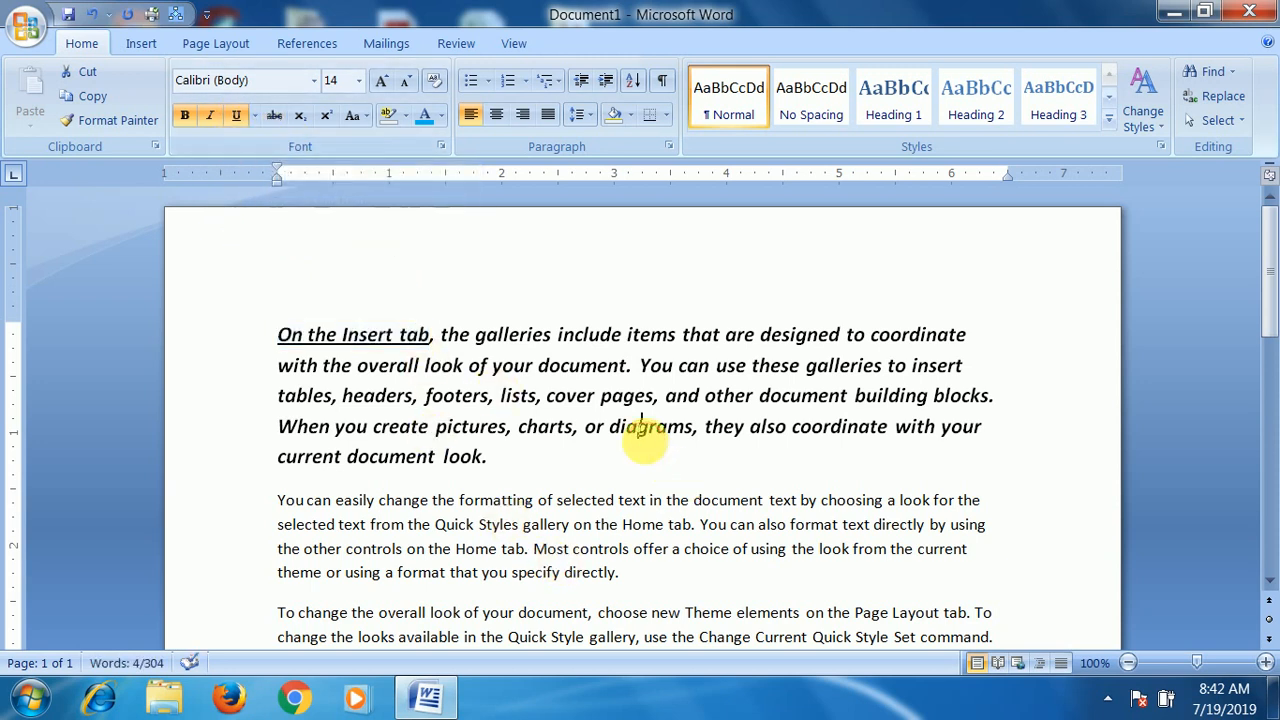
- Apply strikethrough to the second paragraph's first sentence, from "You can easily change" to "on the Home tab."
{"action": "scroll", "coordinate": [645, 440], "scroll_direction": "down", "scroll_amount": 2}
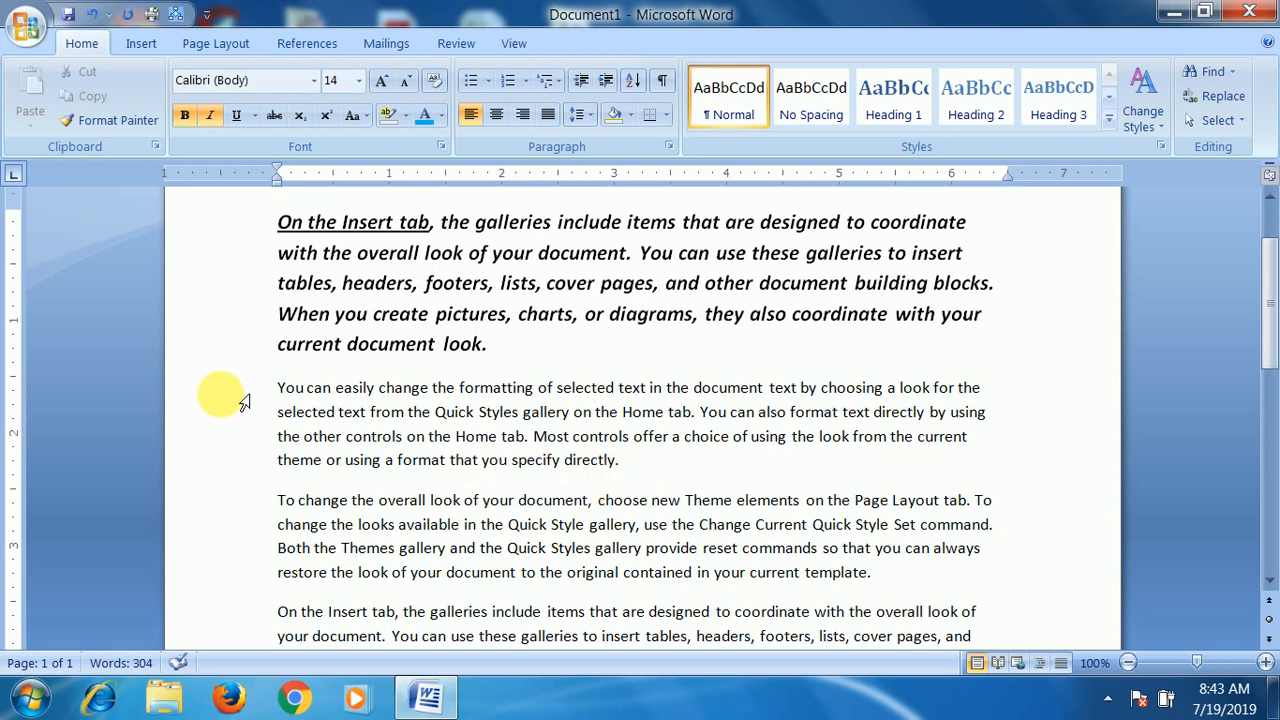
{"action": "left_click_drag", "start_coordinate": [278, 388], "coordinate": [706, 430]}
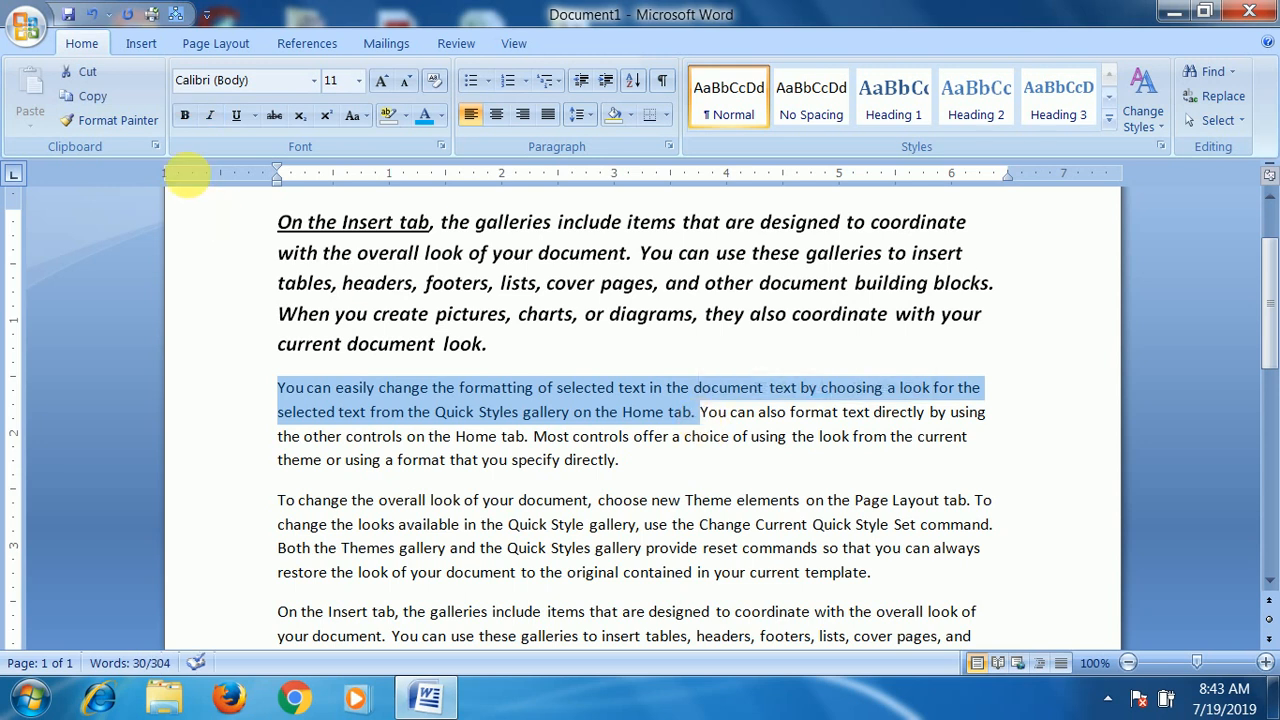
{"action": "left_click", "coordinate": [274, 115]}
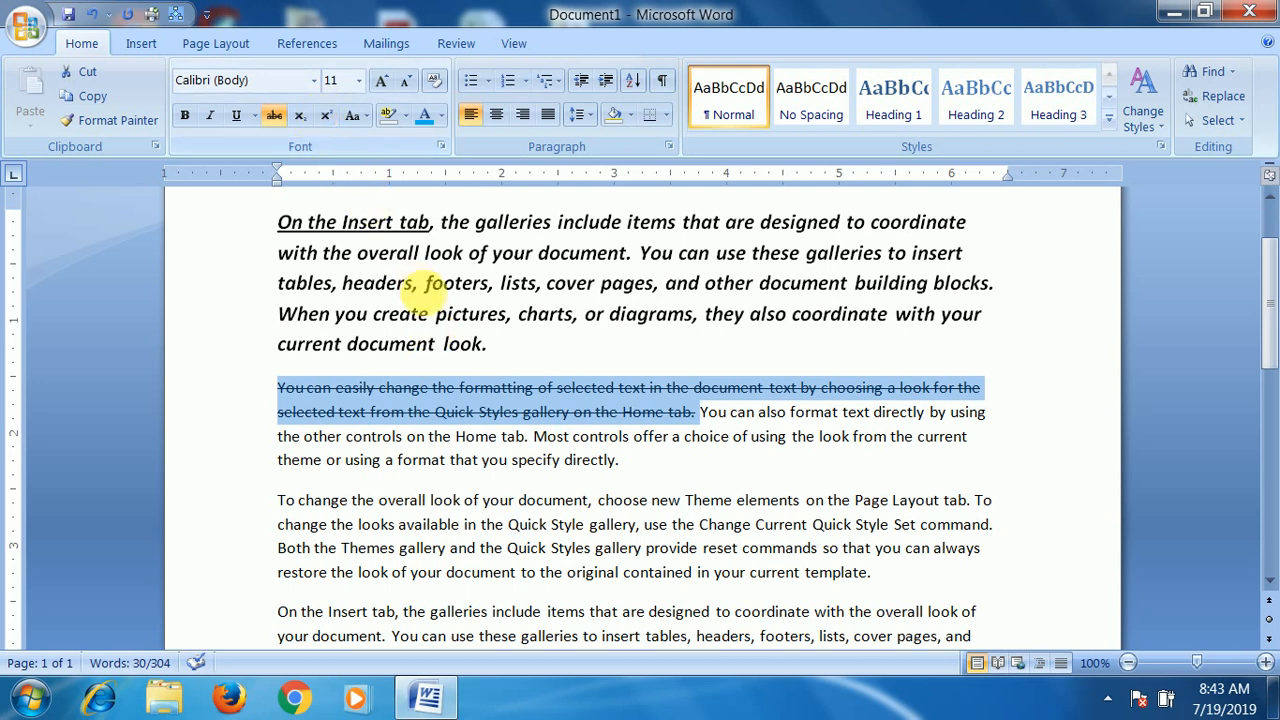
- Add a new line reading (10)2 directly after the first paragraph
{"action": "left_click", "coordinate": [490, 345]}
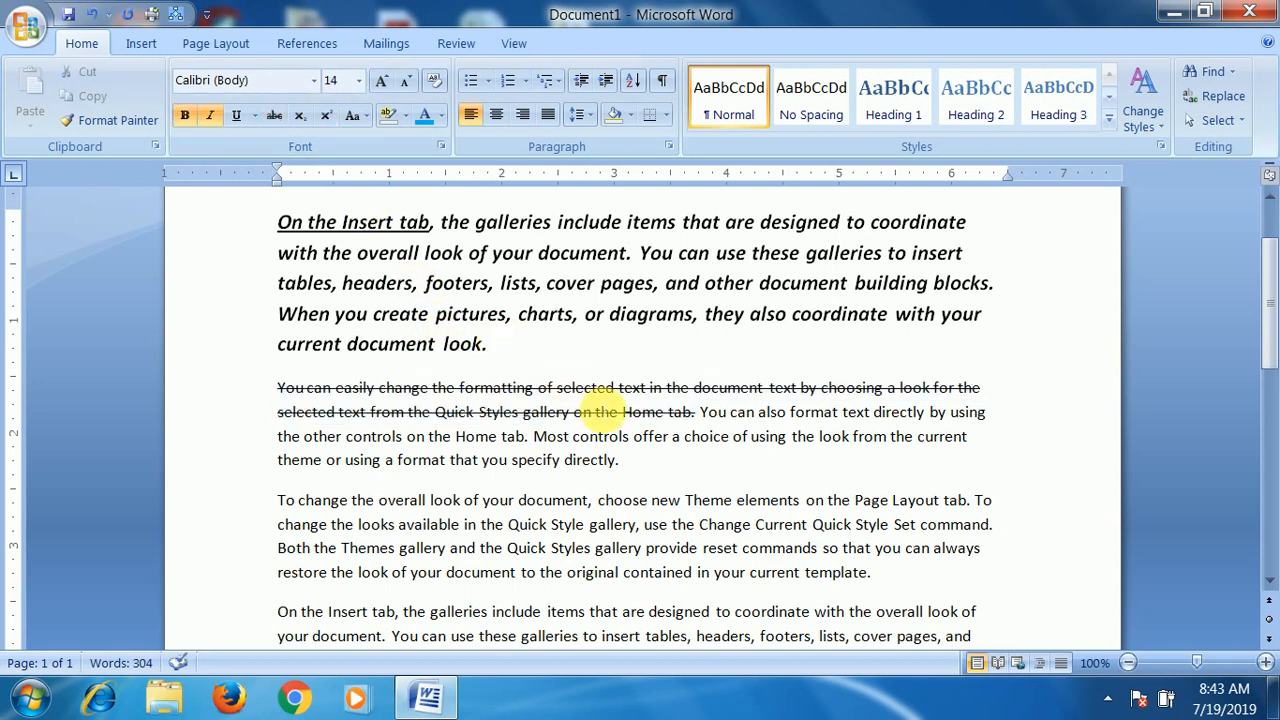
{"action": "key", "text": "Return"}
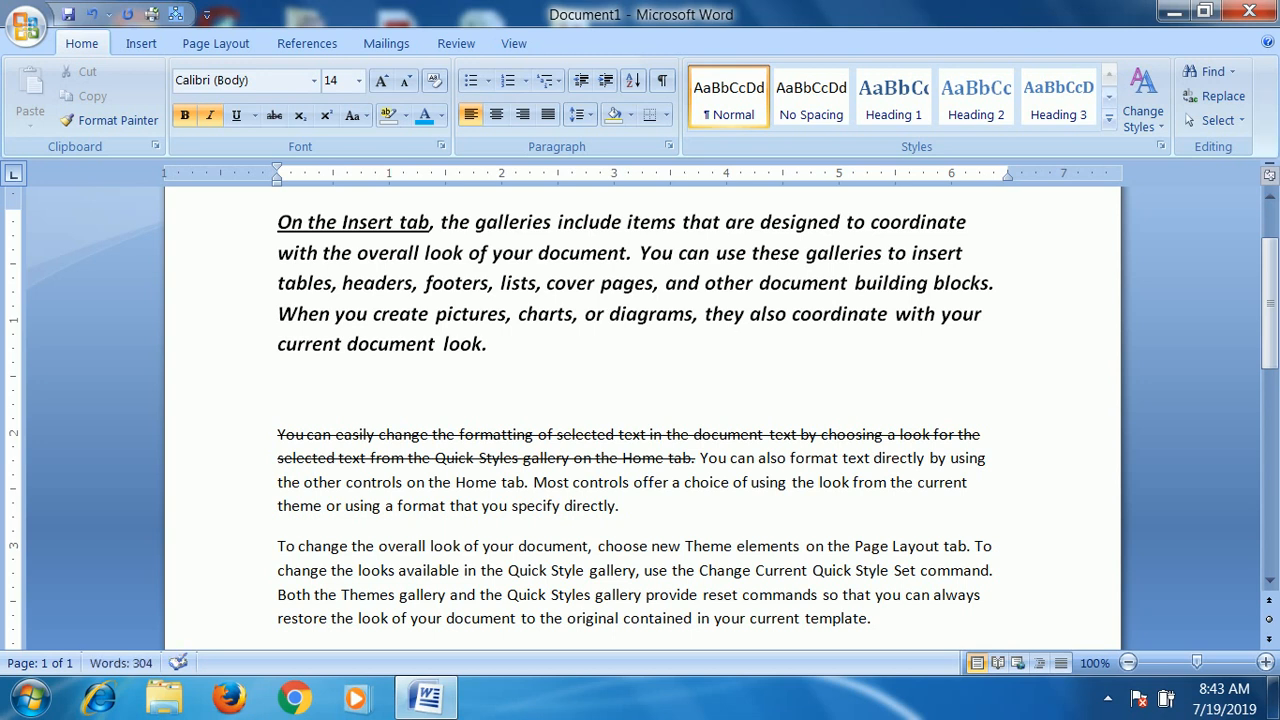
{"action": "type", "text": "10)"}
{"action": "key", "text": "Left"}
{"action": "key", "text": "Right"}
{"action": "type", "text": "("}
{"action": "key", "text": "End"}
{"action": "type", "text": "2"}
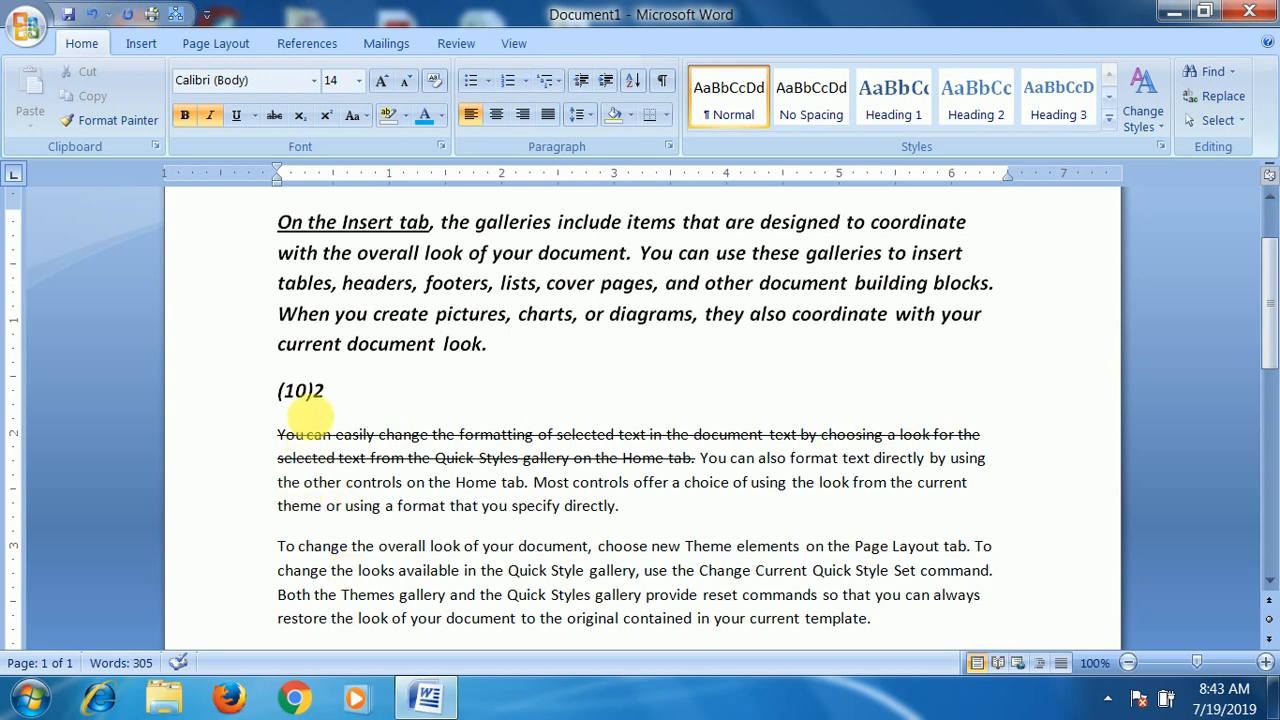
- Make the 2 after (10) a superscript and clear the selection
{"action": "left_click_drag", "start_coordinate": [313, 390], "coordinate": [326, 391]}
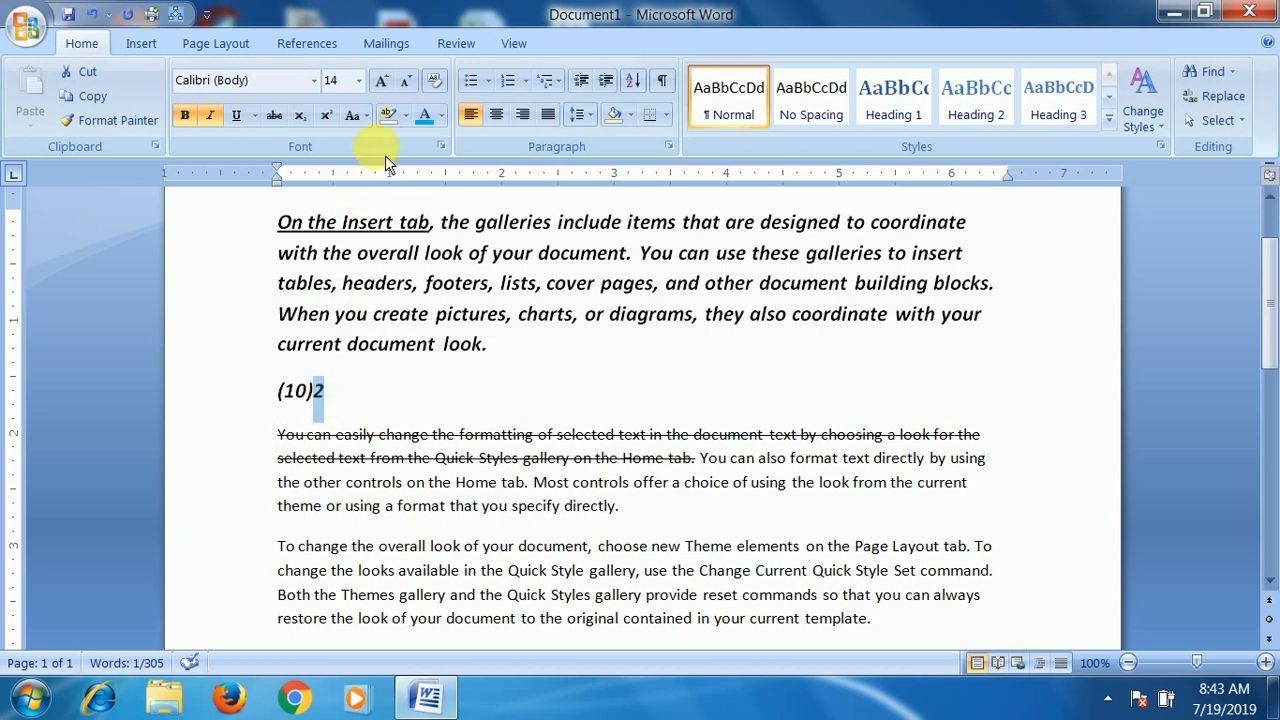
{"action": "left_click", "coordinate": [326, 115]}
{"action": "left_click", "coordinate": [414, 402]}
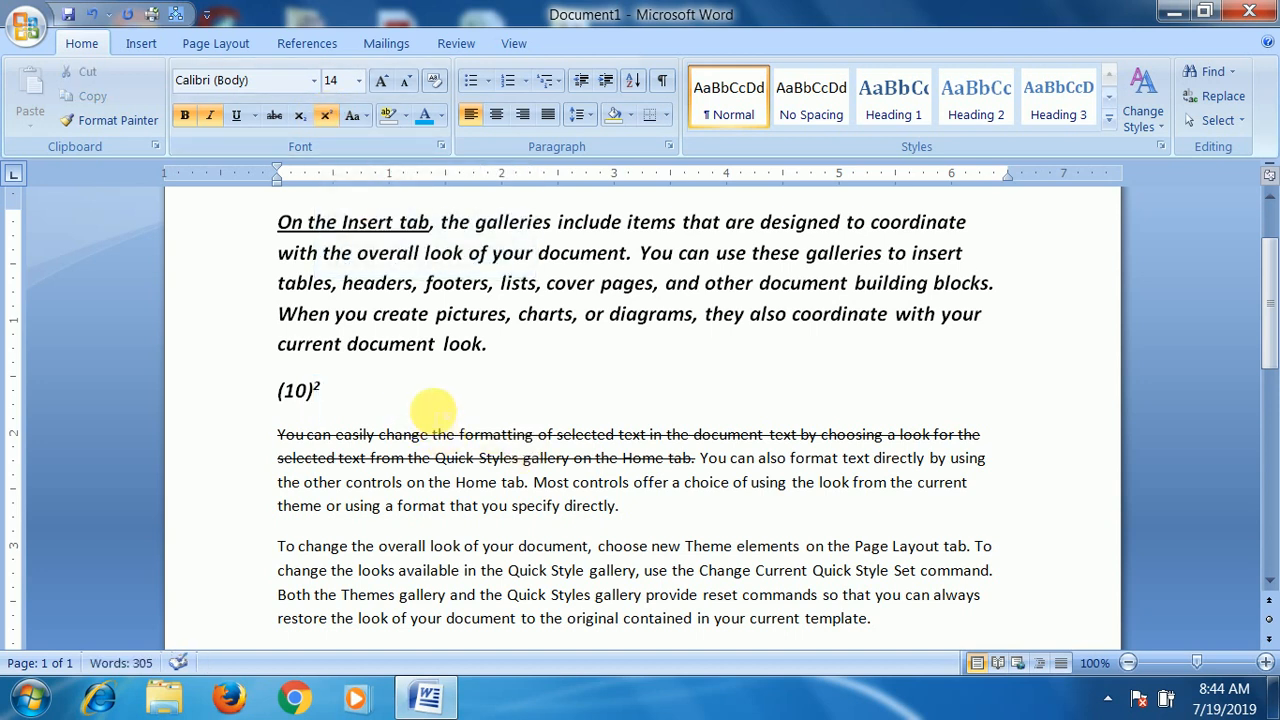
- Insert a new line reading H2O between the first paragraph and the (10)² line
{"action": "left_click", "coordinate": [508, 344]}
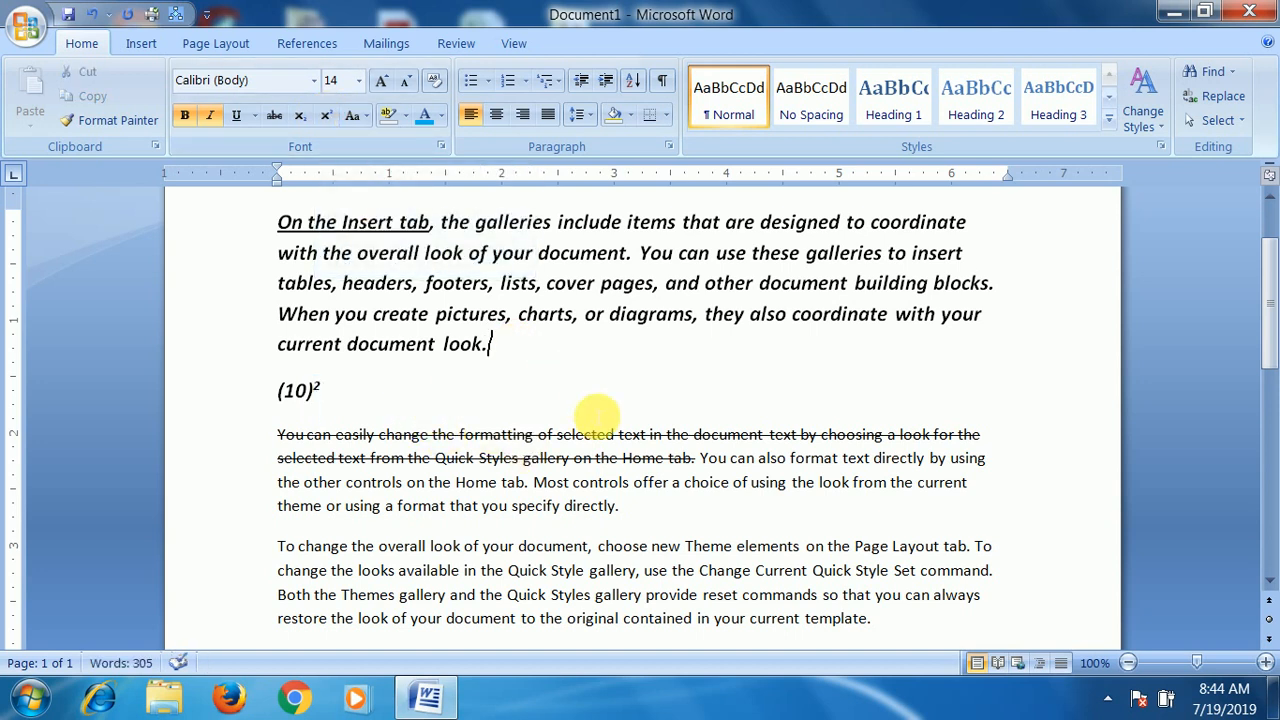
{"action": "key", "text": "Return"}
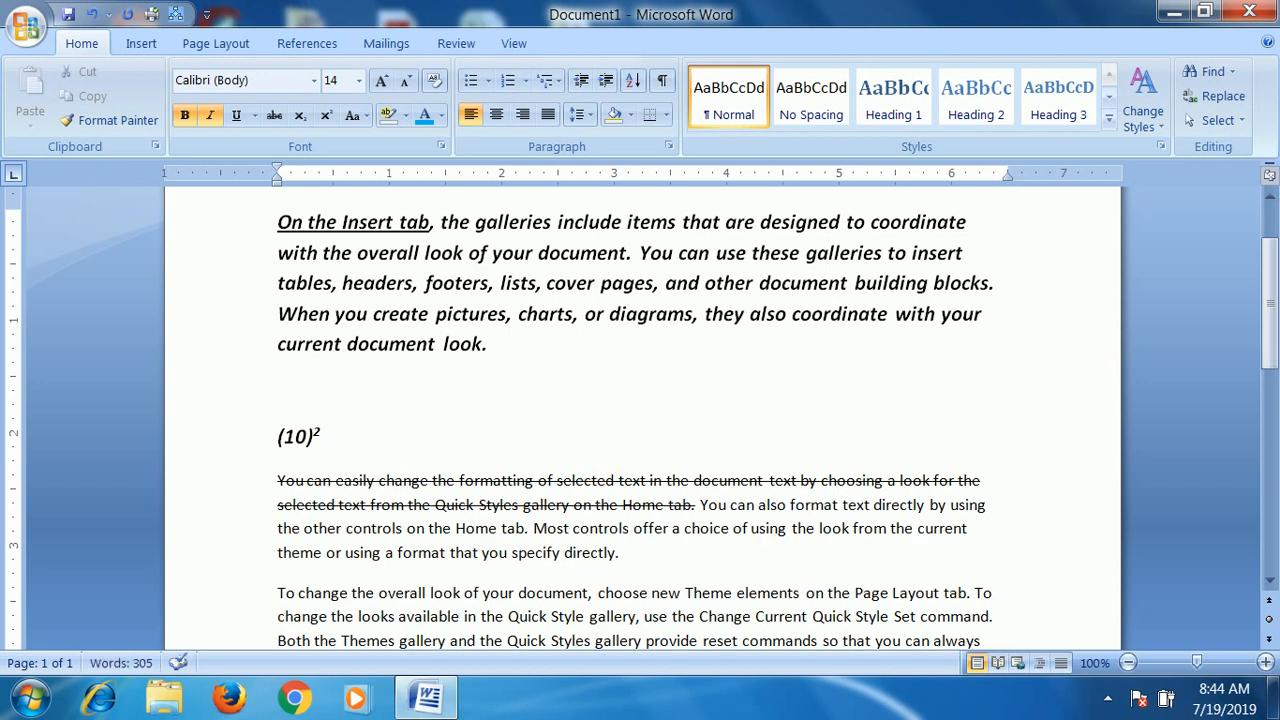
{"action": "type", "text": "H2O"}
- Format the 2 in H2O as a subscript and clear the selection
{"action": "left_click_drag", "start_coordinate": [304, 391], "coordinate": [291, 394]}
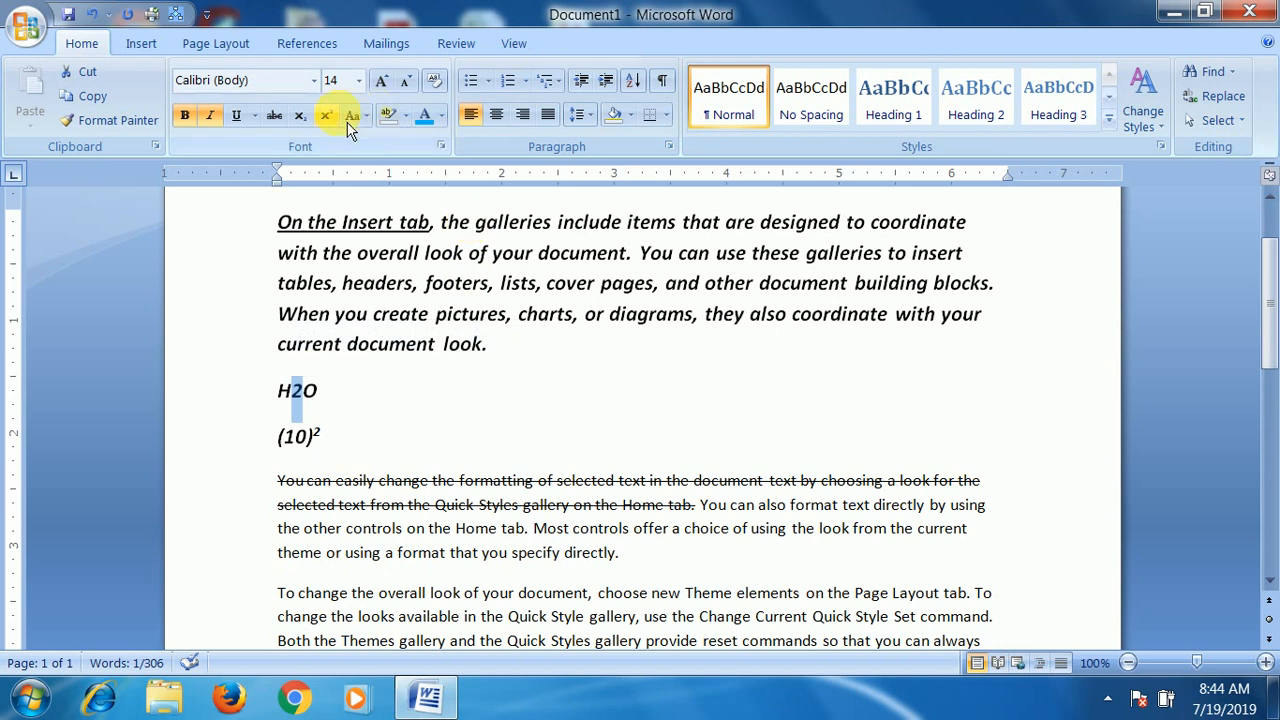
{"action": "left_click", "coordinate": [300, 115]}
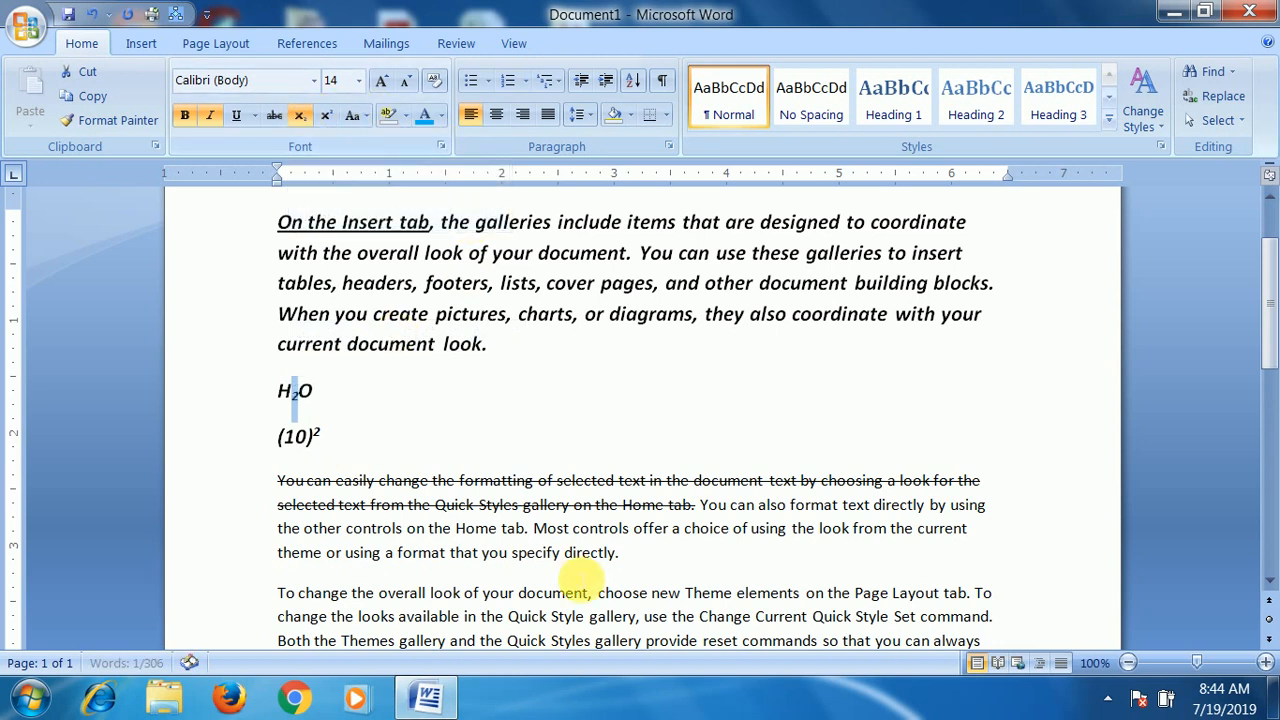
{"action": "left_click", "coordinate": [347, 440]}
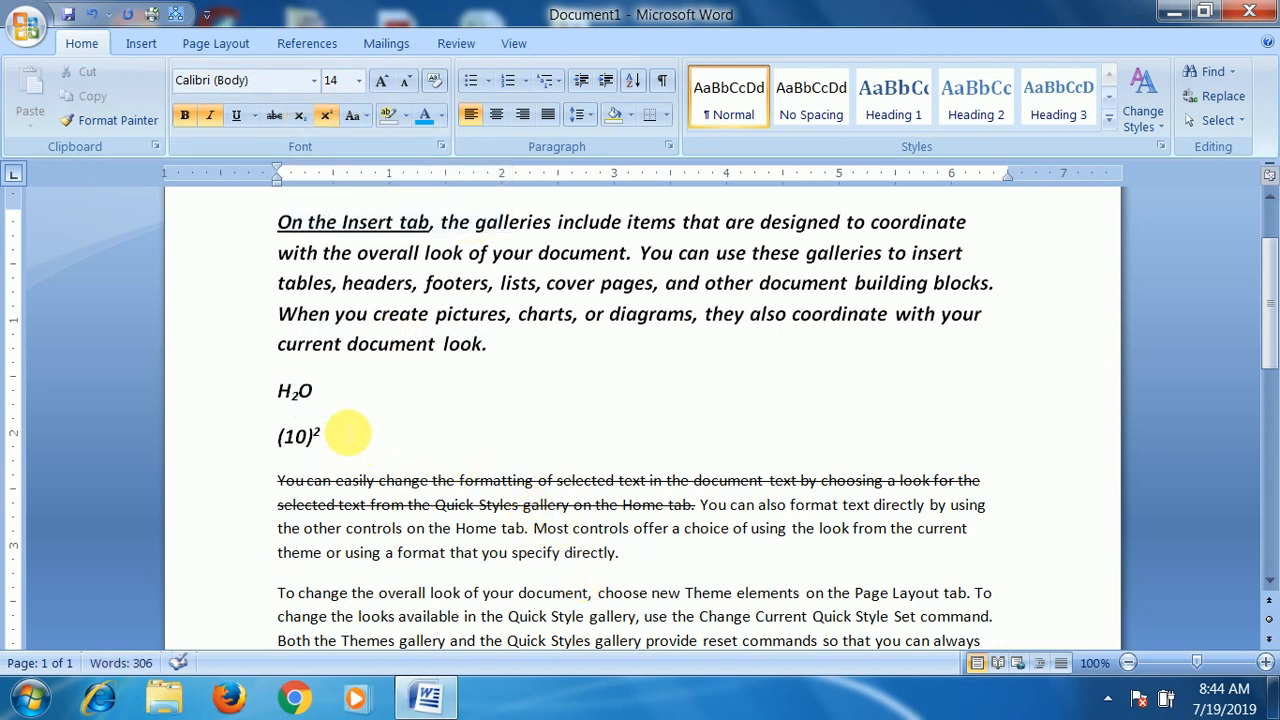
{"action": "left_click_drag", "start_coordinate": [258, 386], "coordinate": [330, 386]}
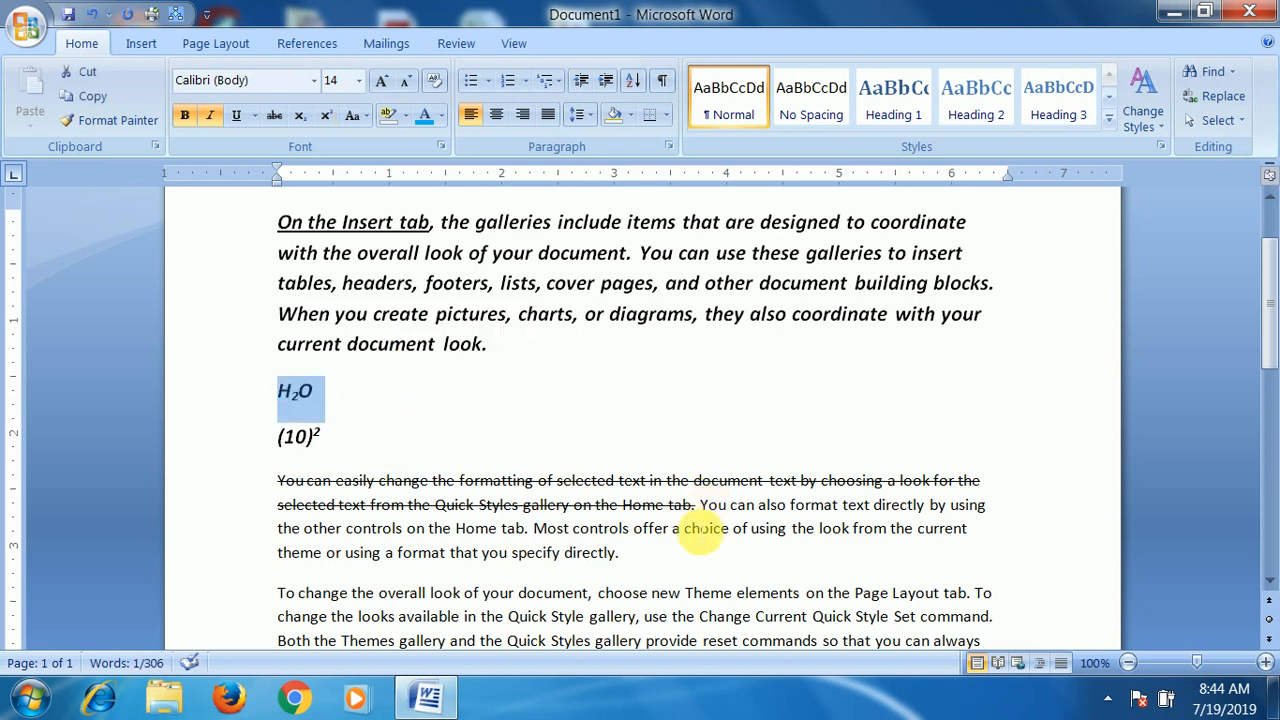
{"action": "left_click", "coordinate": [585, 480]}
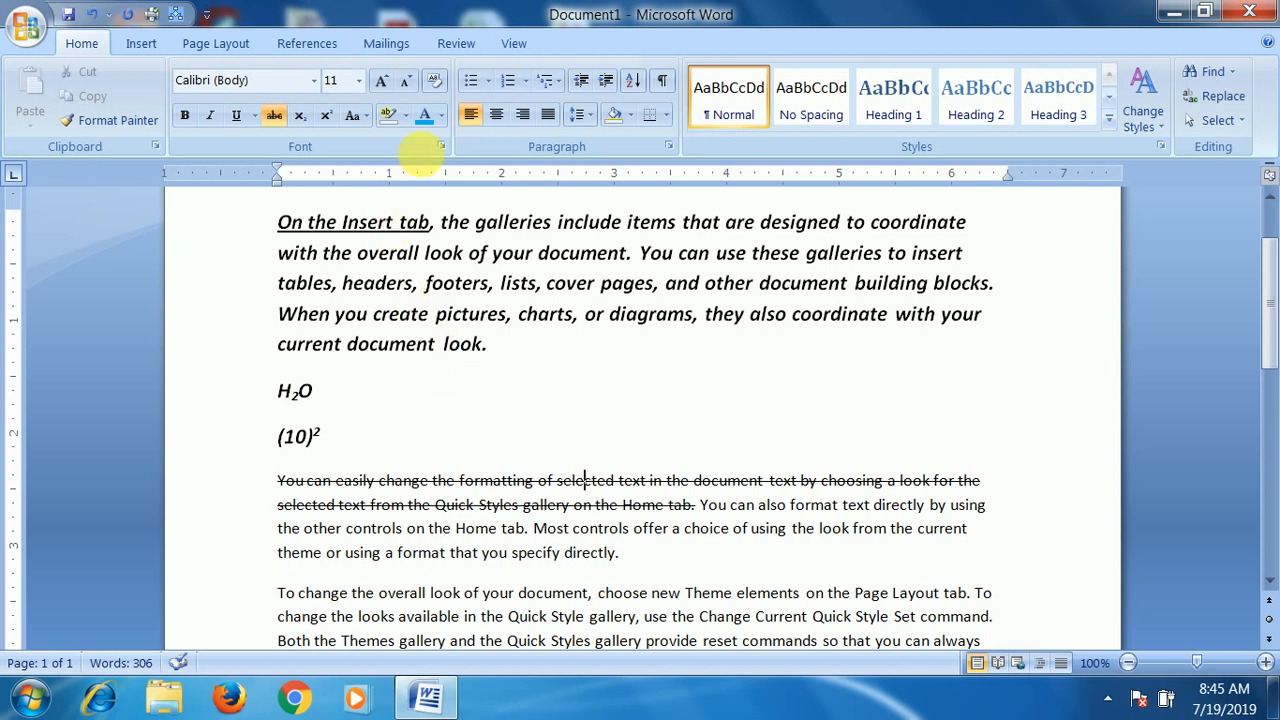
{"action": "left_click", "coordinate": [367, 117]}
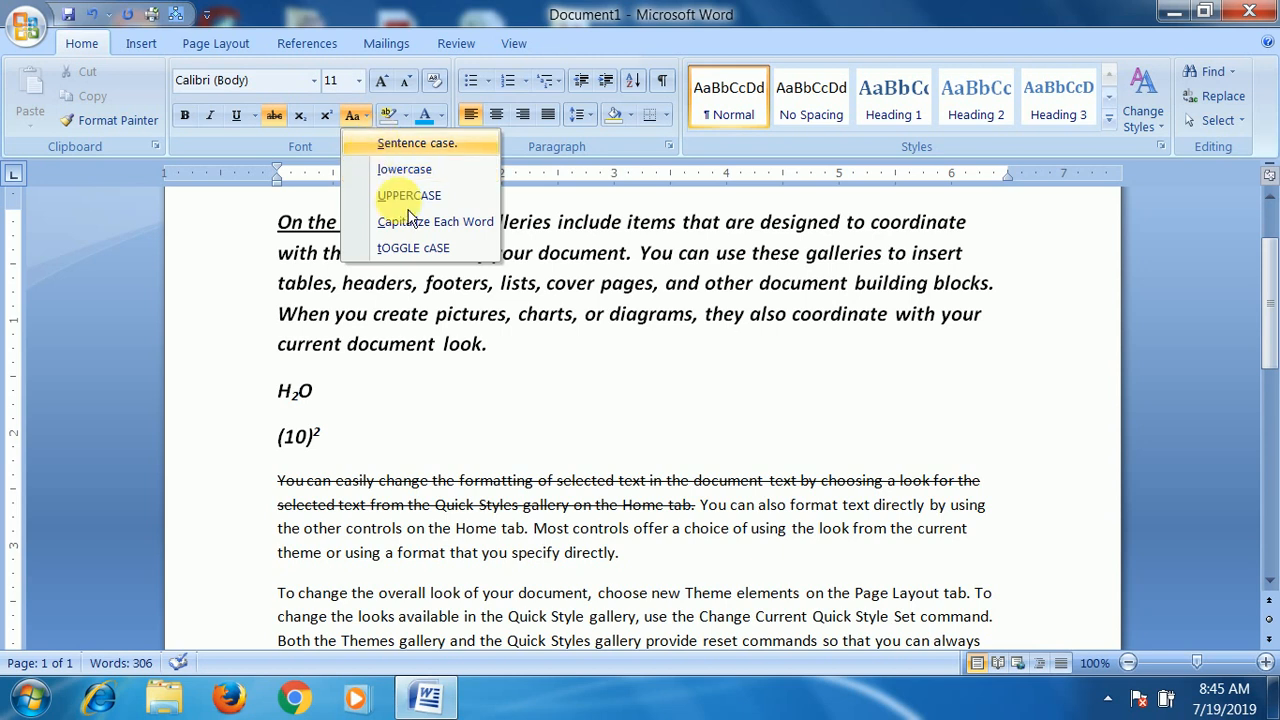
{"action": "left_click", "coordinate": [586, 484]}
{"action": "scroll", "coordinate": [600, 450], "scroll_direction": "down", "scroll_amount": 4}
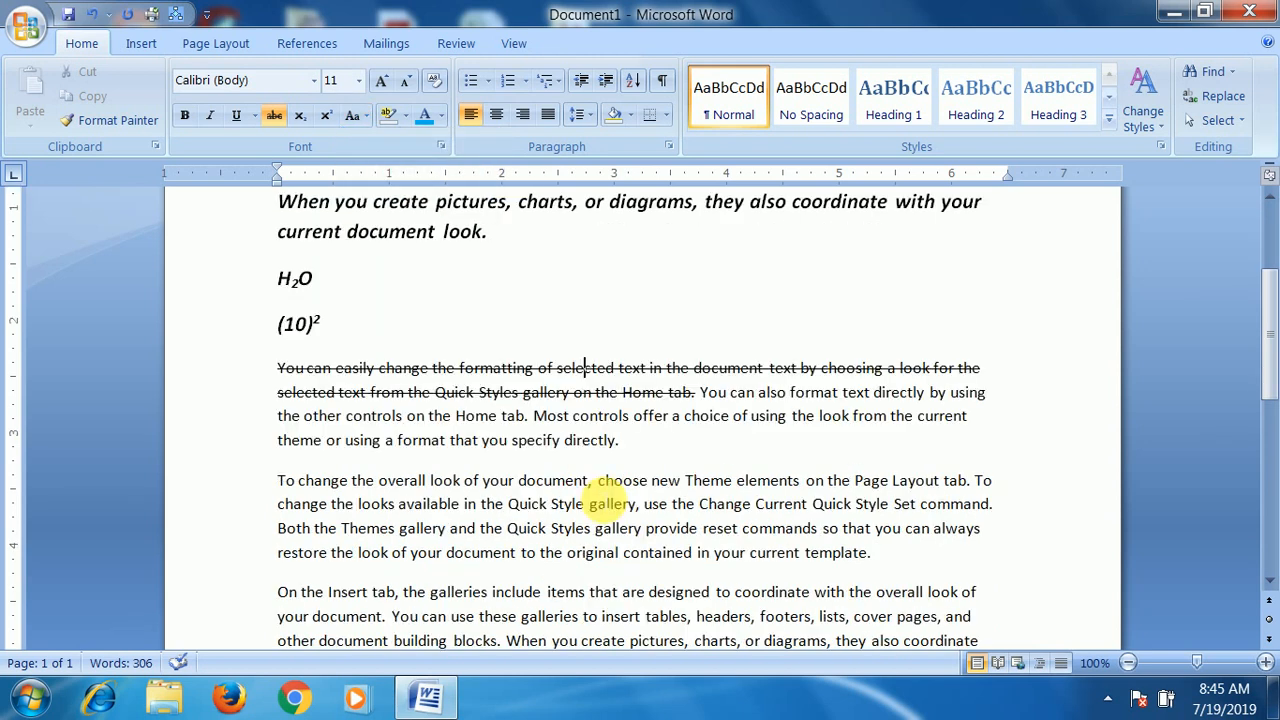
{"action": "left_click_drag", "start_coordinate": [277, 313], "coordinate": [880, 402]}
{"action": "left_click", "coordinate": [540, 359]}
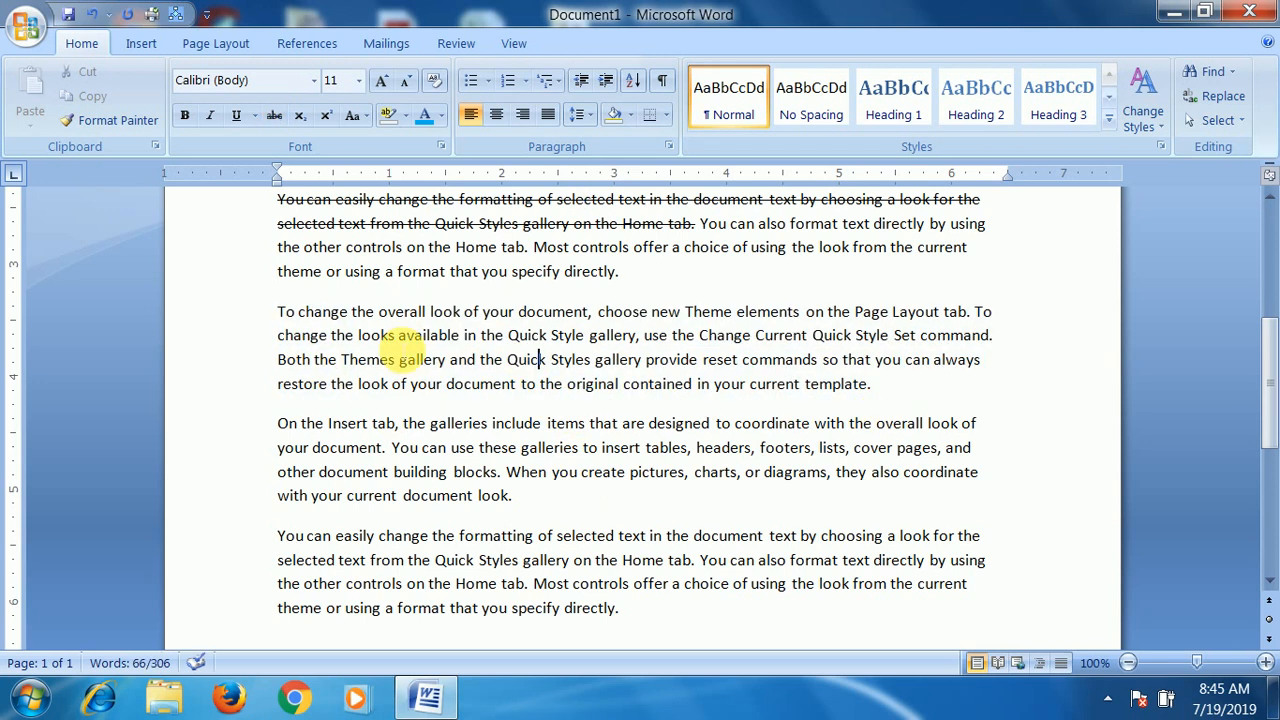
{"action": "left_click_drag", "start_coordinate": [291, 320], "coordinate": [278, 320]}
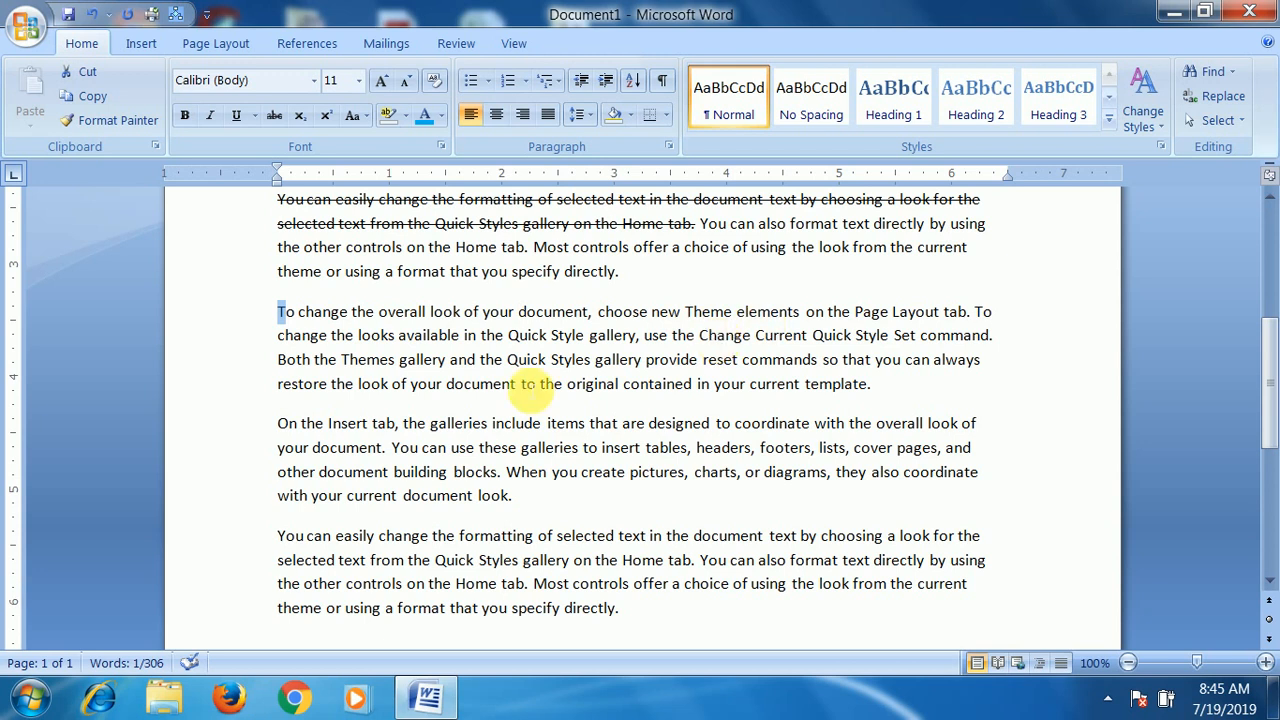
{"action": "mouse_move", "coordinate": [969, 314]}
{"action": "left_mouse_down"}
{"action": "mouse_move", "coordinate": [1020, 318]}
{"action": "mouse_move", "coordinate": [986, 318]}
{"action": "left_mouse_up"}
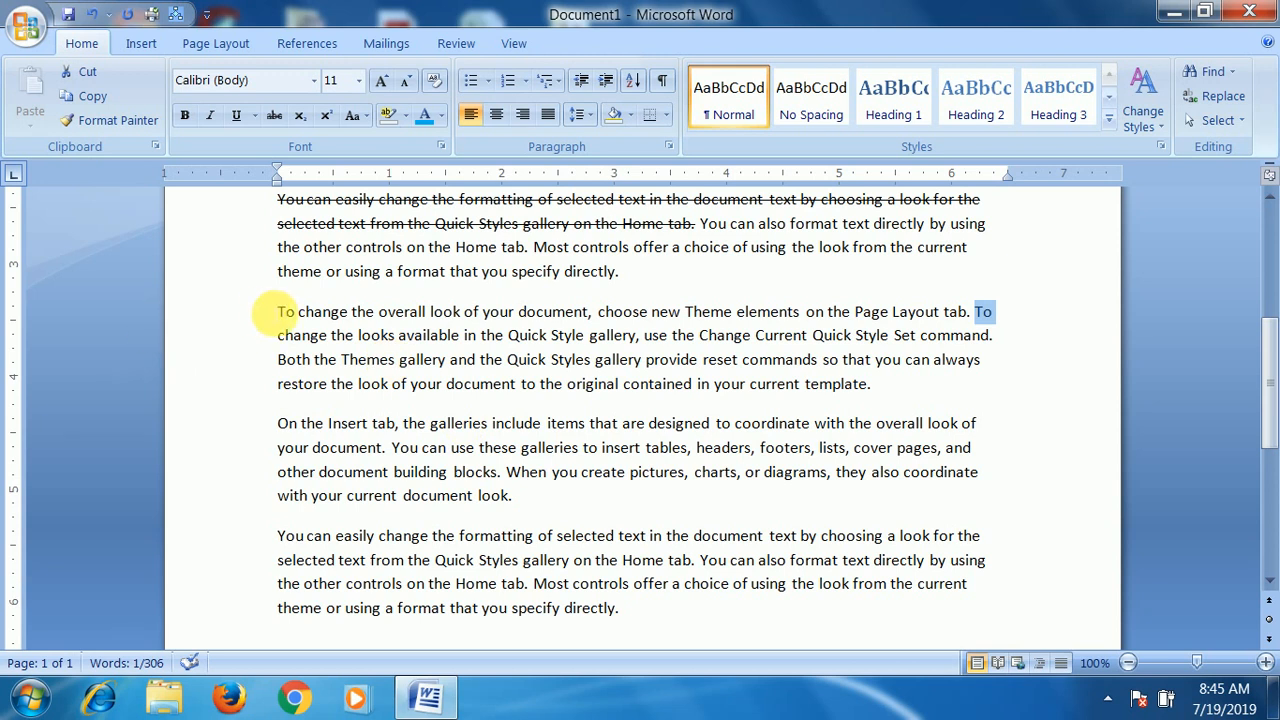
{"action": "left_click_drag", "start_coordinate": [277, 311], "coordinate": [868, 386]}
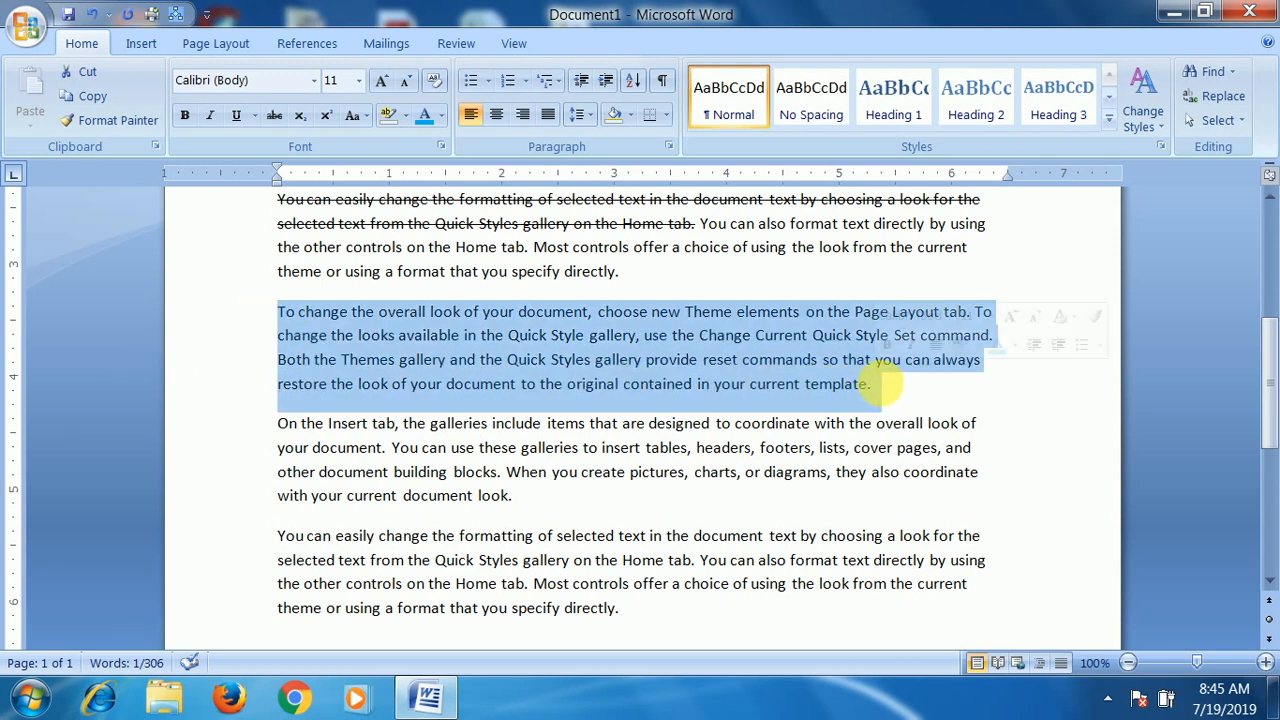
{"action": "left_click", "coordinate": [648, 384]}
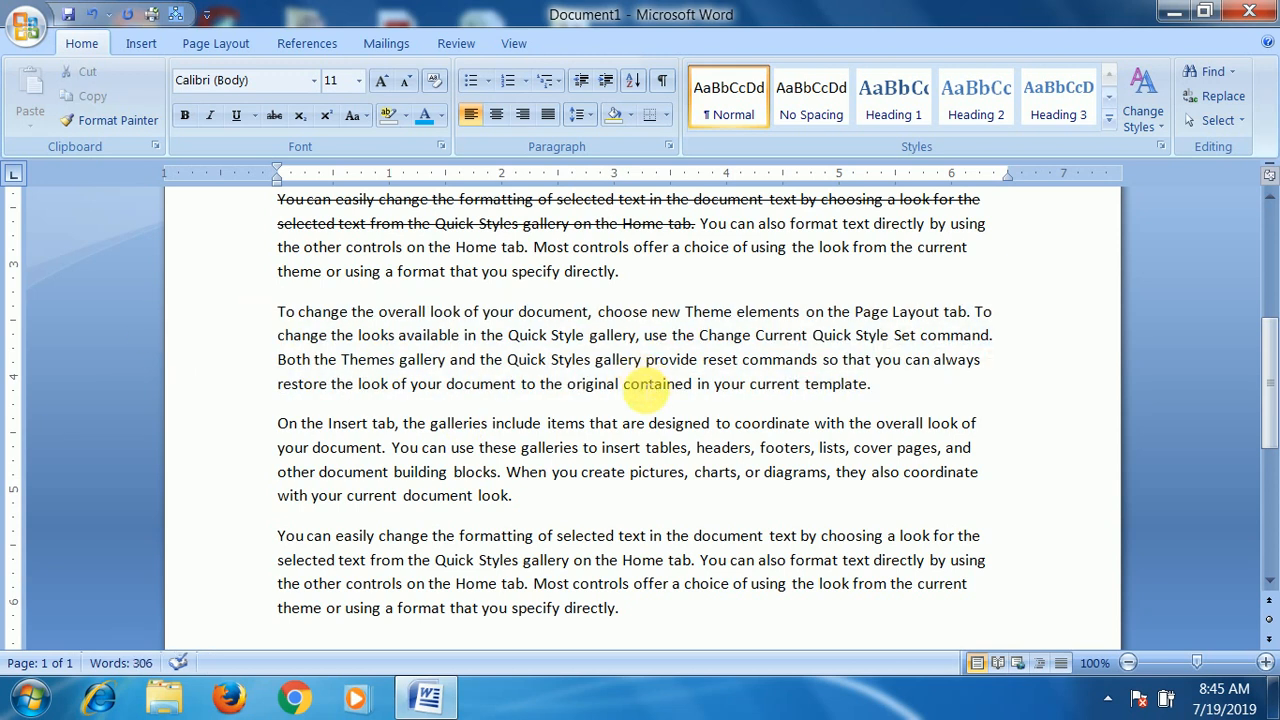
{"action": "left_click_drag", "start_coordinate": [277, 316], "coordinate": [900, 382]}
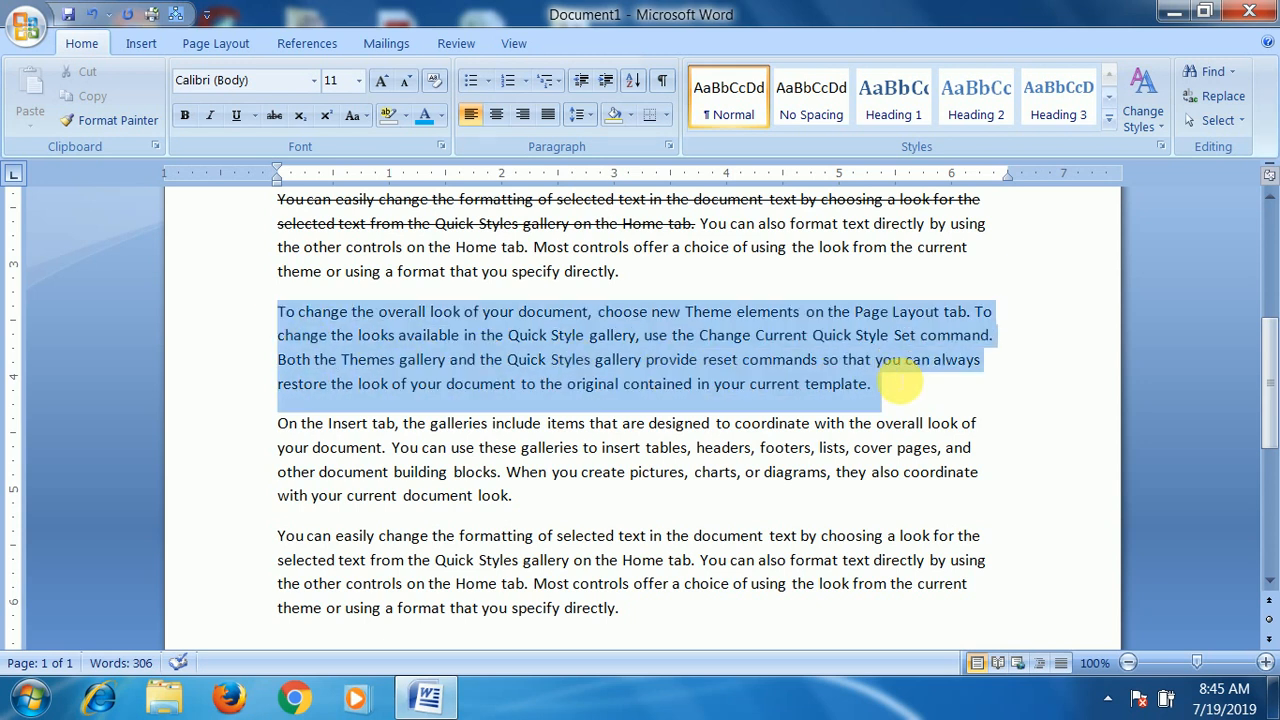
{"action": "left_click", "coordinate": [686, 313]}
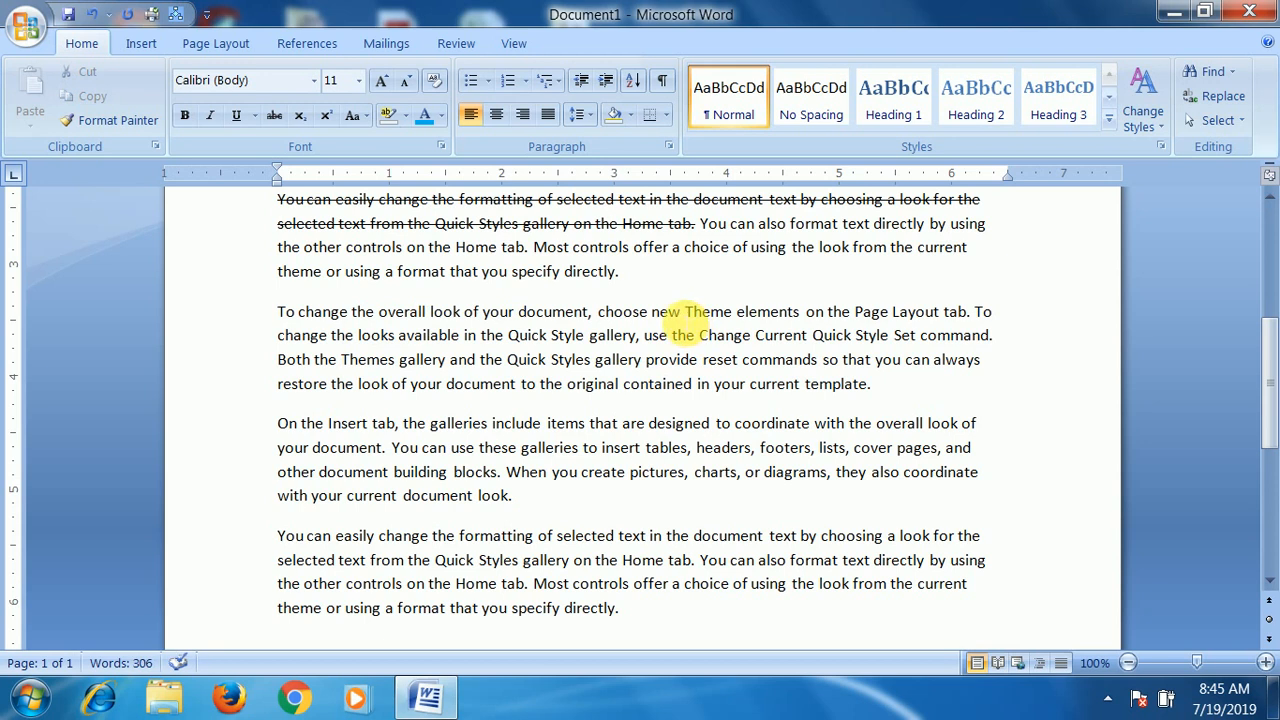
{"action": "left_click_drag", "start_coordinate": [683, 320], "coordinate": [708, 320]}
{"action": "left_click", "coordinate": [705, 336]}
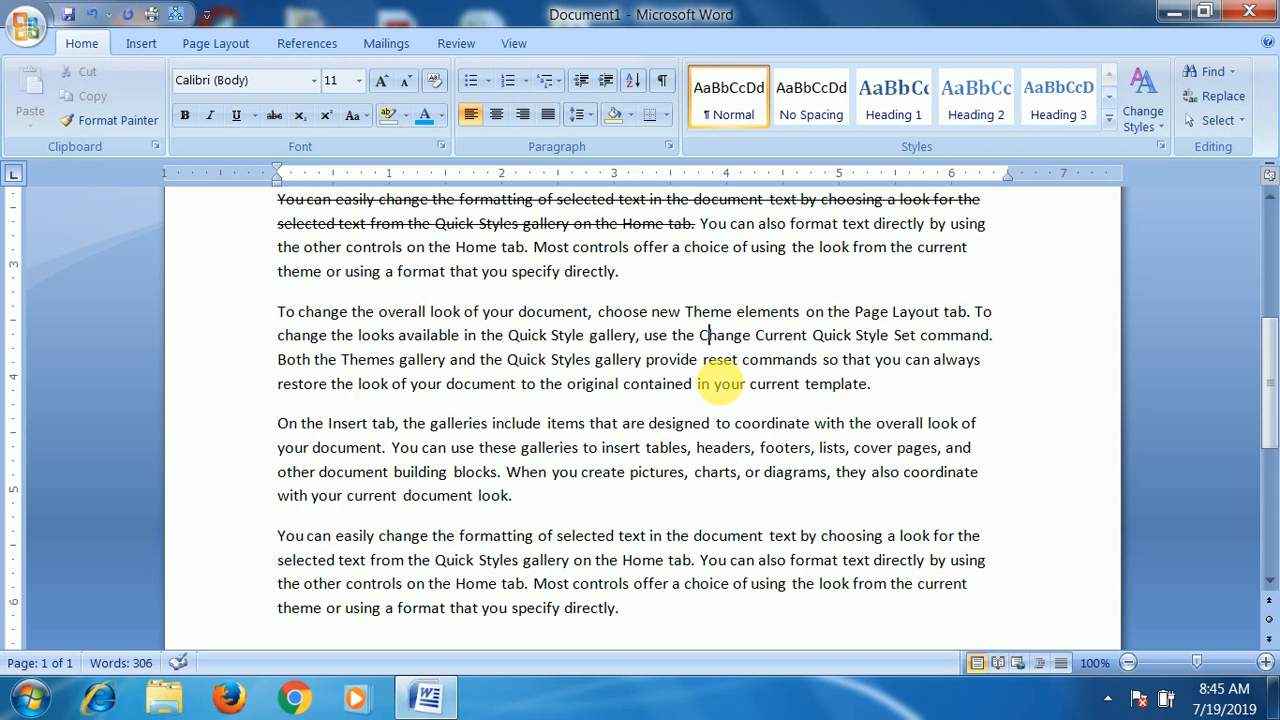
- Convert the whole paragraph beginning "To change the overall look" to UPPERCASE, and then to lowercase
{"action": "left_click_drag", "start_coordinate": [908, 382], "coordinate": [270, 318]}
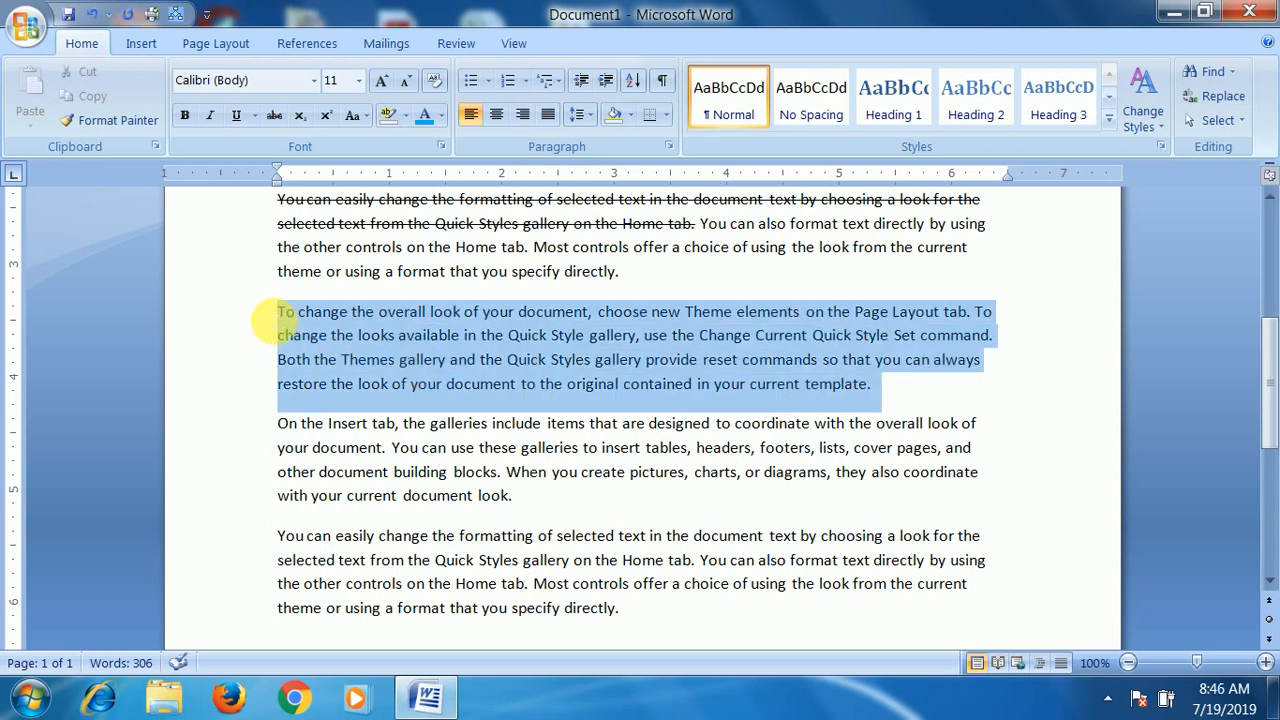
{"action": "left_click", "coordinate": [355, 116]}
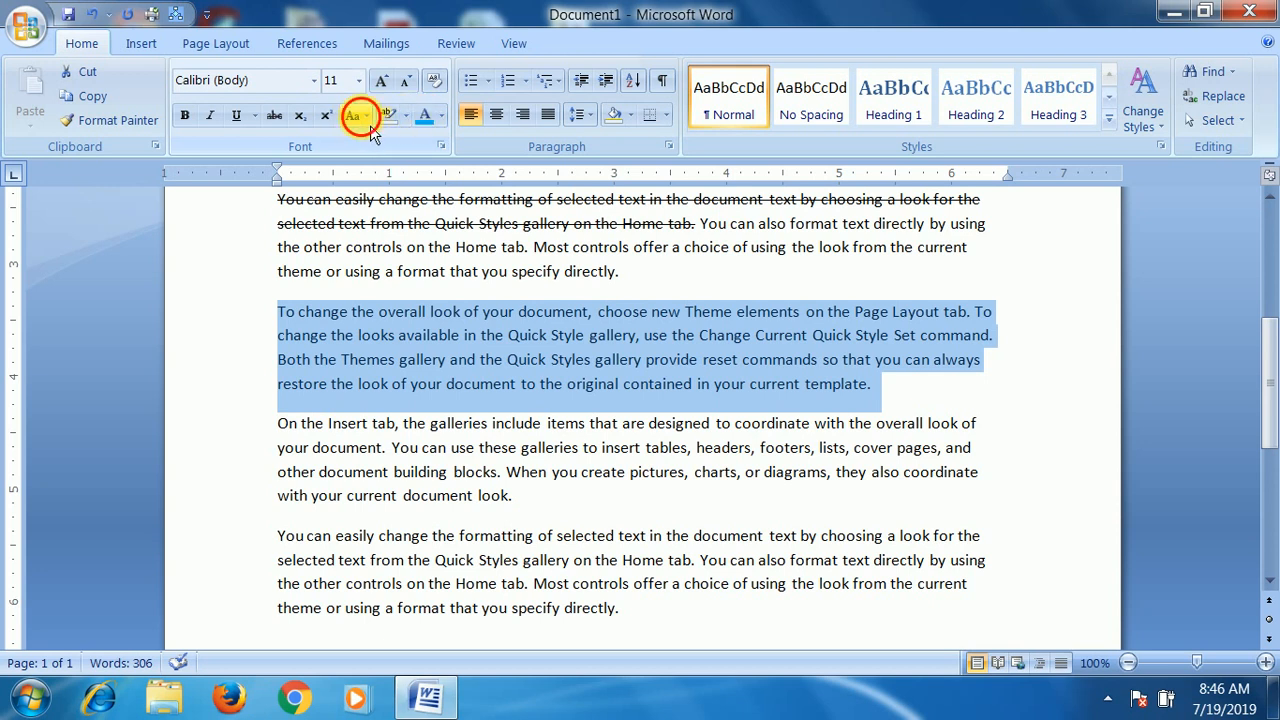
{"action": "left_click", "coordinate": [399, 197]}
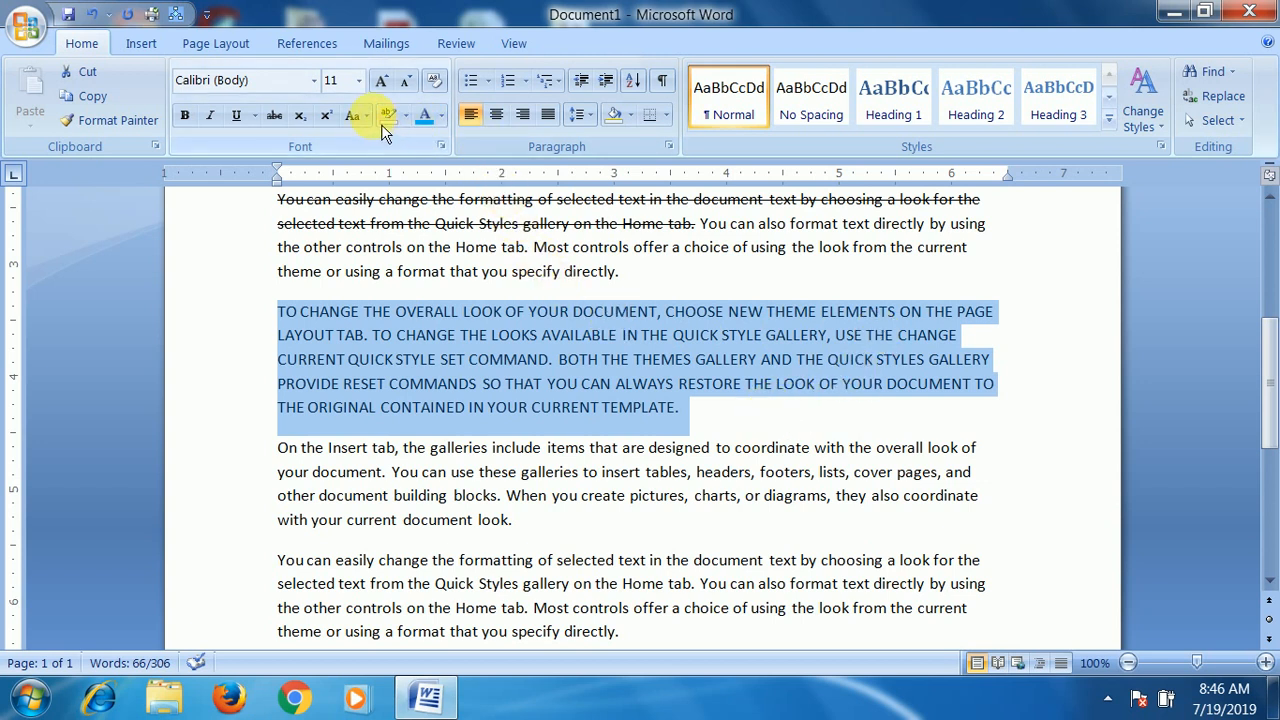
{"action": "left_click", "coordinate": [353, 116]}
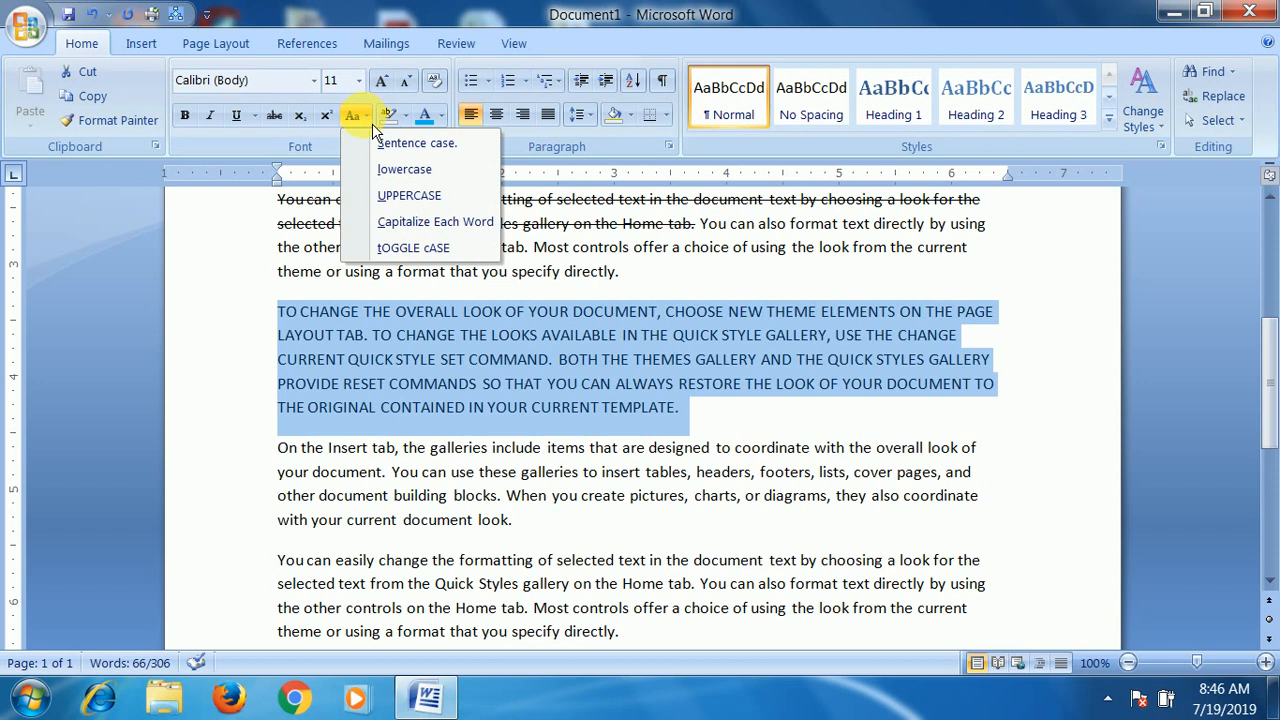
{"action": "left_click", "coordinate": [398, 172]}
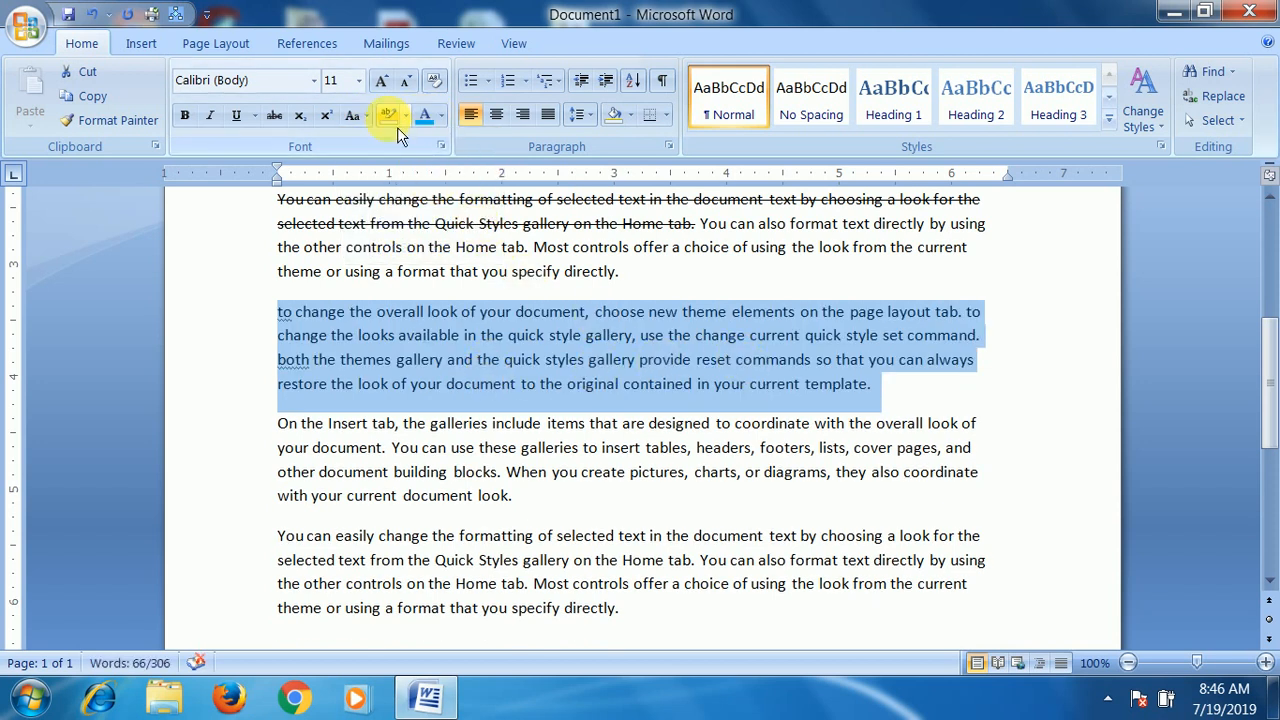
- Apply Capitalize Each Word to the selected "to change the overall look" paragraph and clear the selection
{"action": "left_click", "coordinate": [367, 116]}
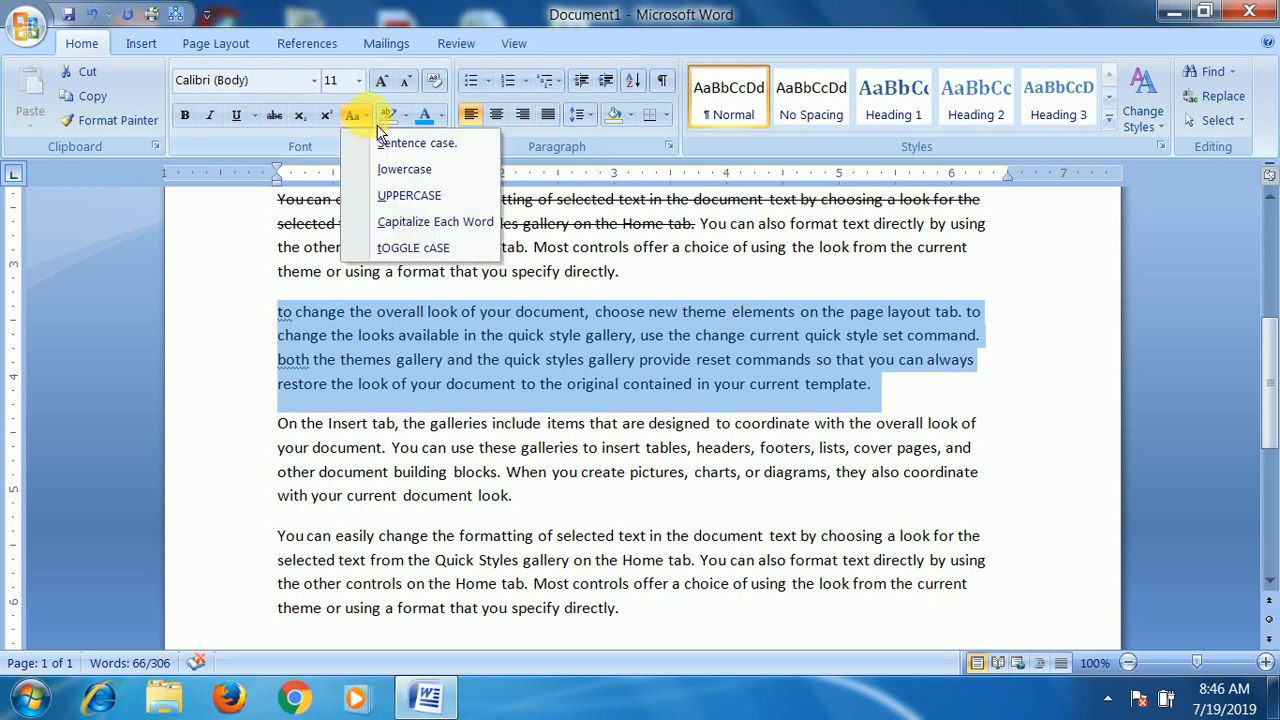
{"action": "left_click", "coordinate": [409, 230]}
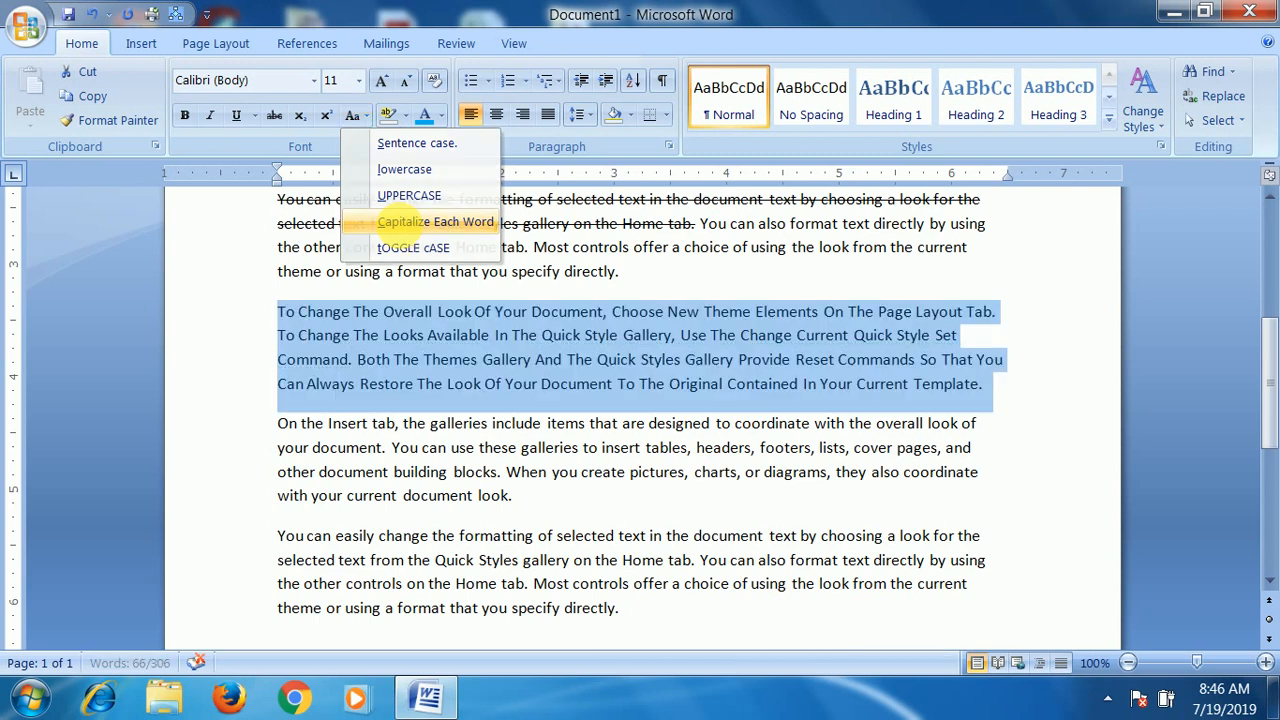
{"action": "left_click", "coordinate": [288, 312]}
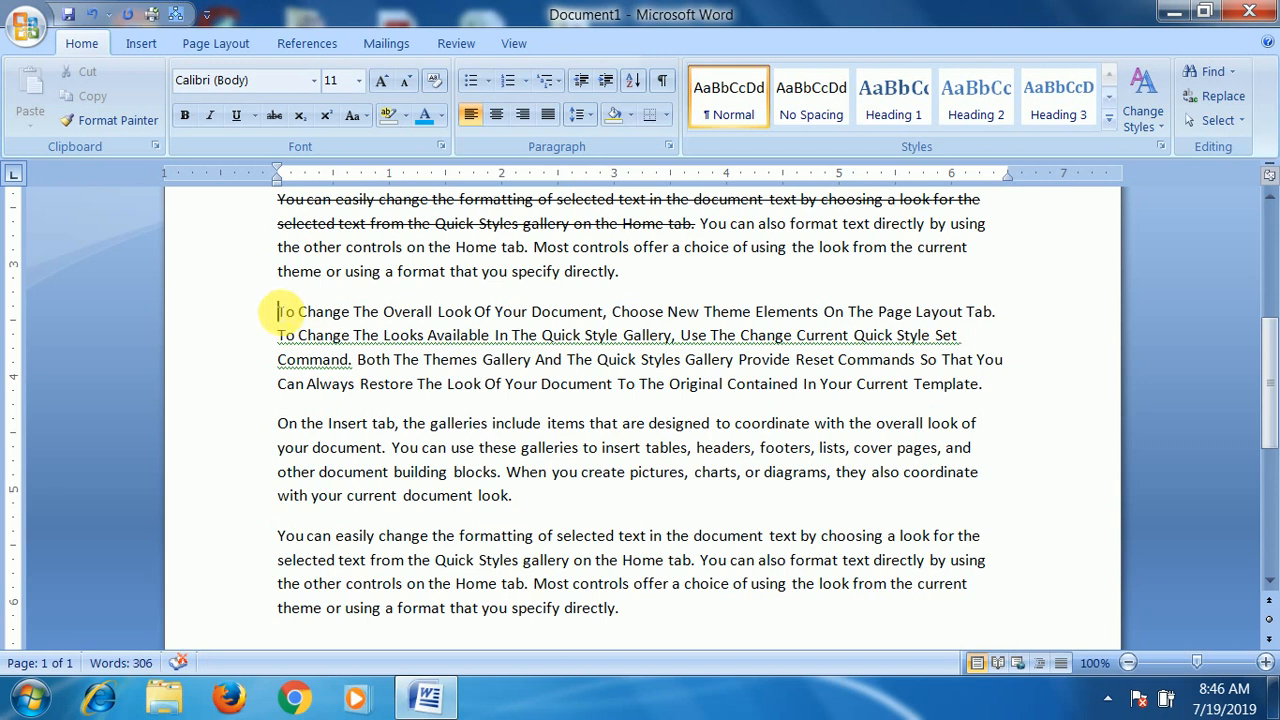
{"action": "left_click_drag", "start_coordinate": [278, 312], "coordinate": [296, 312]}
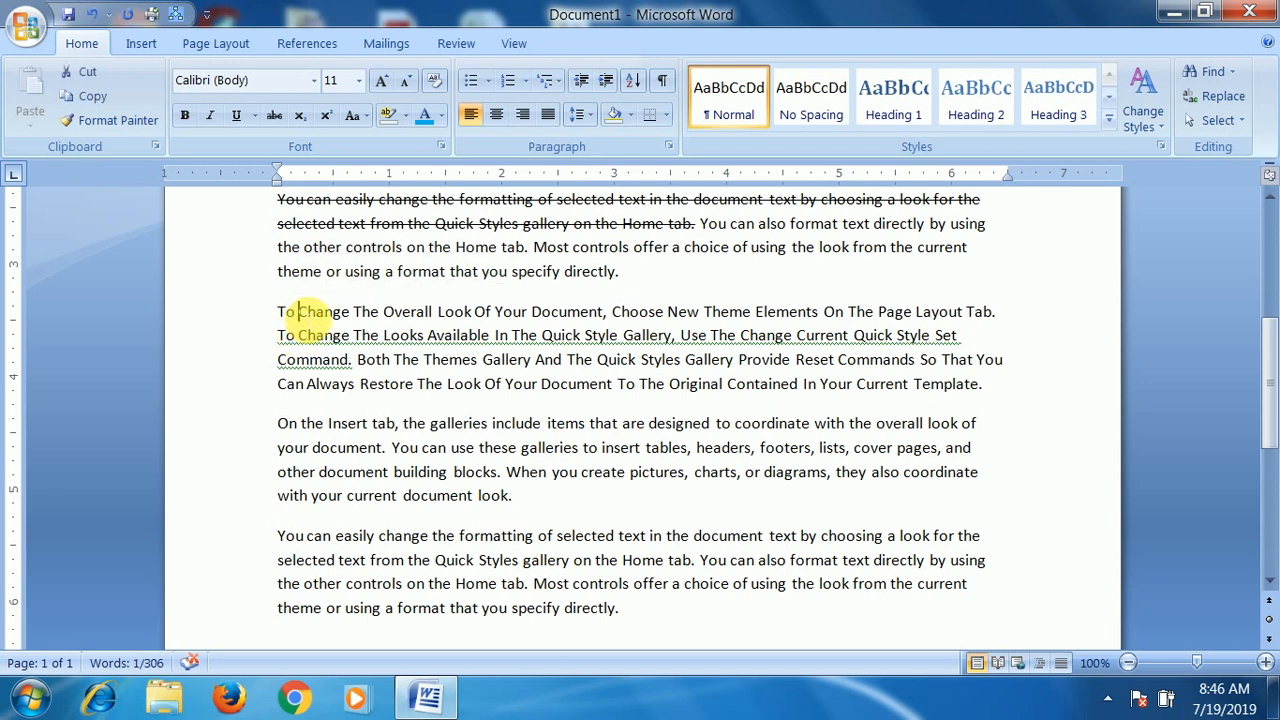
{"action": "double_click", "coordinate": [322, 314]}
{"action": "double_click", "coordinate": [366, 312]}
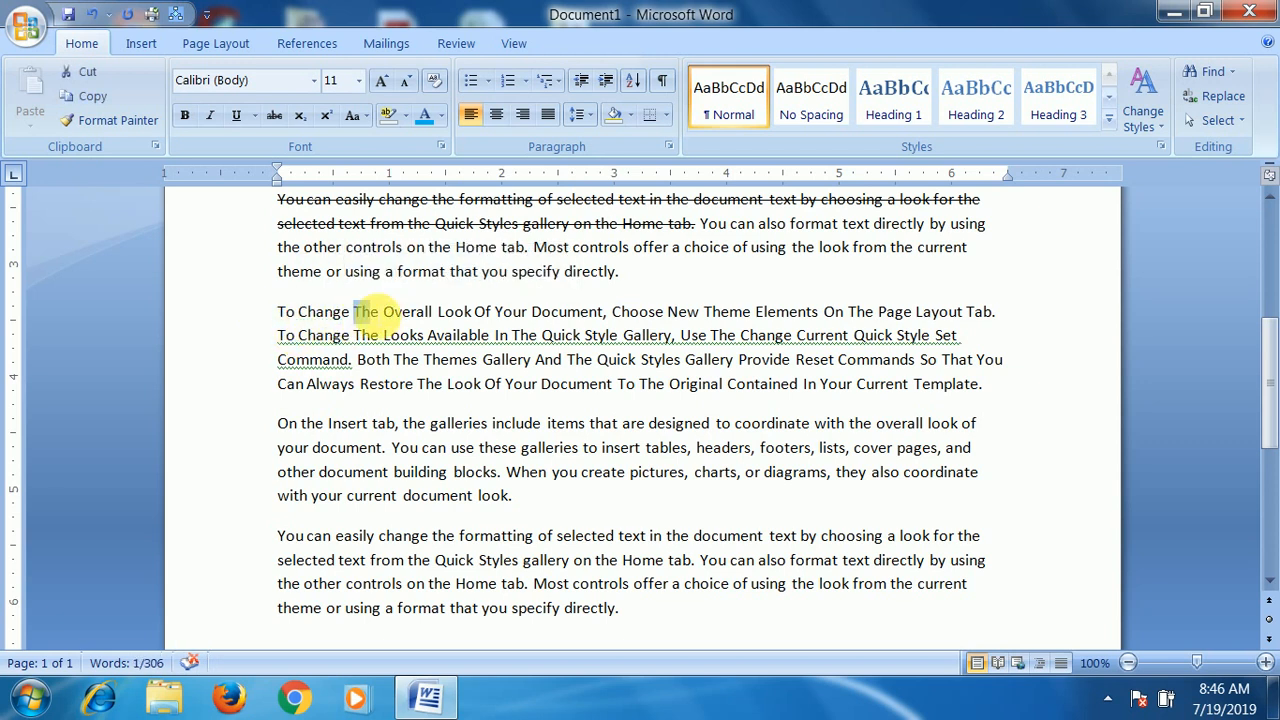
{"action": "left_click_drag", "start_coordinate": [384, 312], "coordinate": [416, 312]}
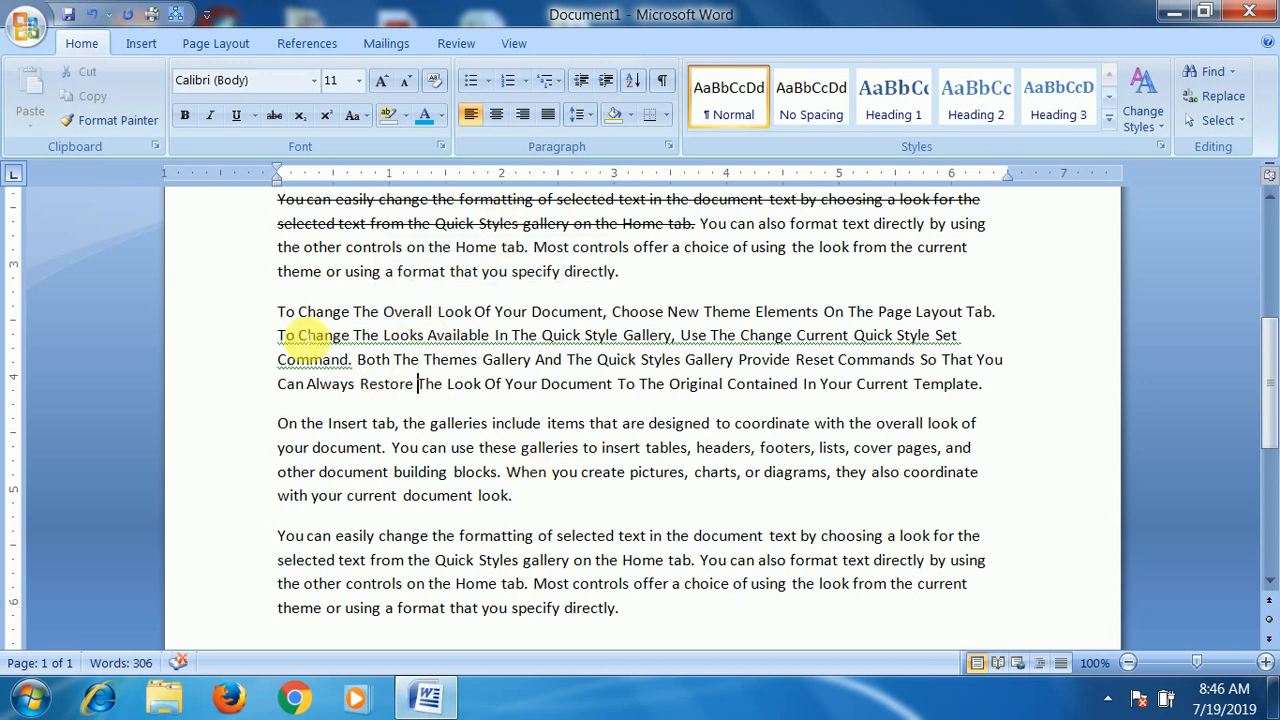
- Apply tOGGLE cASE to the whole paragraph beginning "To Change The Overall Look" and clear the selection
{"action": "left_click_drag", "start_coordinate": [278, 312], "coordinate": [1010, 400]}
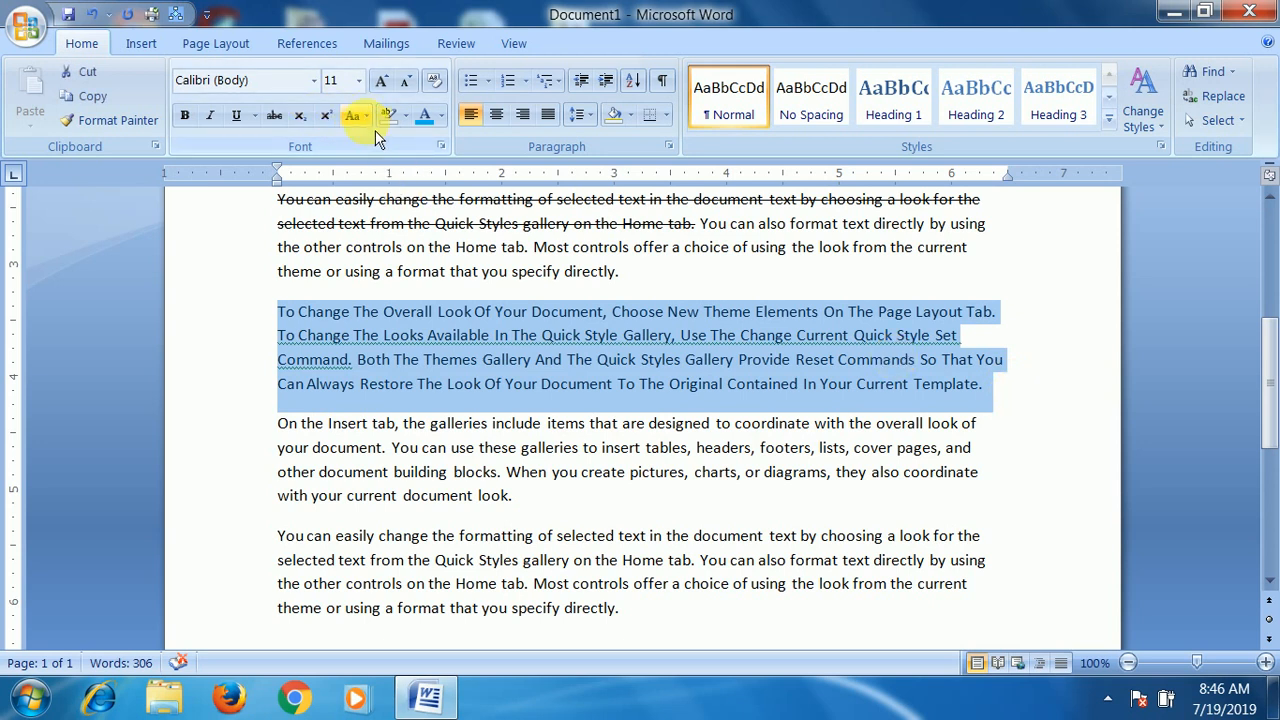
{"action": "left_click", "coordinate": [353, 116]}
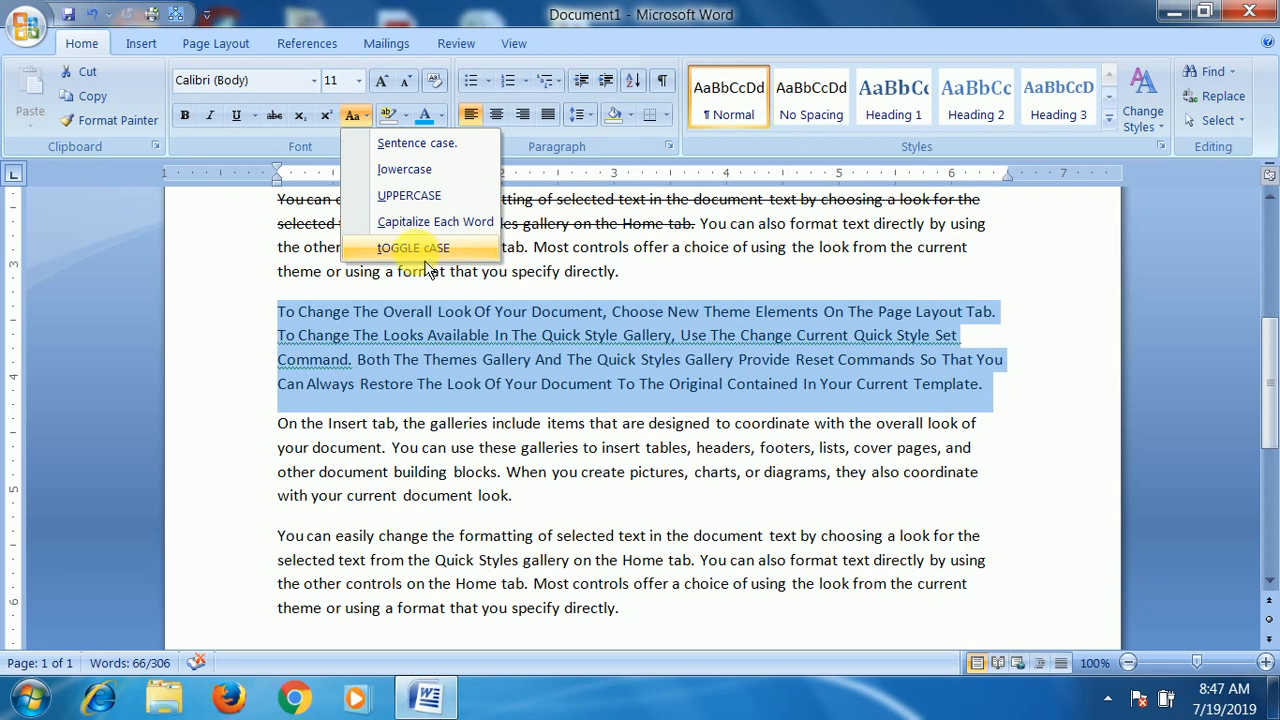
{"action": "left_click", "coordinate": [424, 255]}
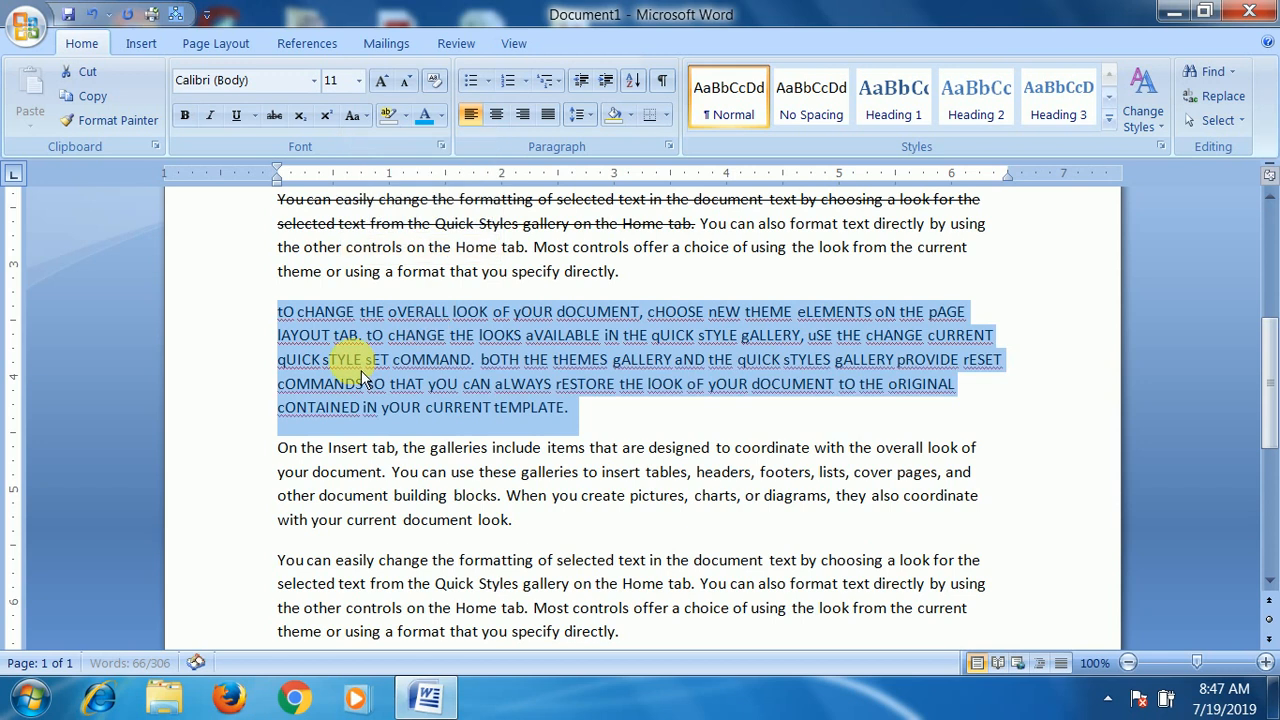
{"action": "left_click", "coordinate": [281, 318]}
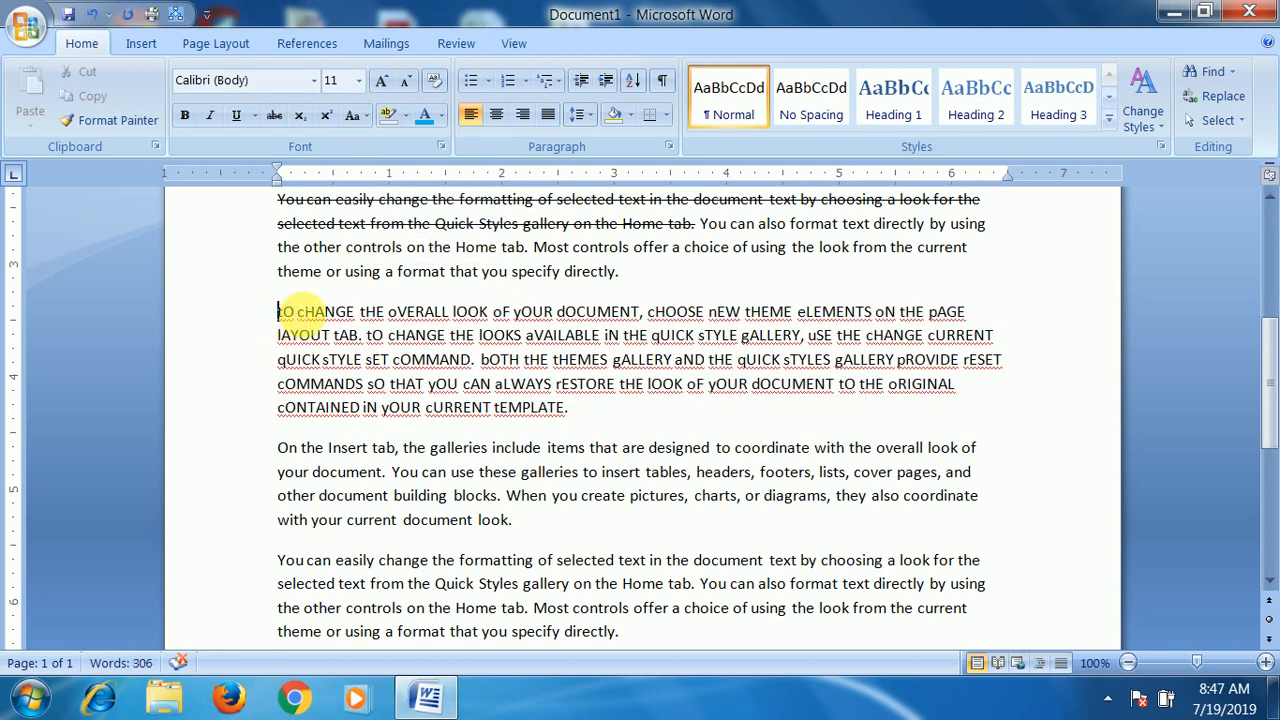
{"action": "left_click", "coordinate": [296, 314]}
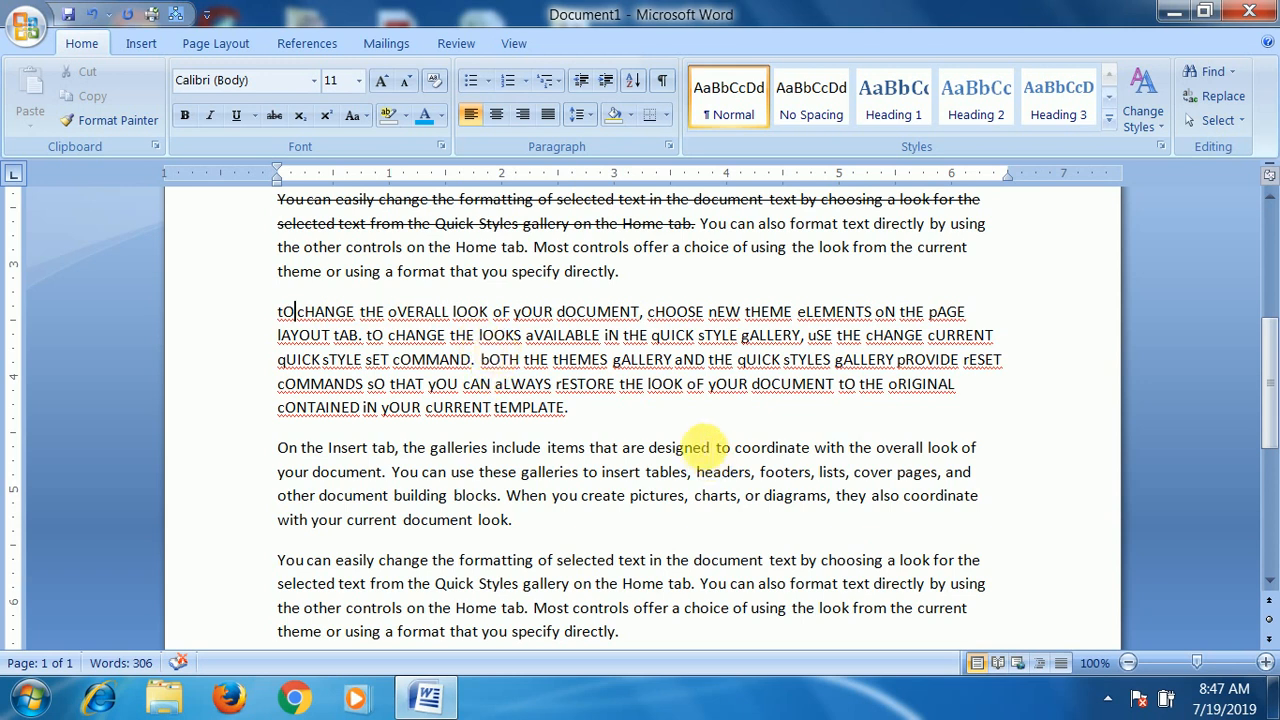
- Apply tOGGLE cASE to the first bold italic paragraph beginning "On the Insert tab" and clear the selection
{"action": "scroll", "coordinate": [668, 385], "scroll_direction": "up", "scroll_amount": 6}
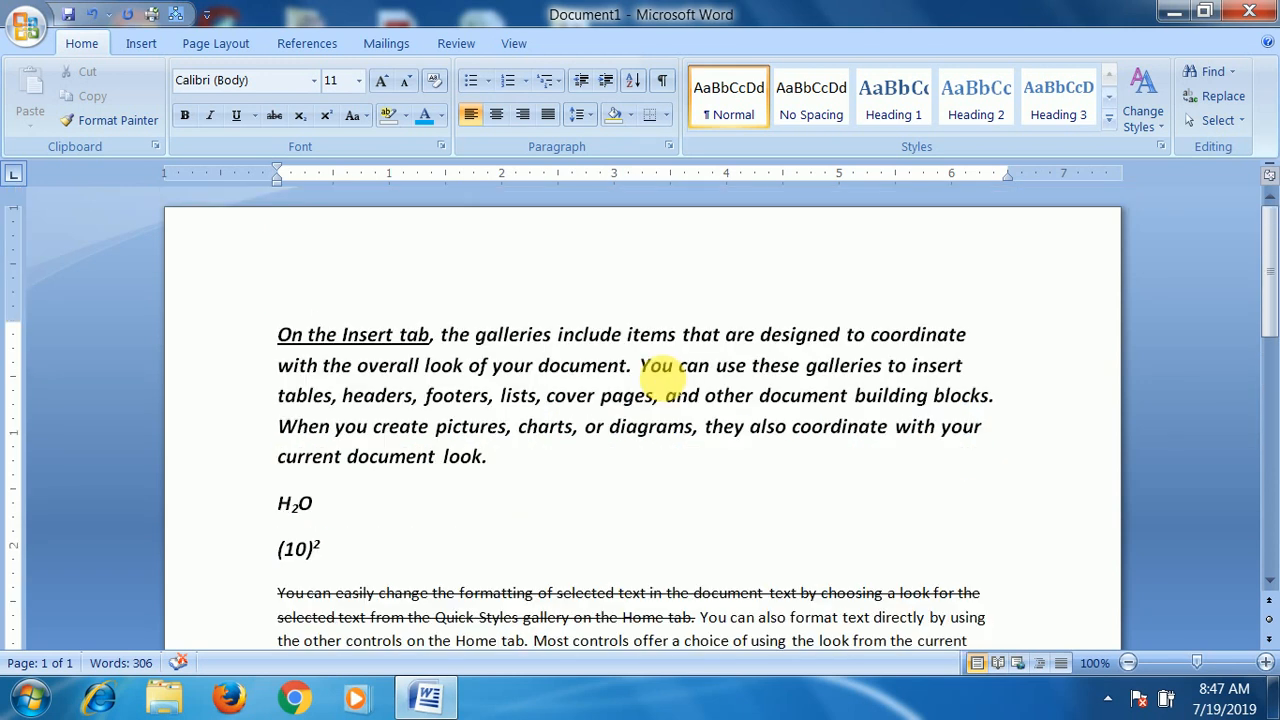
{"action": "scroll", "coordinate": [449, 410], "scroll_direction": "down", "scroll_amount": 3}
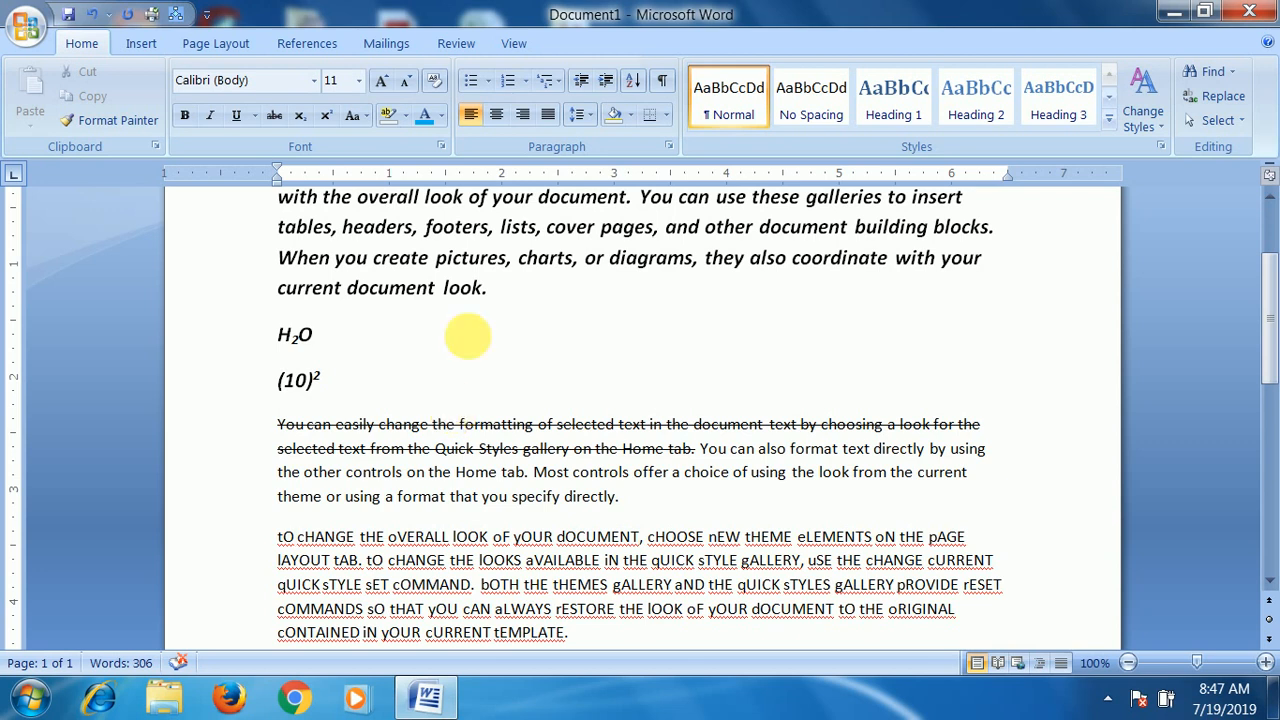
{"action": "scroll", "coordinate": [490, 328], "scroll_direction": "up", "scroll_amount": 1}
{"action": "left_click_drag", "start_coordinate": [487, 345], "coordinate": [243, 209]}
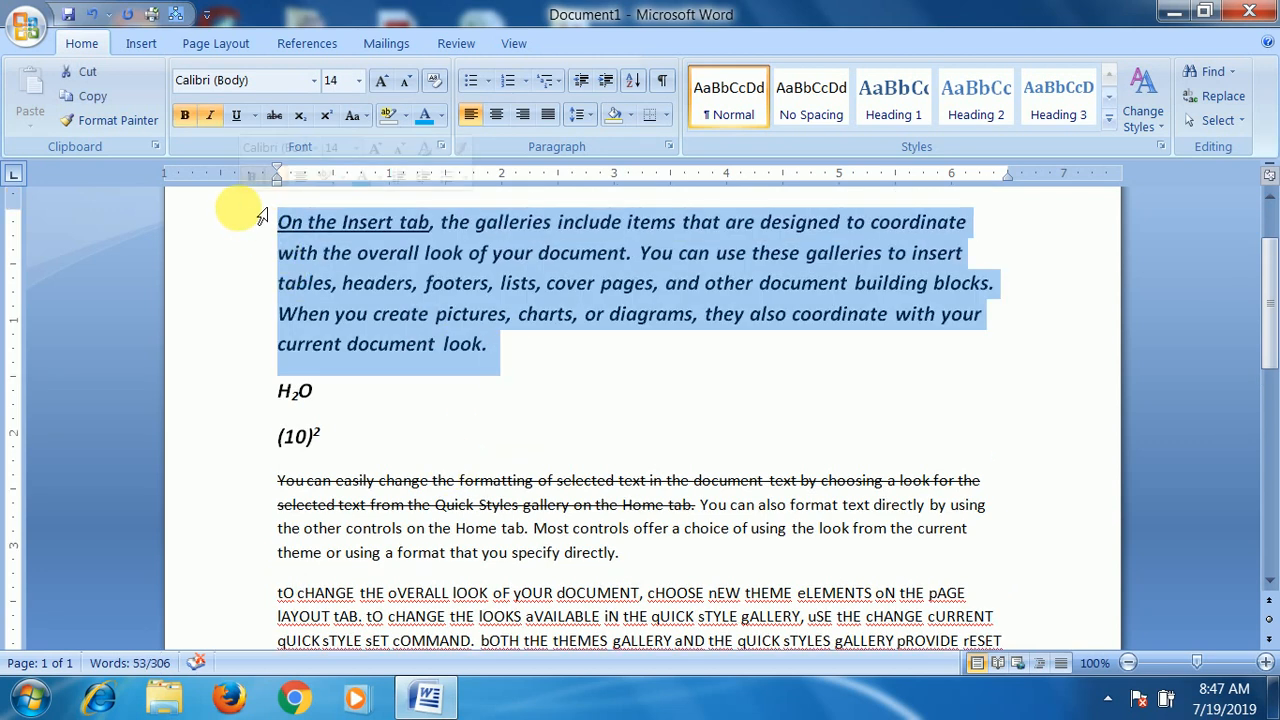
{"action": "left_click", "coordinate": [369, 121]}
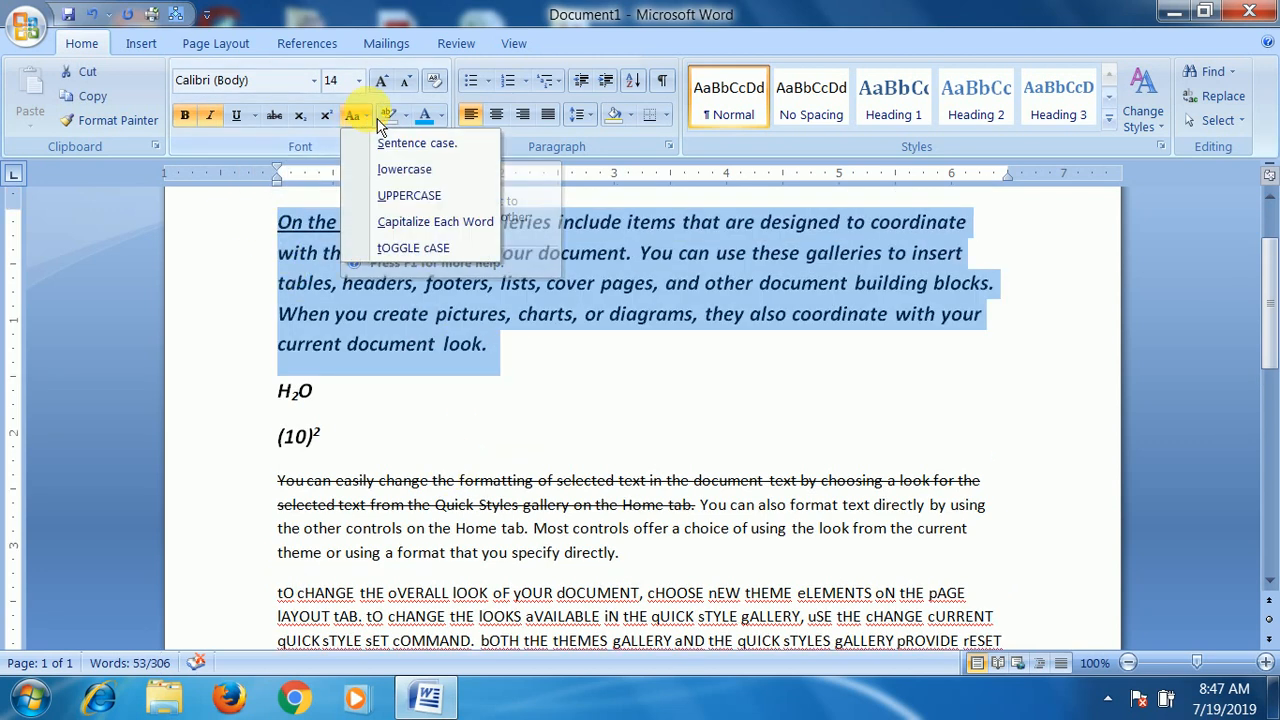
{"action": "left_click", "coordinate": [430, 252]}
{"action": "left_click", "coordinate": [286, 232]}
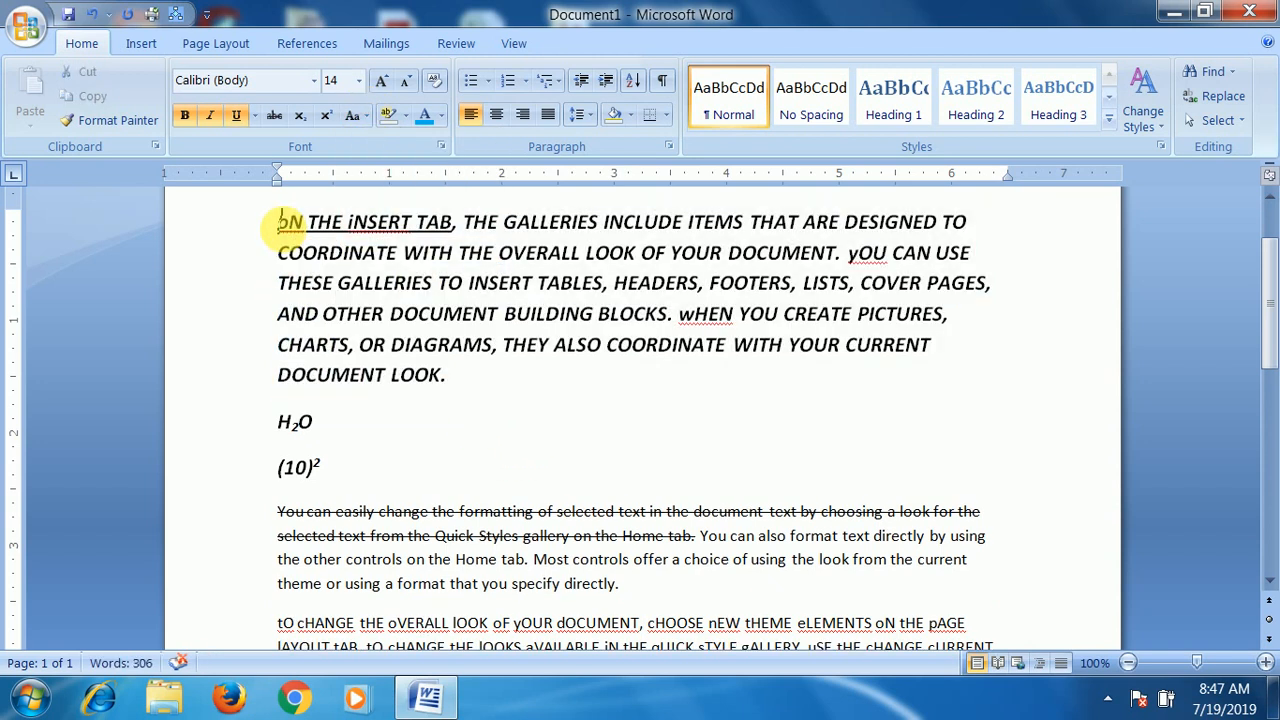
{"action": "left_click_drag", "start_coordinate": [310, 222], "coordinate": [401, 224]}
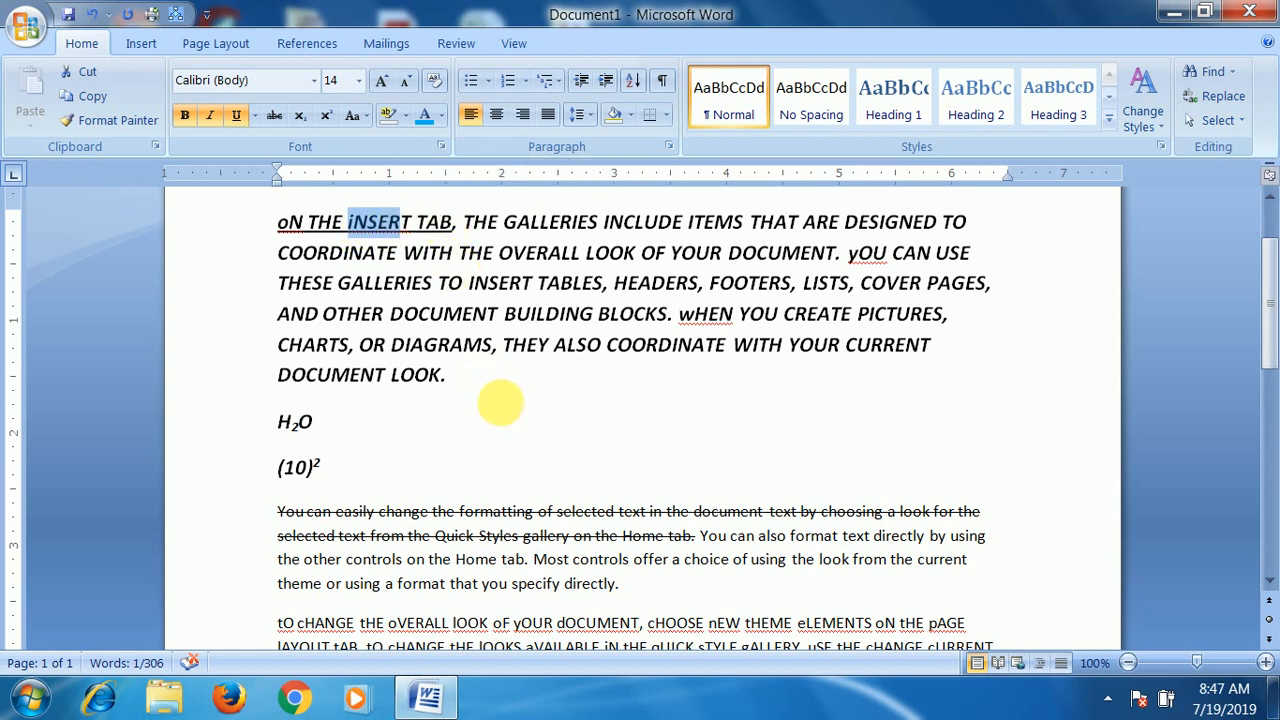
{"action": "left_click", "coordinate": [364, 116]}
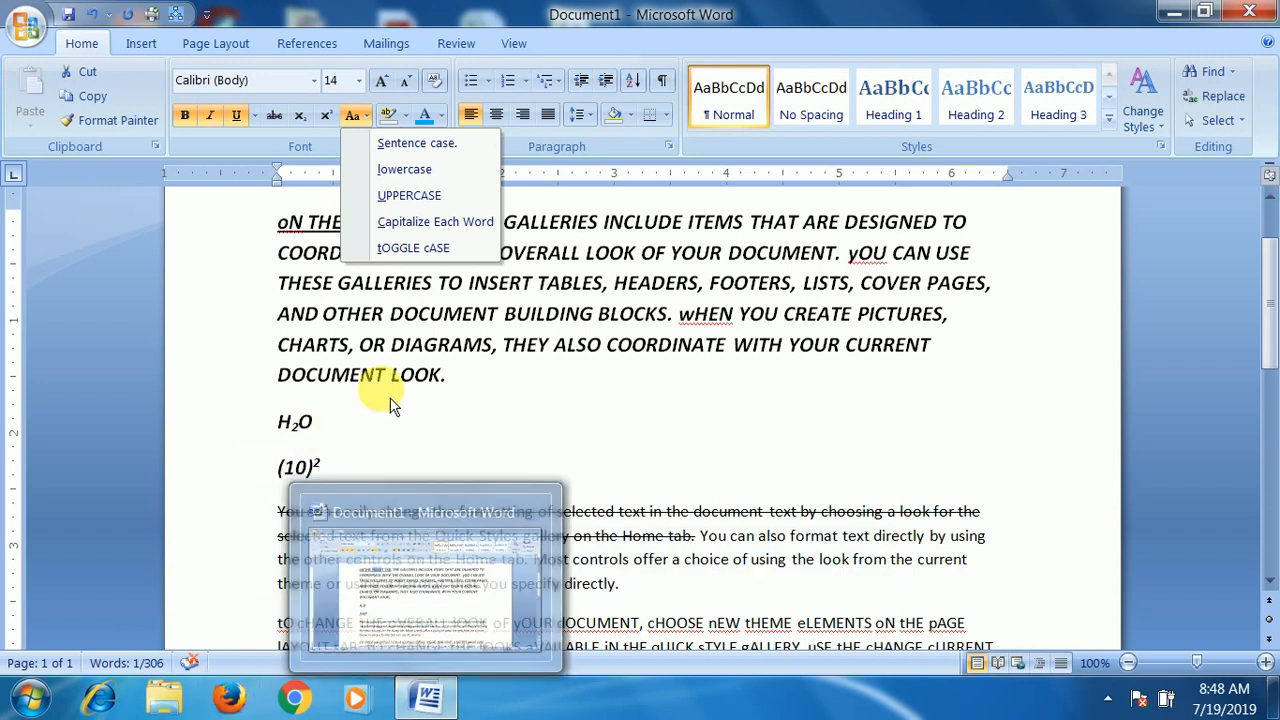
{"action": "left_click", "coordinate": [403, 358]}
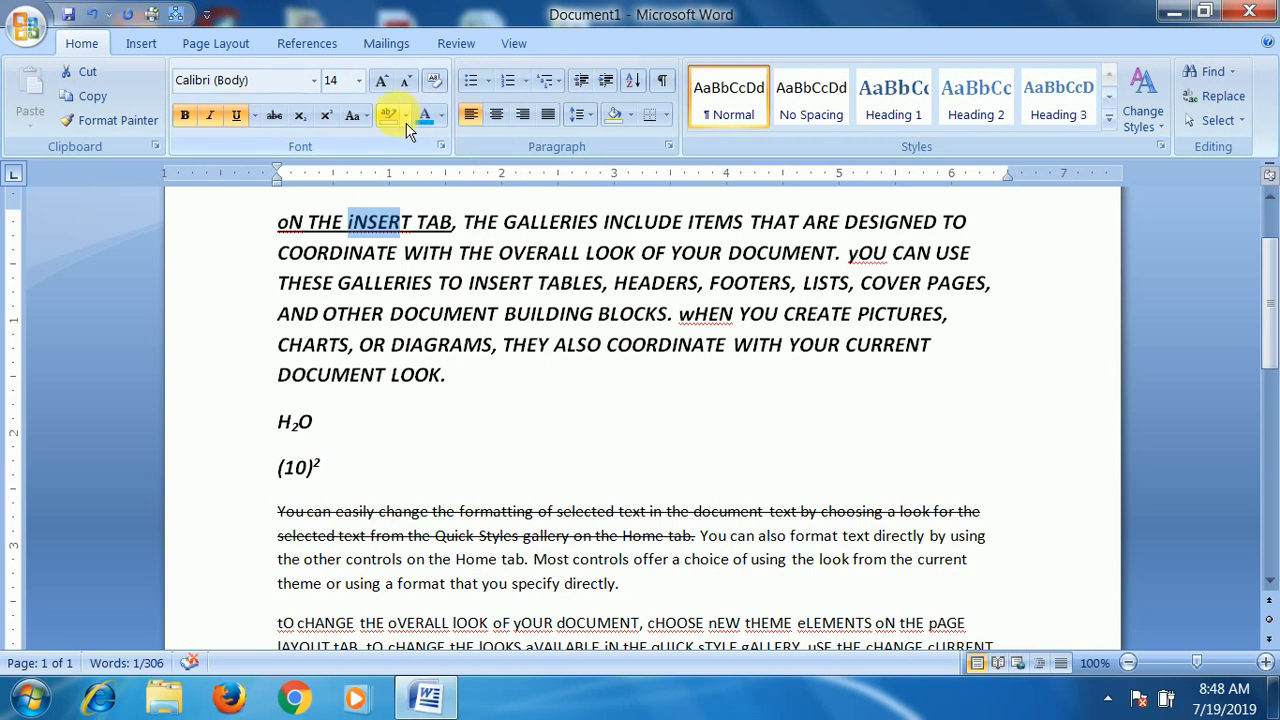
- Highlight the second-to-last paragraph, the plain one beginning "On the Insert tab", in yellow
{"action": "scroll", "coordinate": [465, 462], "scroll_direction": "down", "scroll_amount": 3}
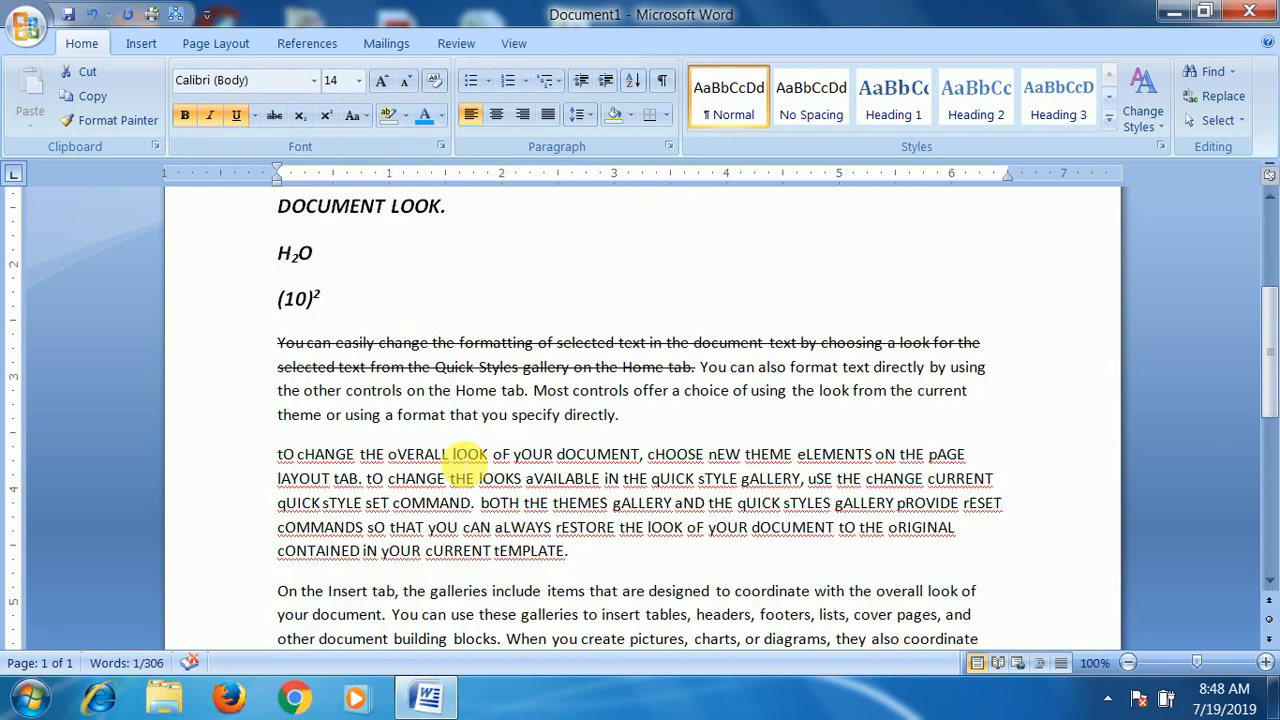
{"action": "scroll", "coordinate": [360, 465], "scroll_direction": "down", "scroll_amount": 6}
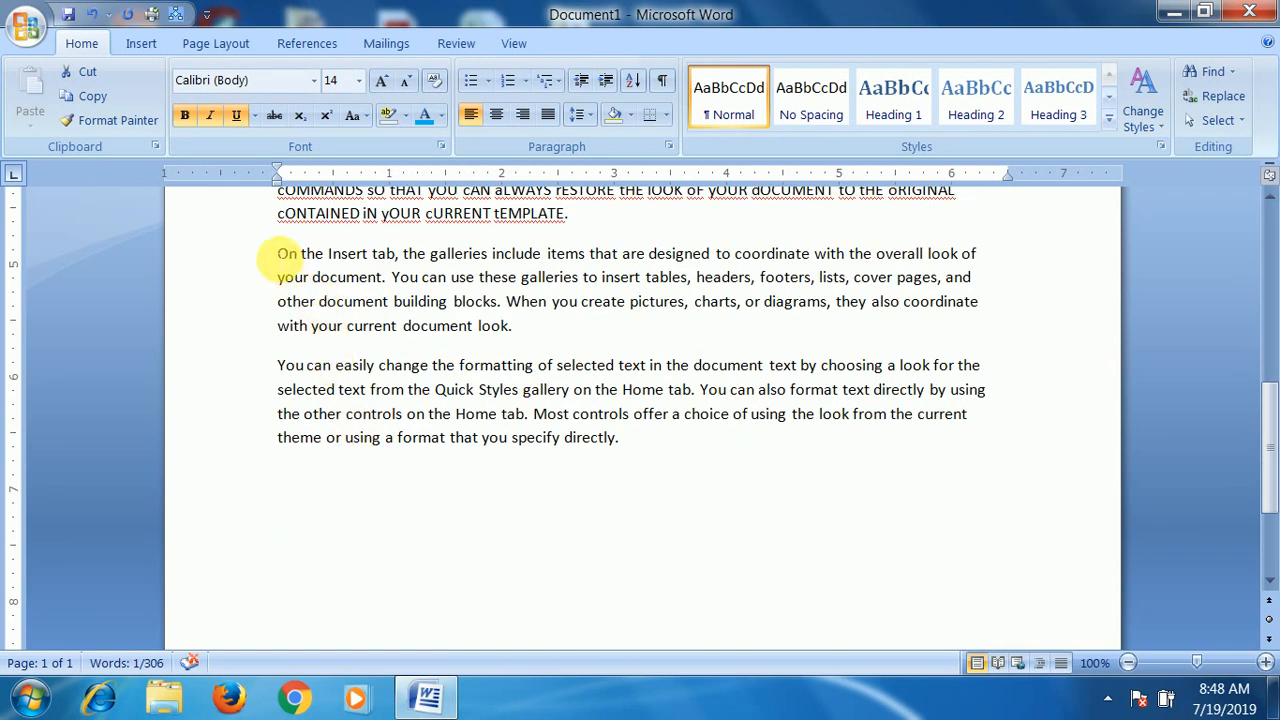
{"action": "left_click_drag", "start_coordinate": [280, 253], "coordinate": [597, 335]}
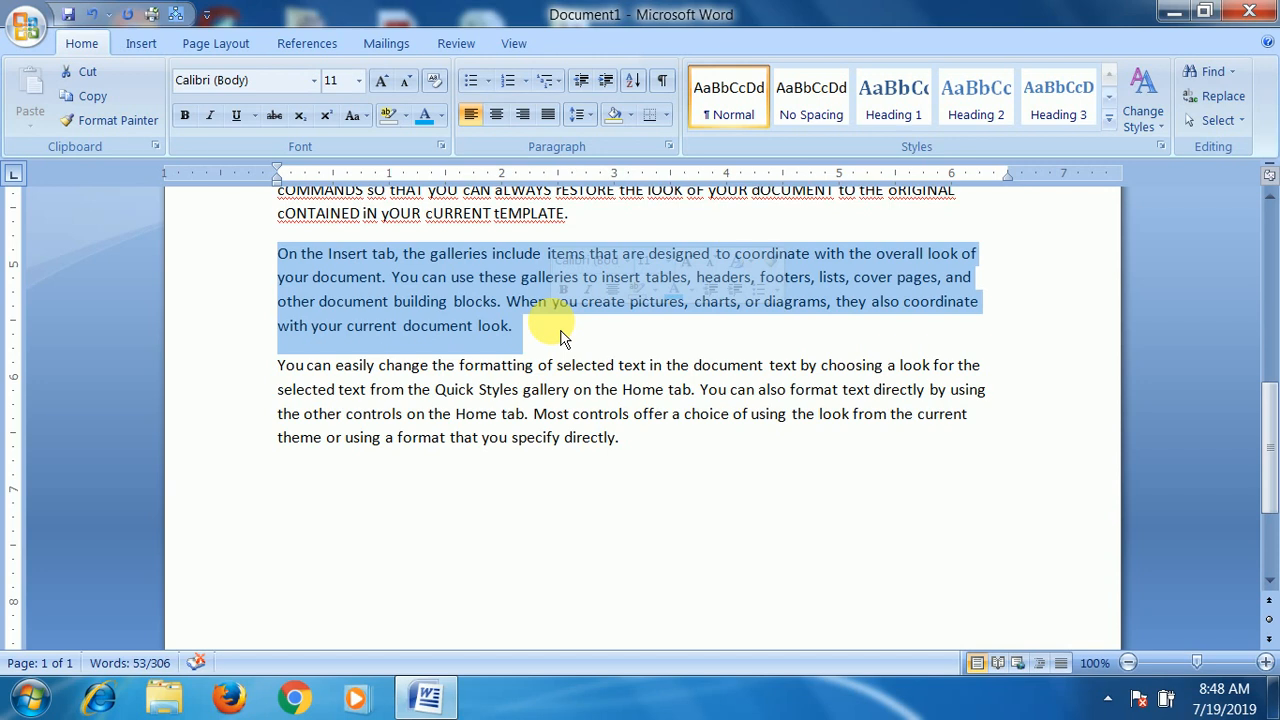
{"action": "left_click", "coordinate": [406, 116]}
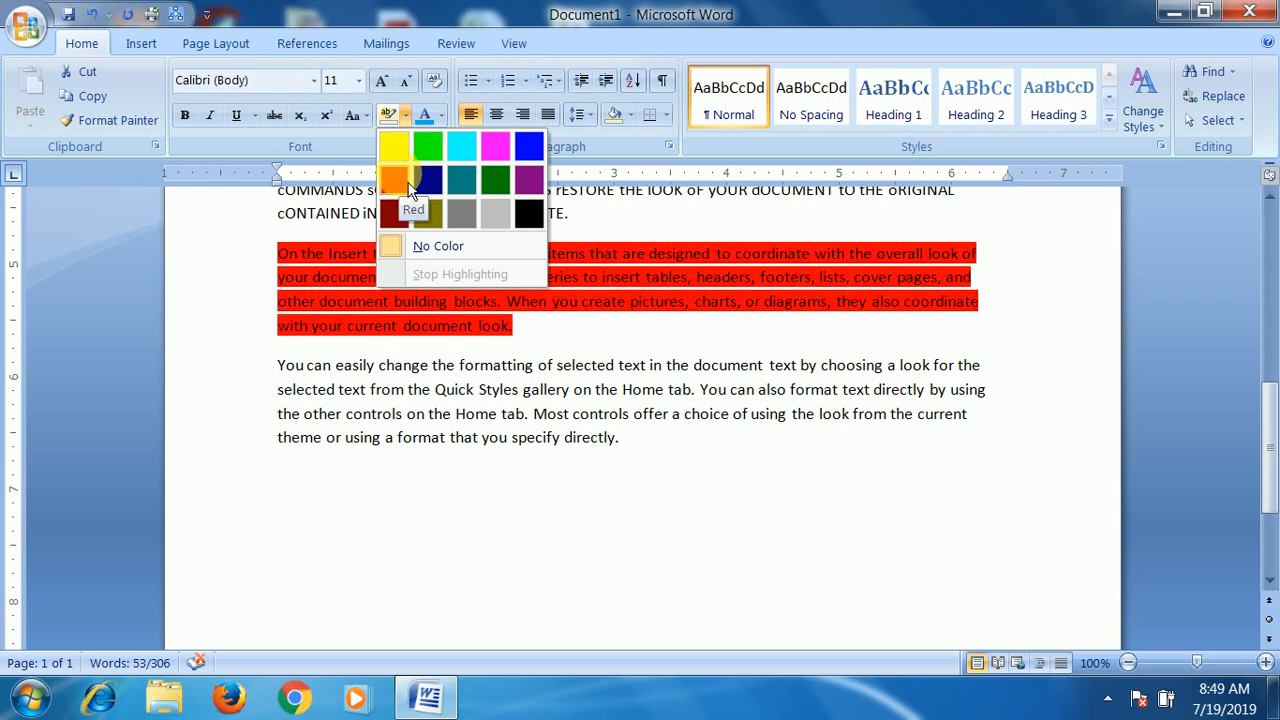
{"action": "left_click", "coordinate": [400, 153]}
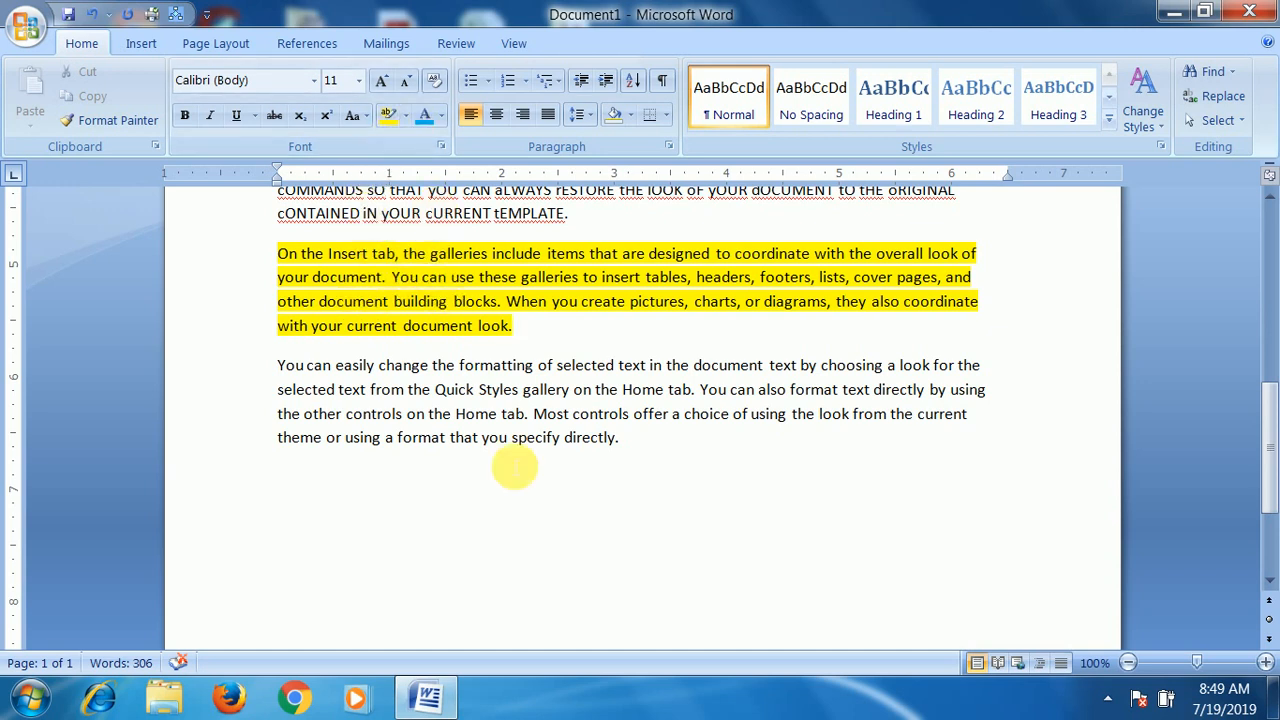
- Format the last paragraph, beginning "You can easily change the formatting", as red, 14 pt, bold text
{"action": "mouse_move", "coordinate": [282, 362]}
{"action": "left_mouse_down"}
{"action": "mouse_move", "coordinate": [640, 460]}
{"action": "mouse_move", "coordinate": [651, 446]}
{"action": "mouse_move", "coordinate": [260, 368]}
{"action": "left_mouse_up"}
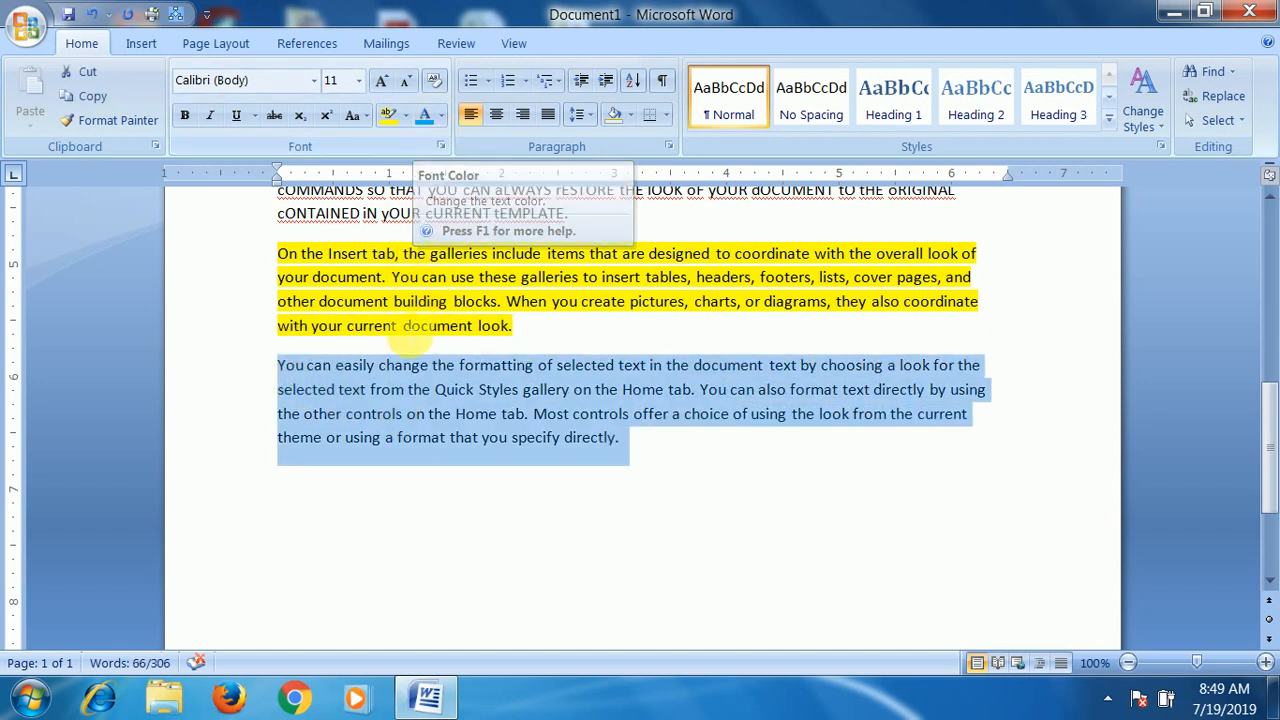
{"action": "left_click", "coordinate": [440, 115]}
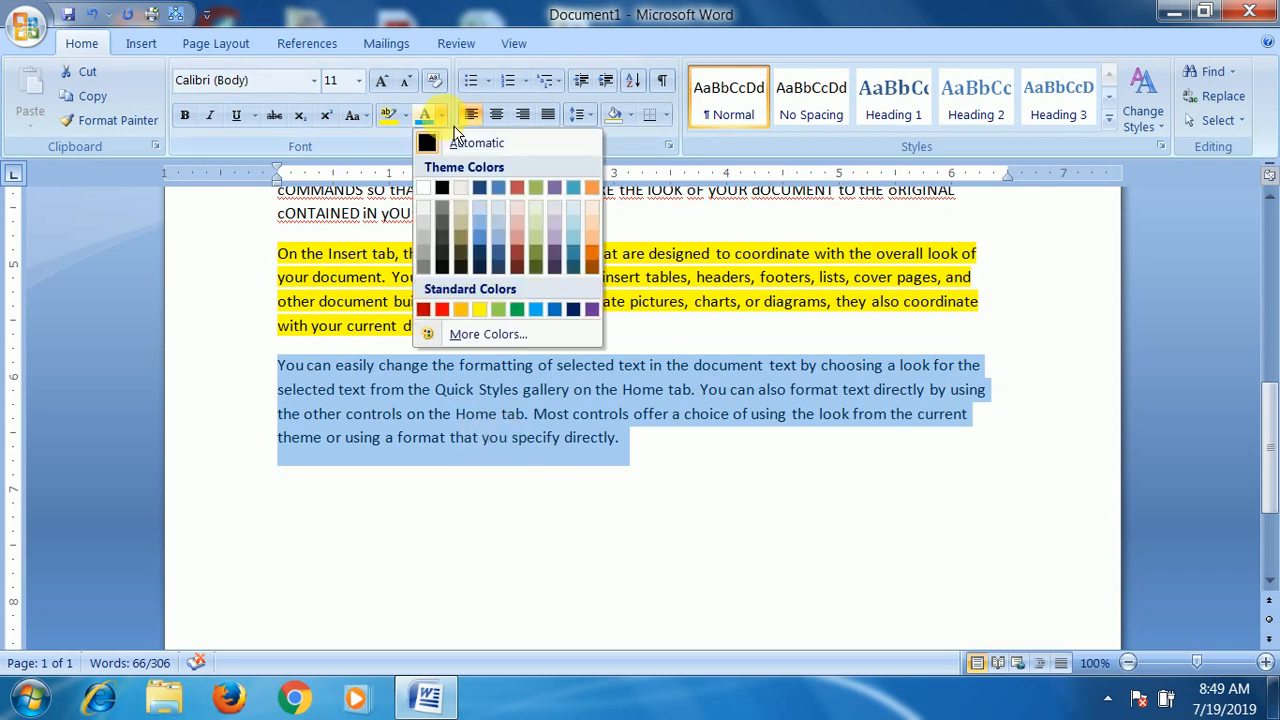
{"action": "left_click", "coordinate": [441, 310]}
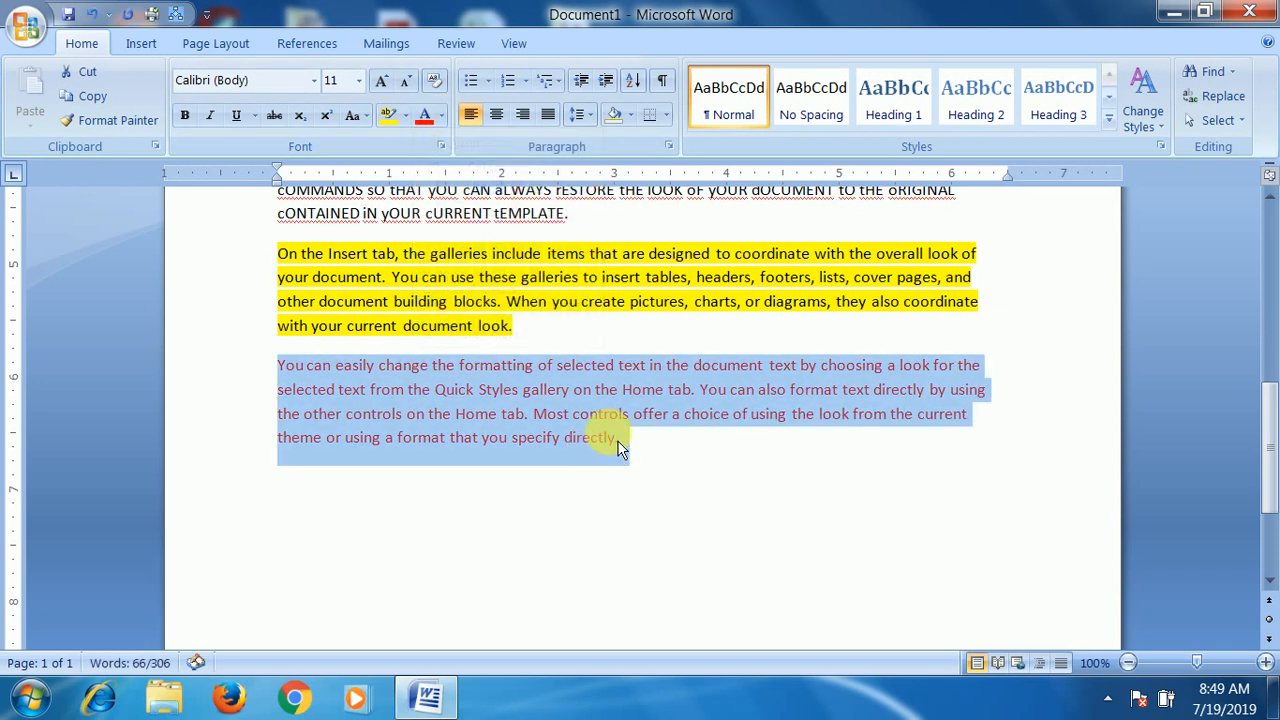
{"action": "left_click", "coordinate": [383, 84]}
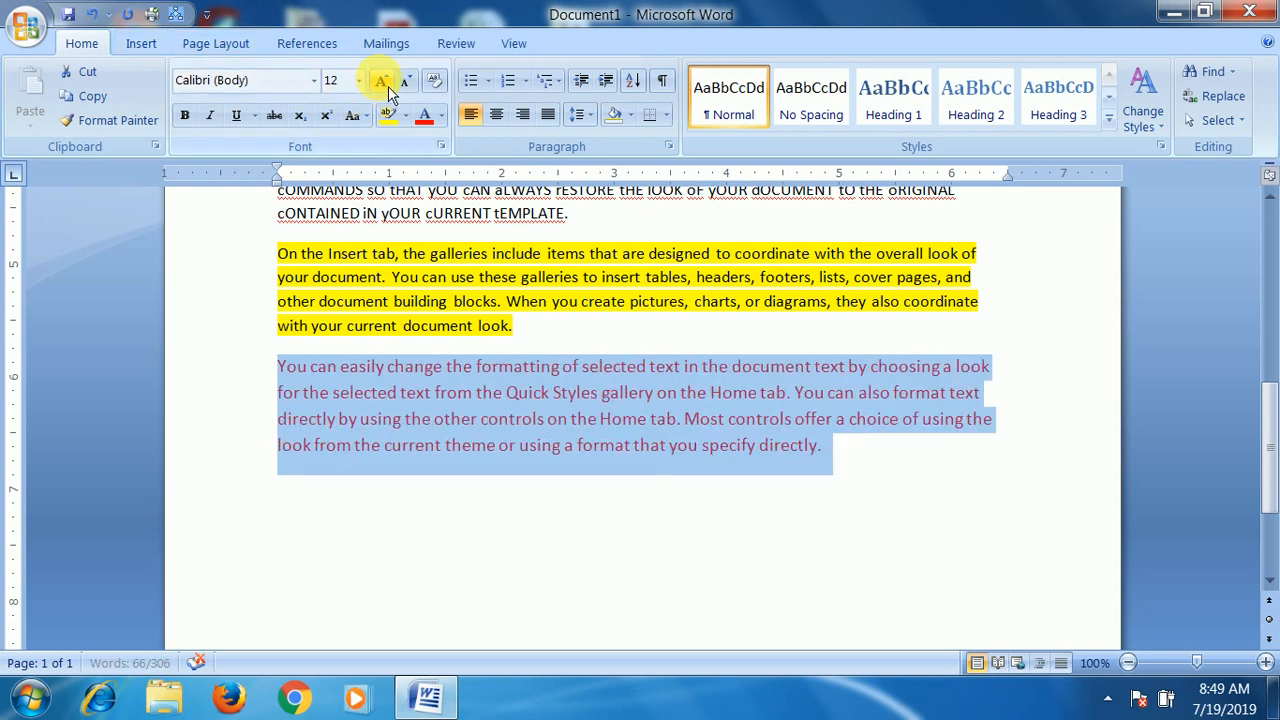
{"action": "left_click", "coordinate": [383, 84]}
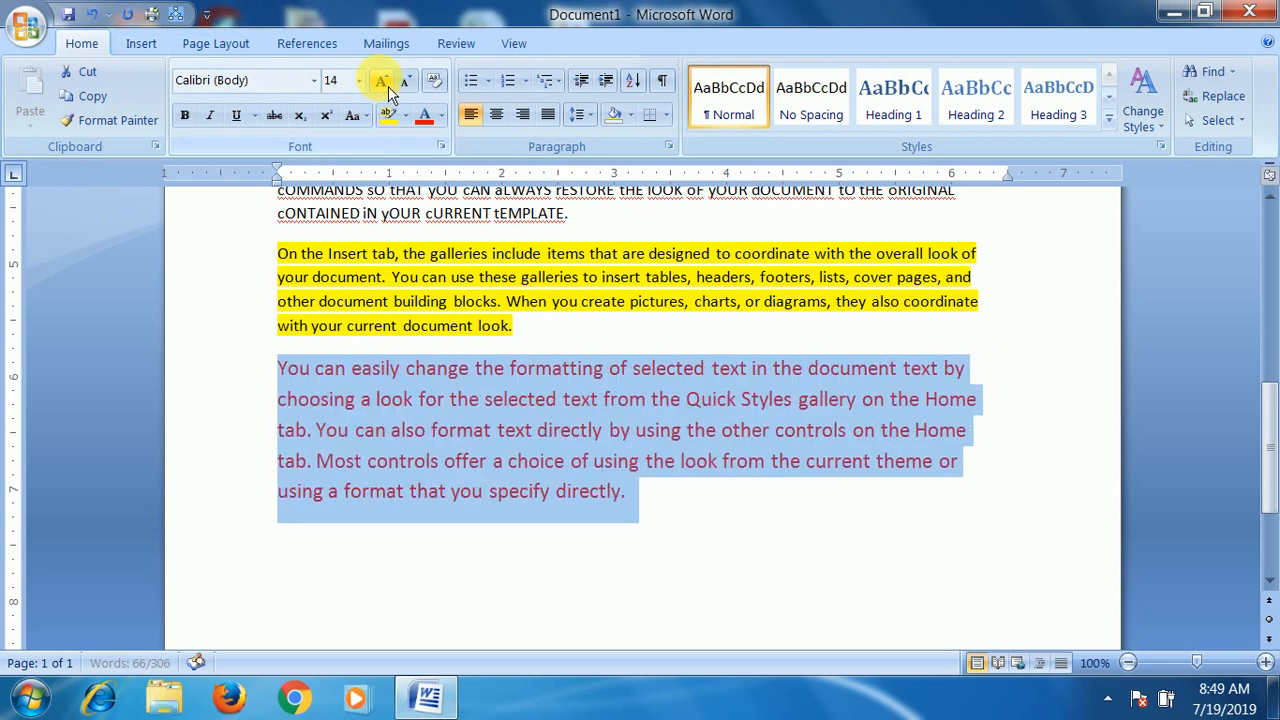
{"action": "left_click", "coordinate": [185, 115]}
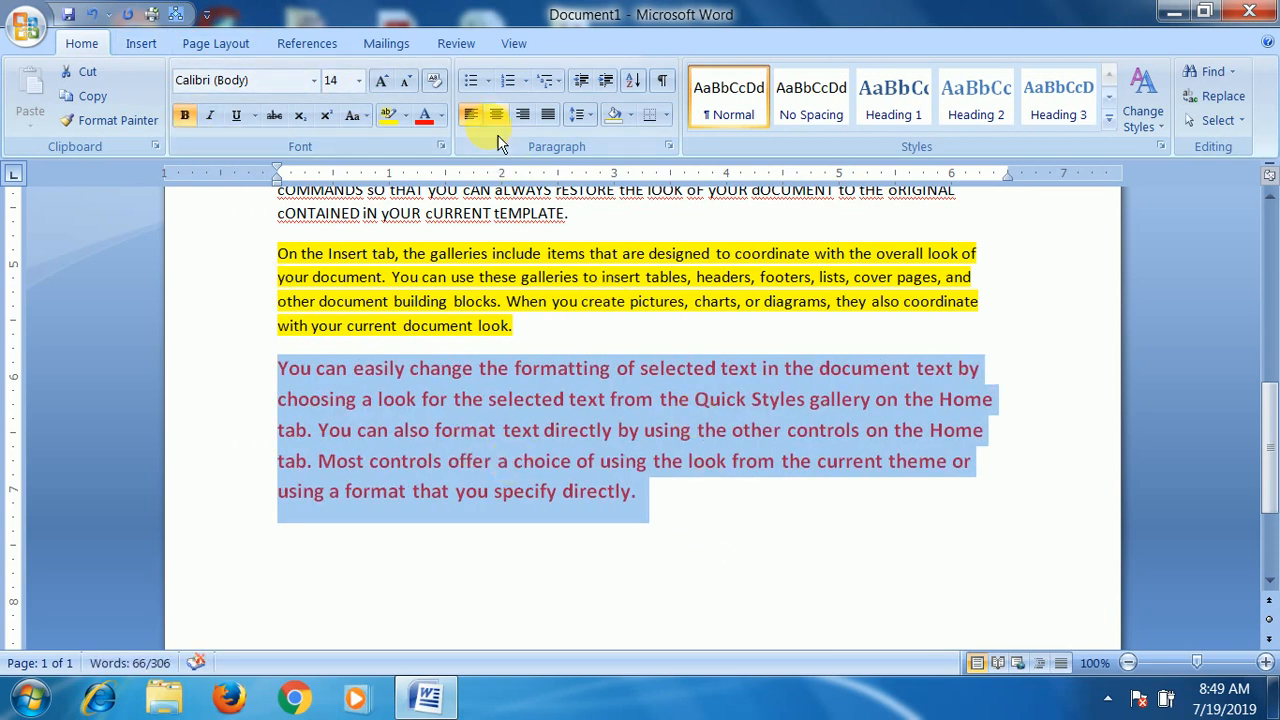
- Change the last paragraph's font color to a dark blue theme color and clear the selection
{"action": "left_click", "coordinate": [441, 116]}
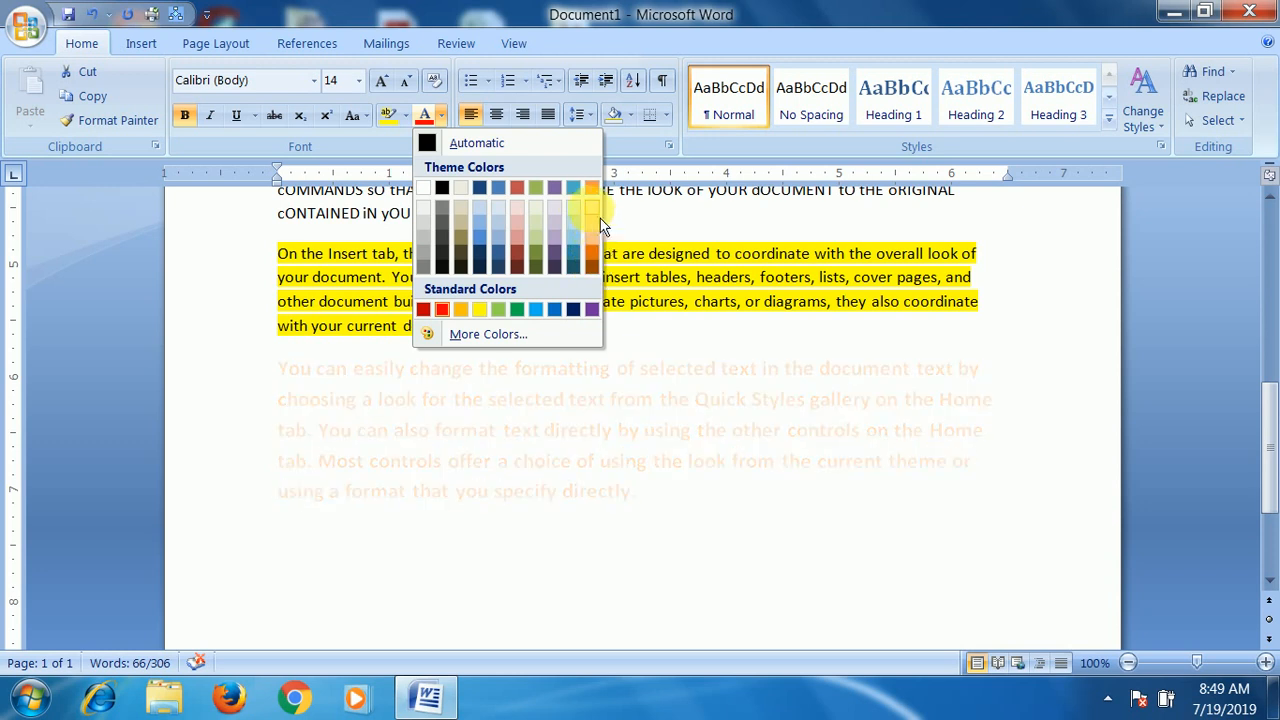
{"action": "left_click", "coordinate": [479, 255]}
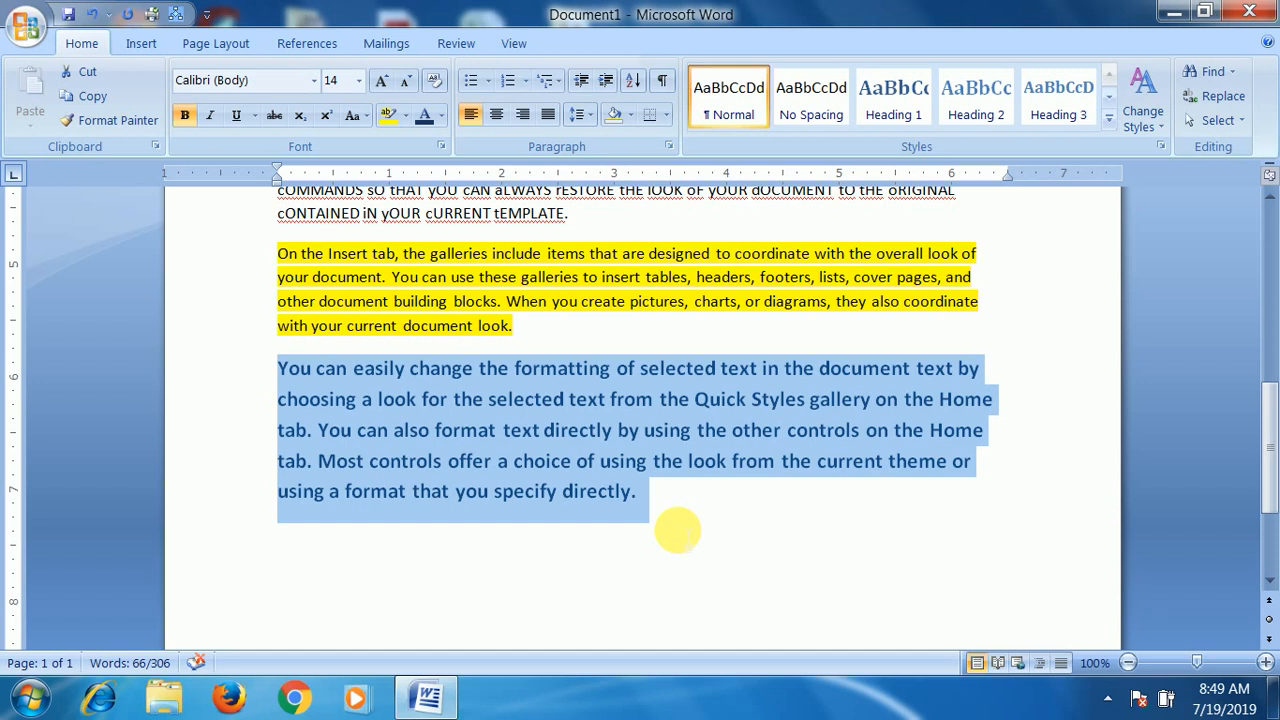
{"action": "left_click", "coordinate": [723, 514]}
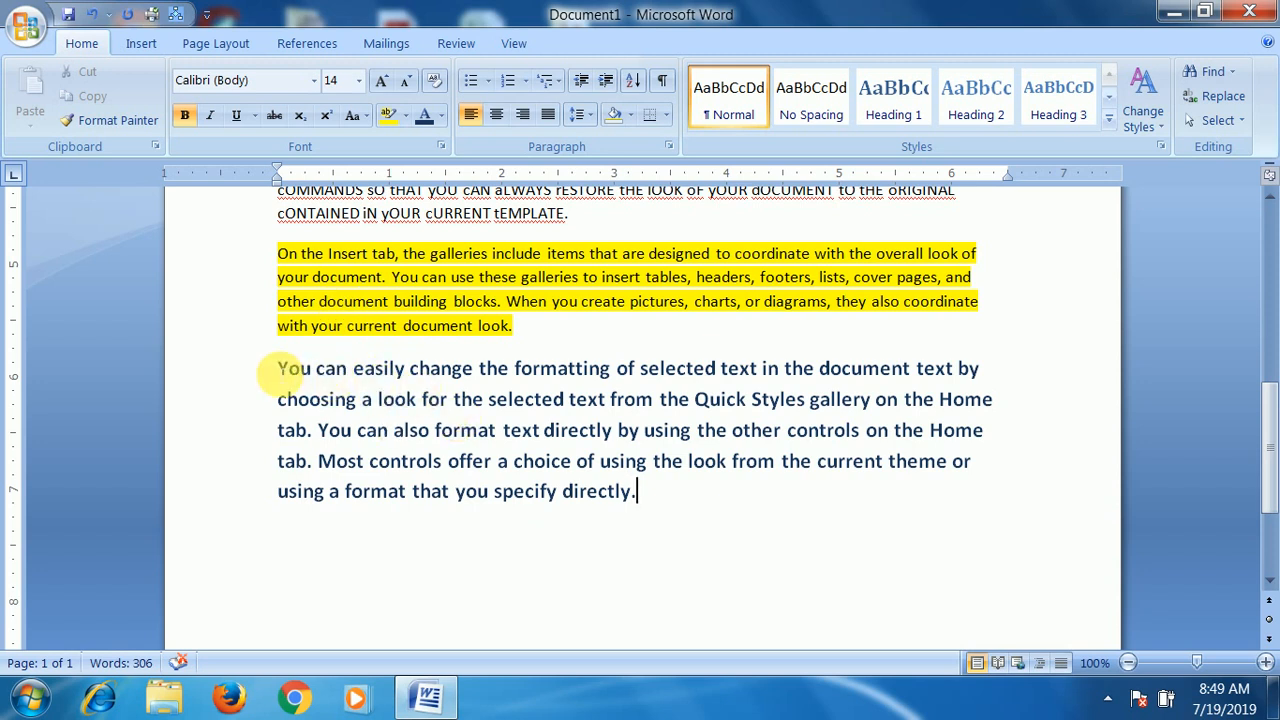
- Italicize the whole last paragraph and set its font to Andalus
{"action": "left_click_drag", "start_coordinate": [277, 370], "coordinate": [677, 506]}
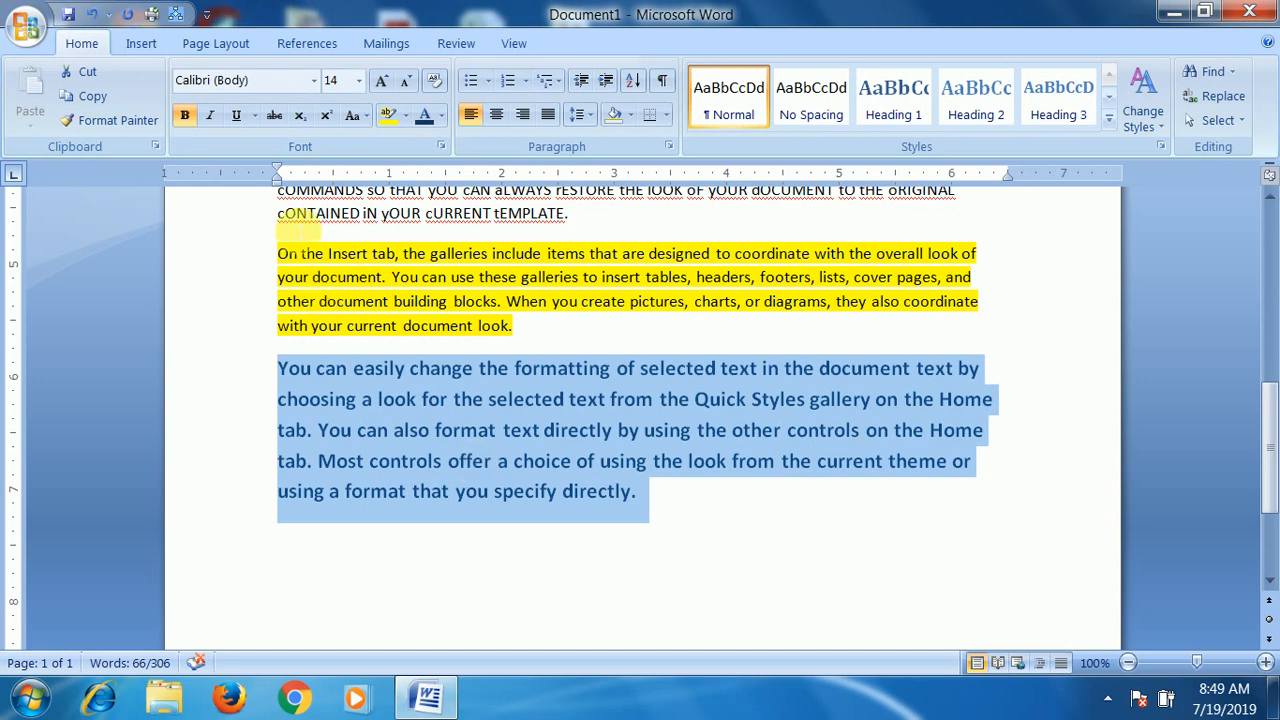
{"action": "left_click", "coordinate": [211, 116]}
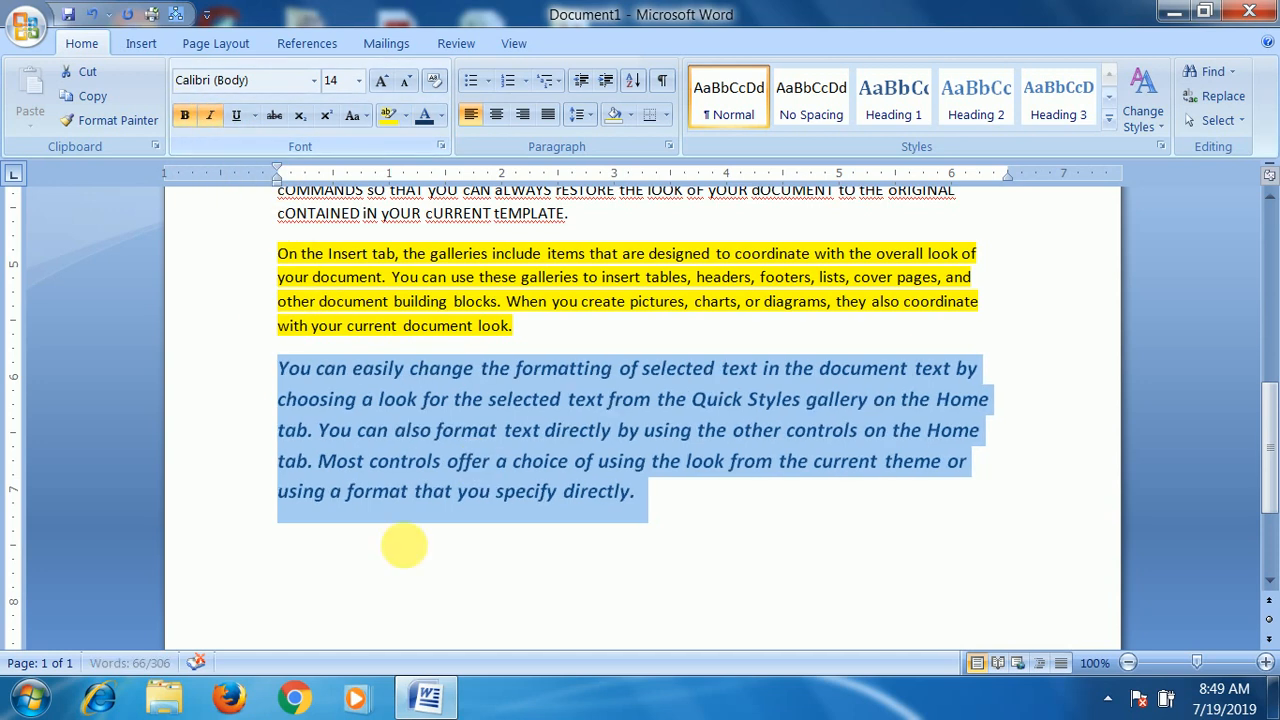
{"action": "left_click", "coordinate": [314, 80]}
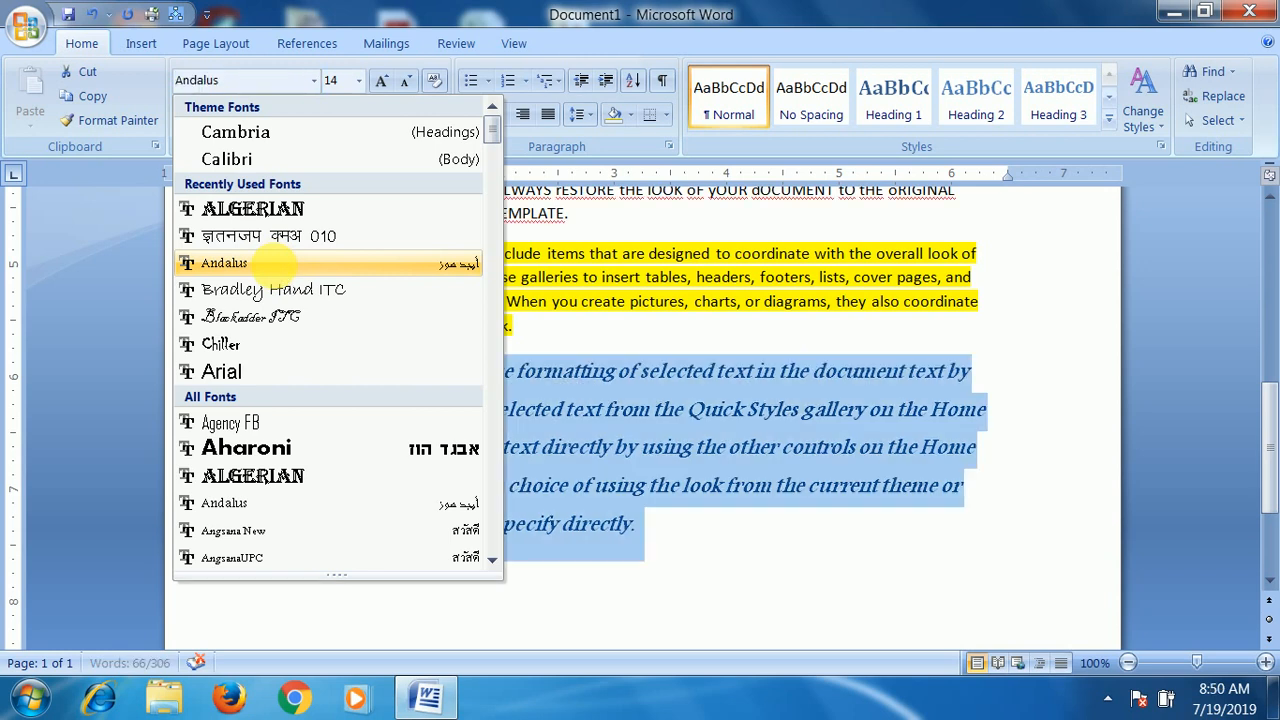
{"action": "left_click", "coordinate": [225, 263]}
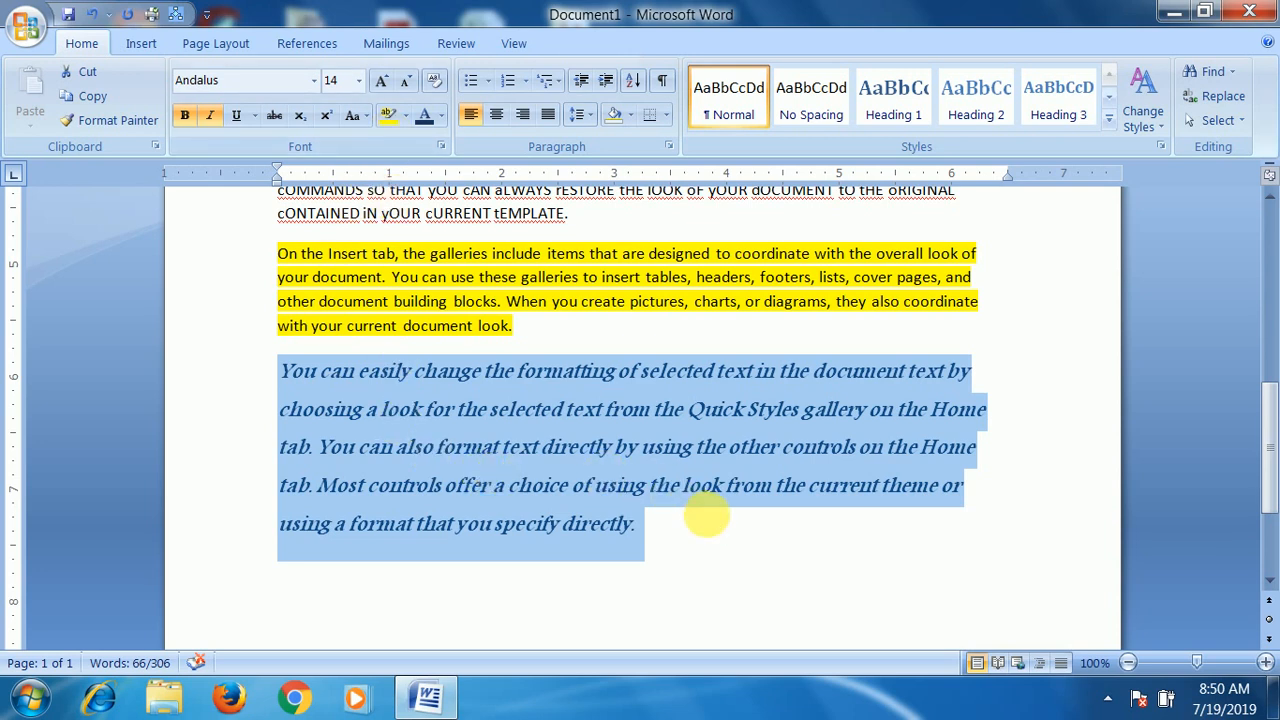
- Clear all formatting from the last paragraph and deselect it
{"action": "left_click_drag", "start_coordinate": [705, 517], "coordinate": [280, 370]}
{"action": "left_click", "coordinate": [445, 87]}
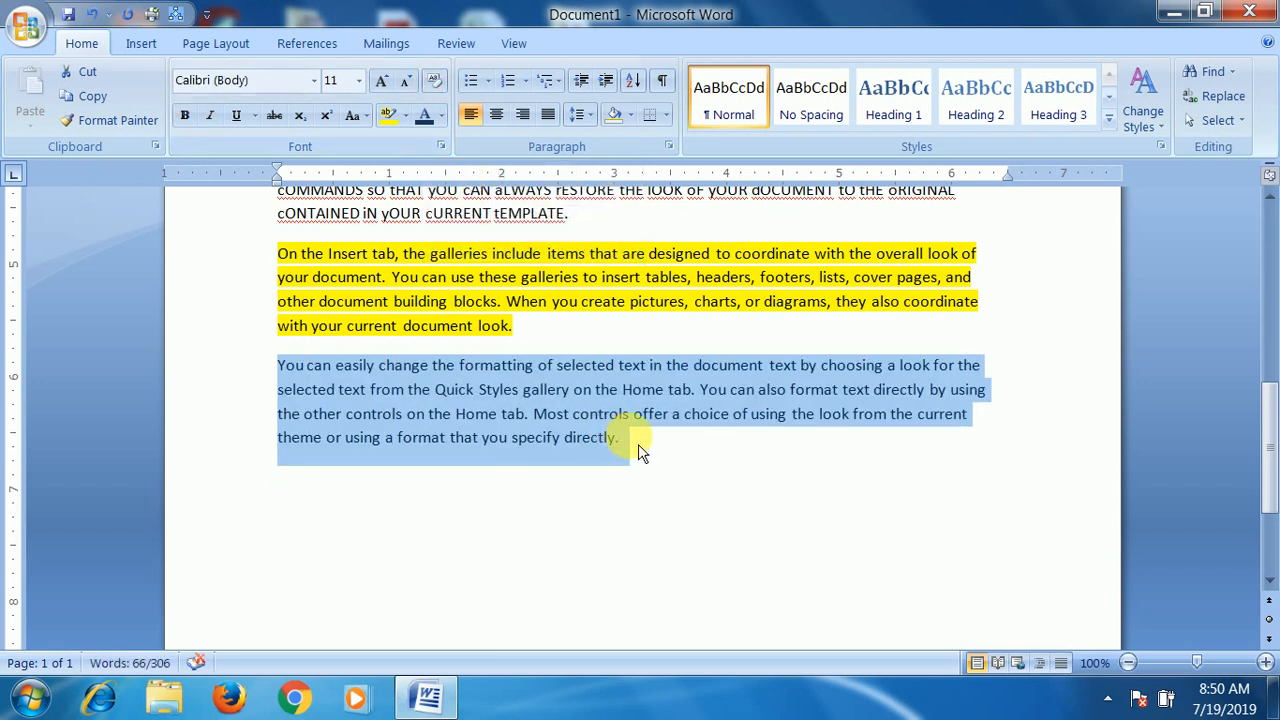
{"action": "left_click", "coordinate": [637, 448]}
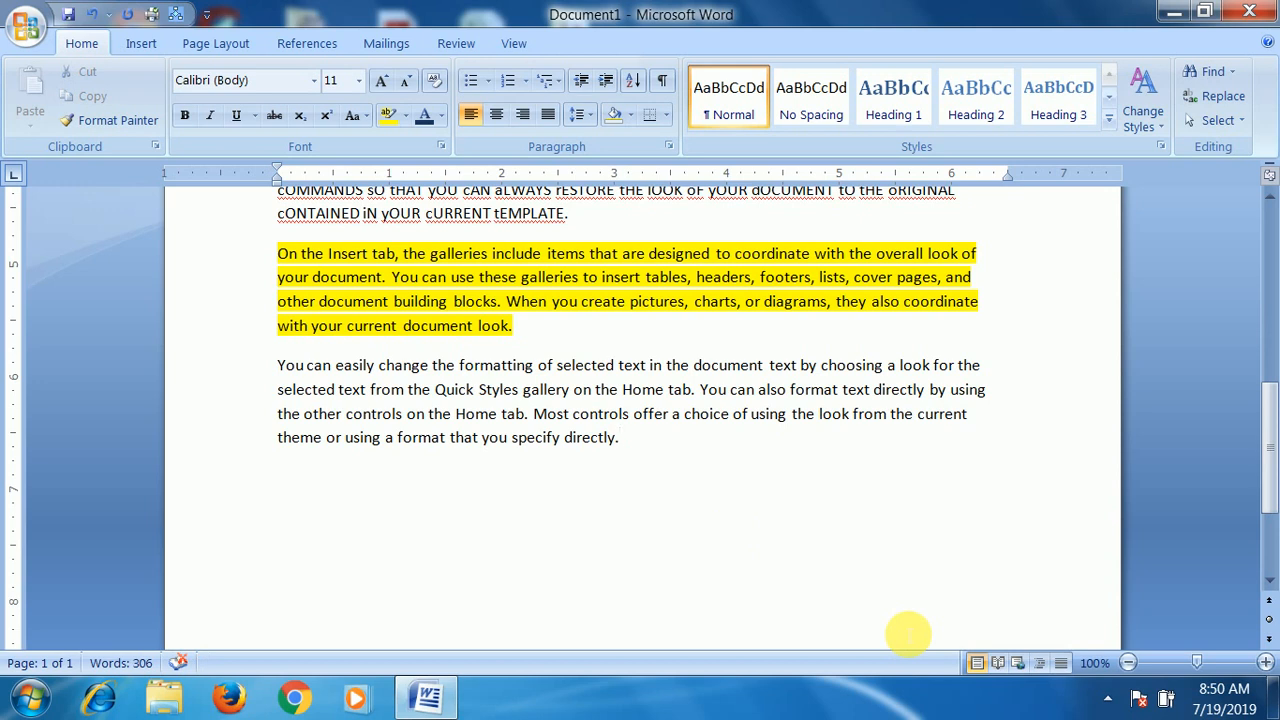